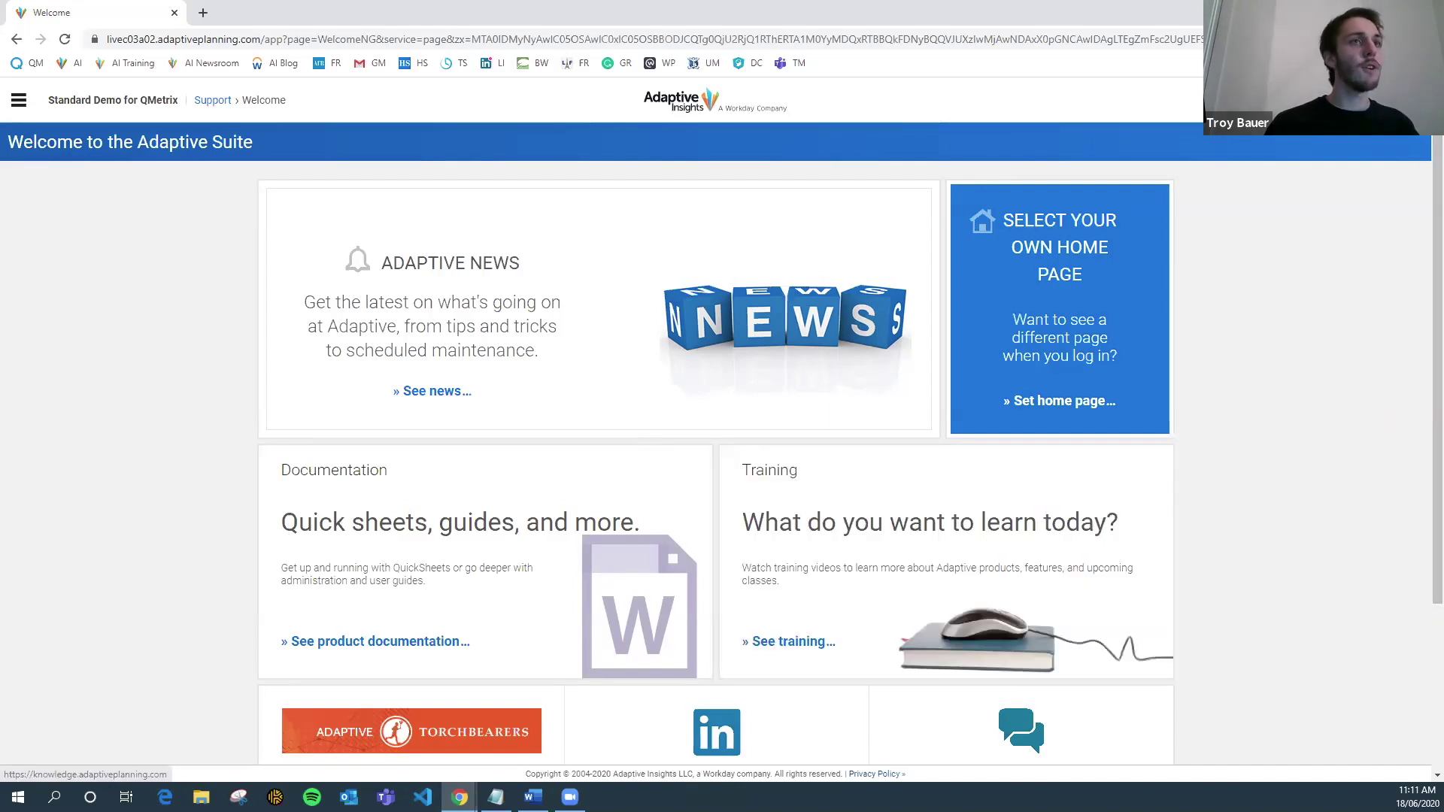
- Open the Adaptive Planning Knowledge Center in a new tab and go to What's New > Releases
click(213, 100)
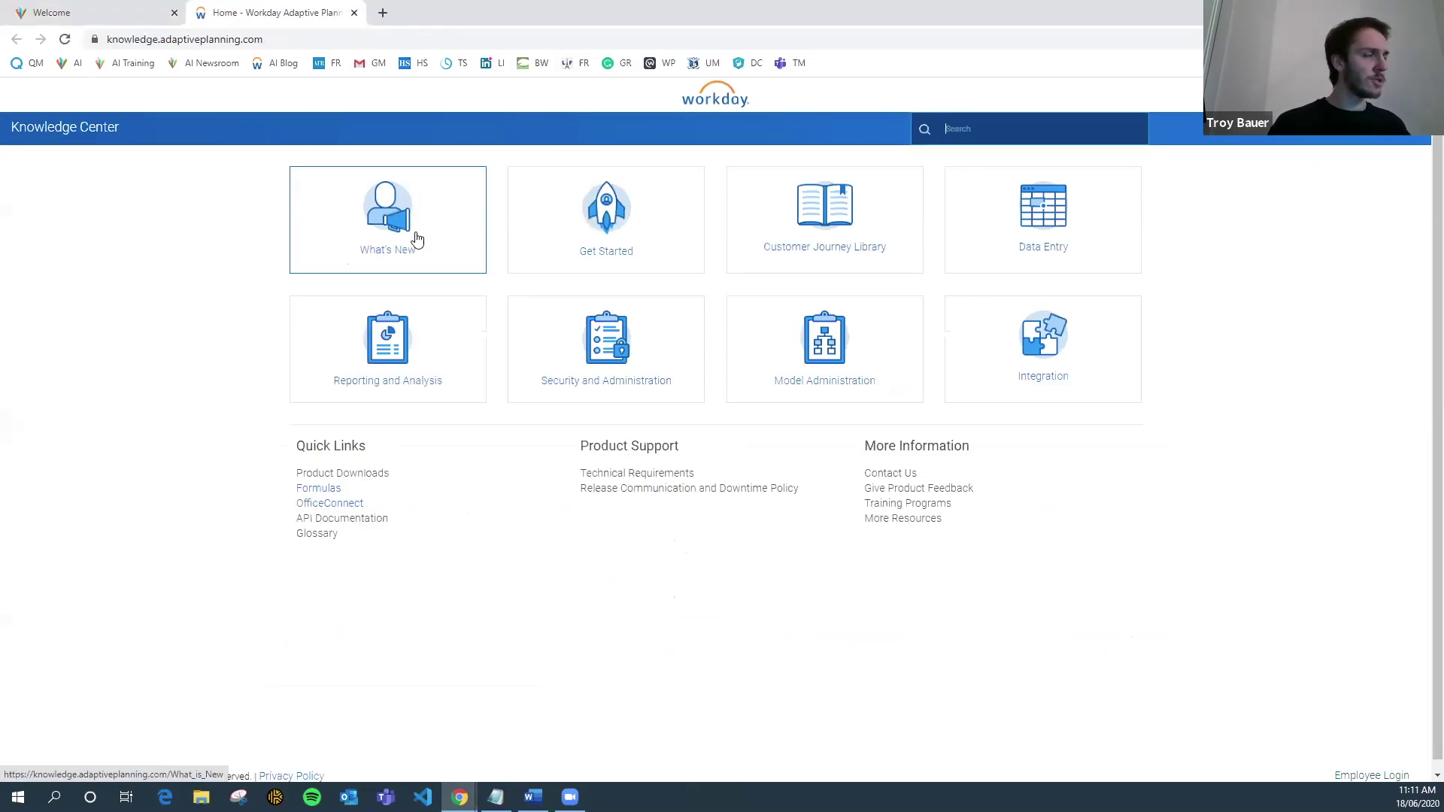
click(388, 230)
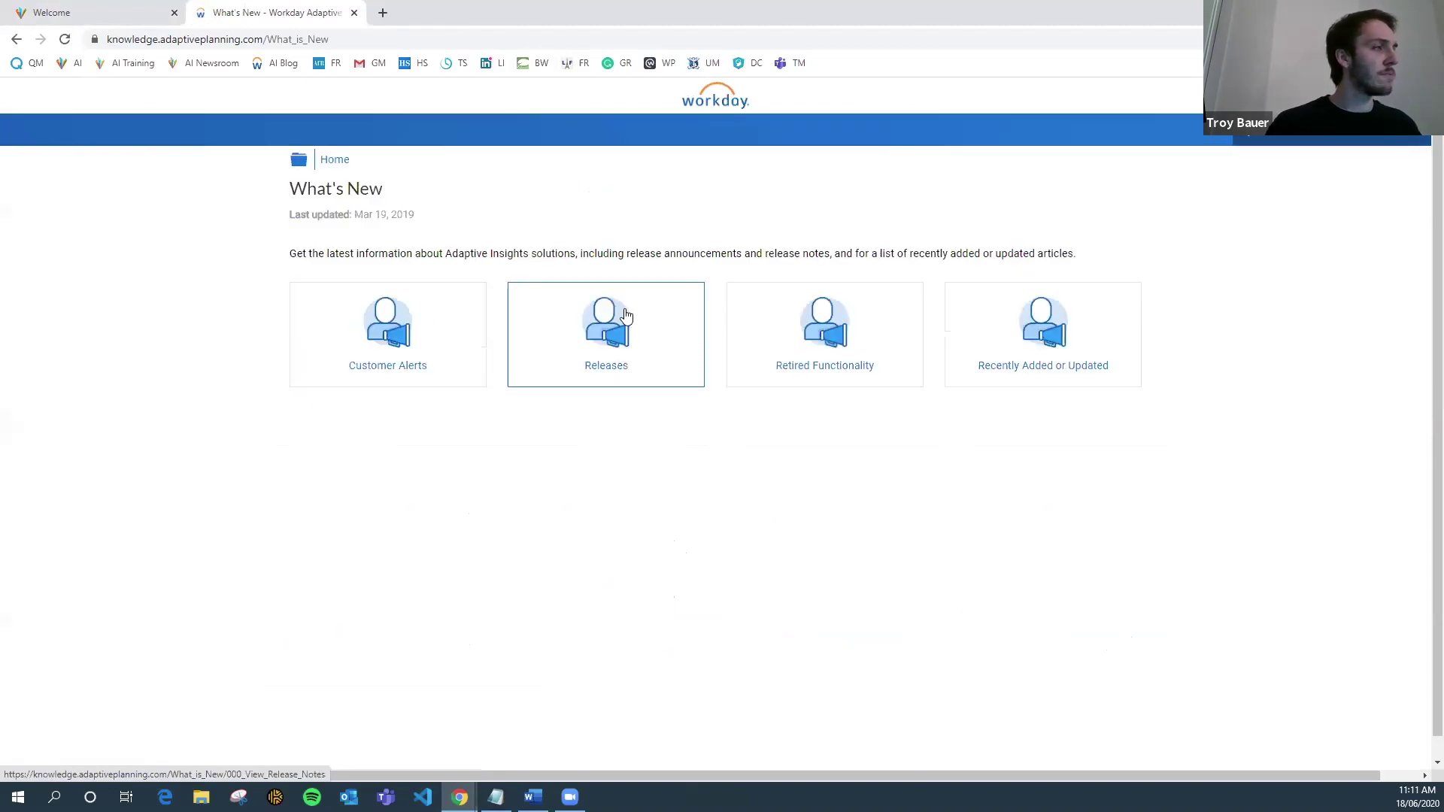
click(624, 316)
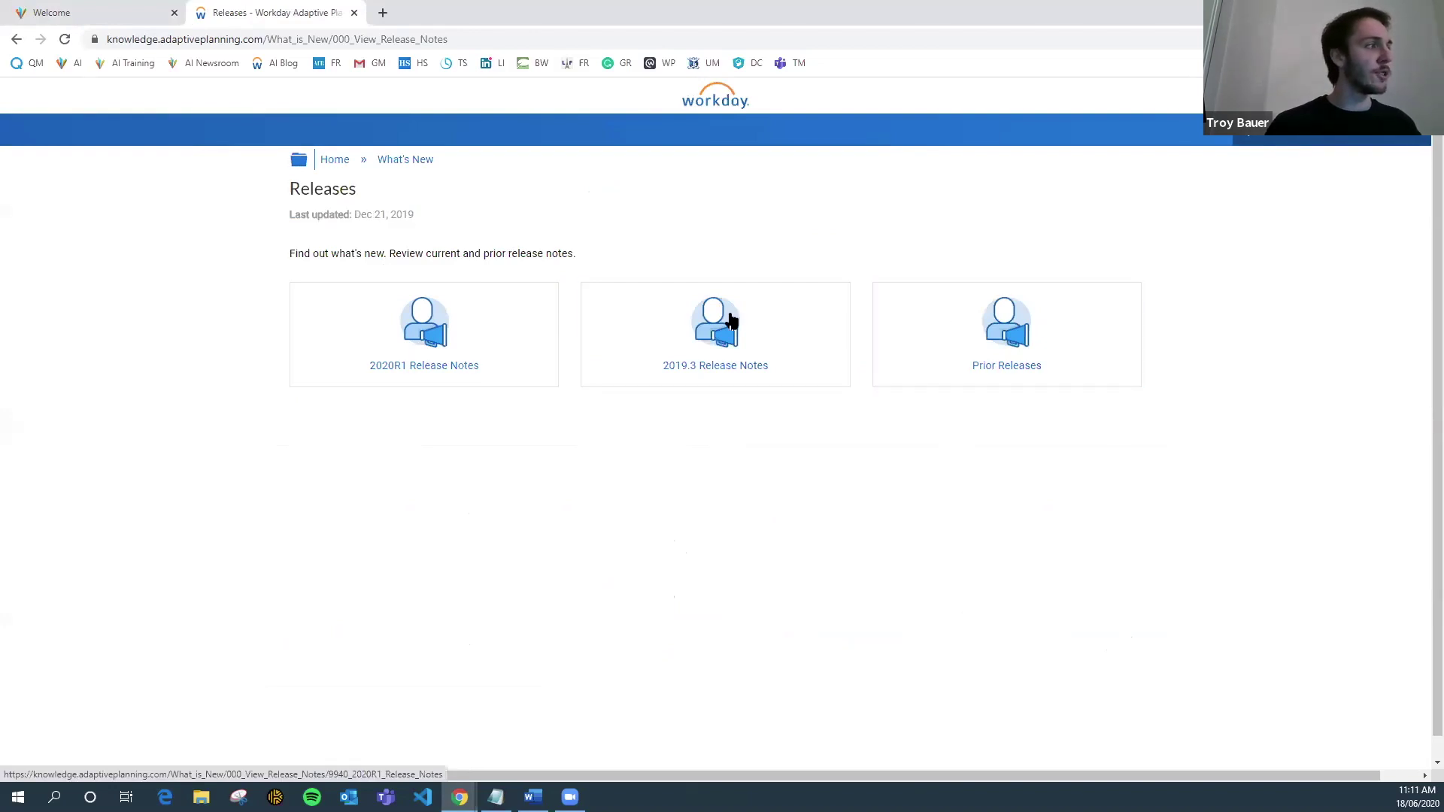
- View the Prior Releases notes list, then go back to the Releases page
click(1002, 320)
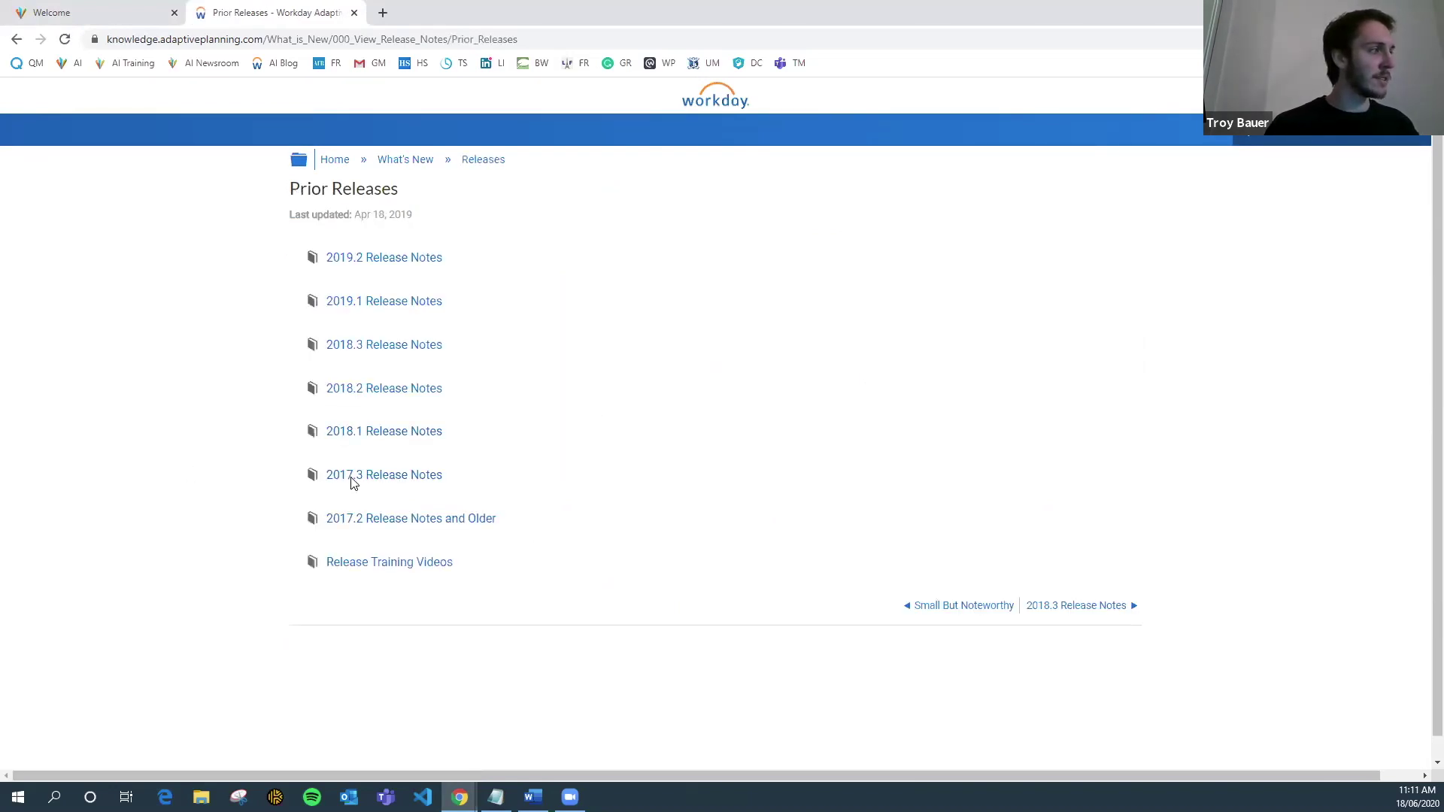
right_click(662, 344)
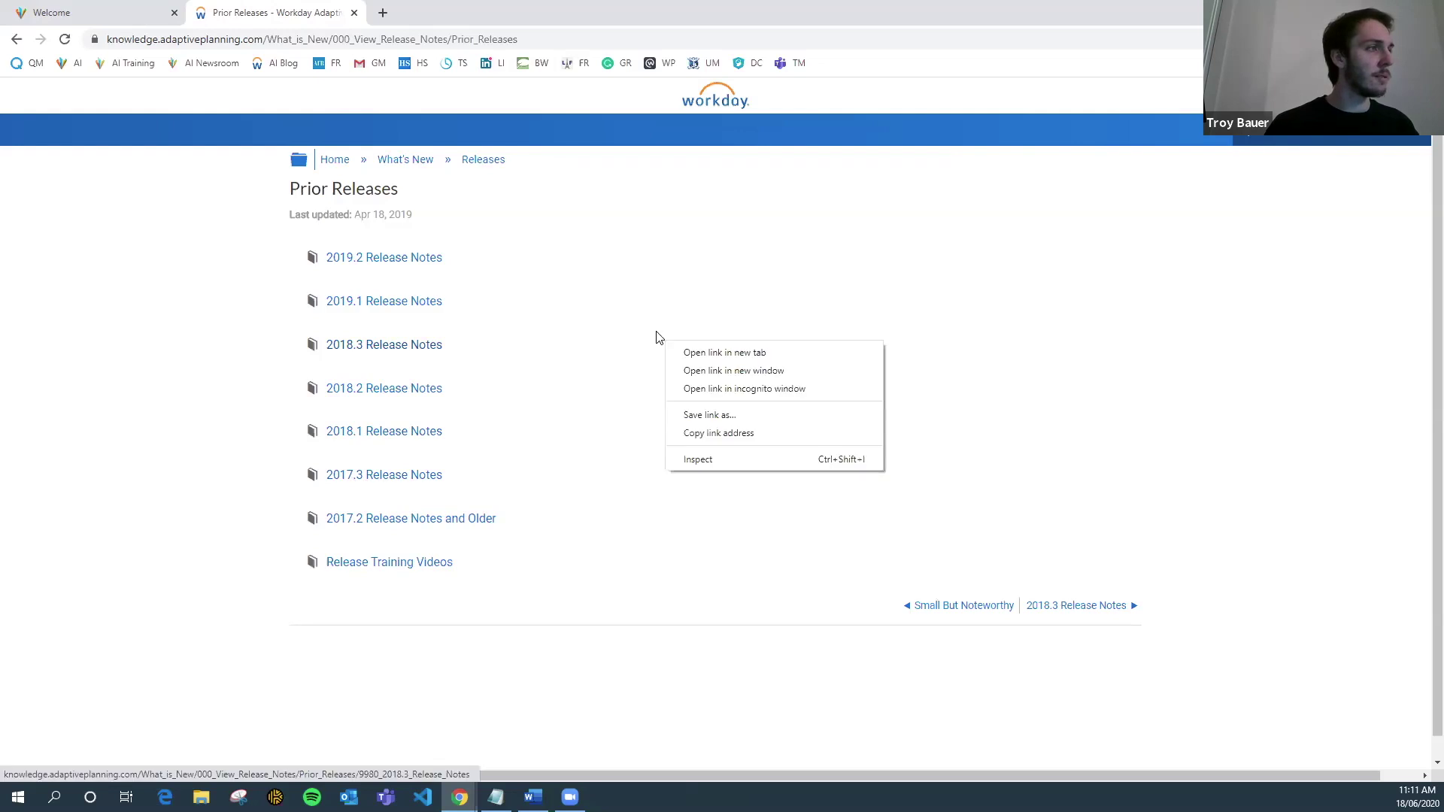
right_click(91, 228)
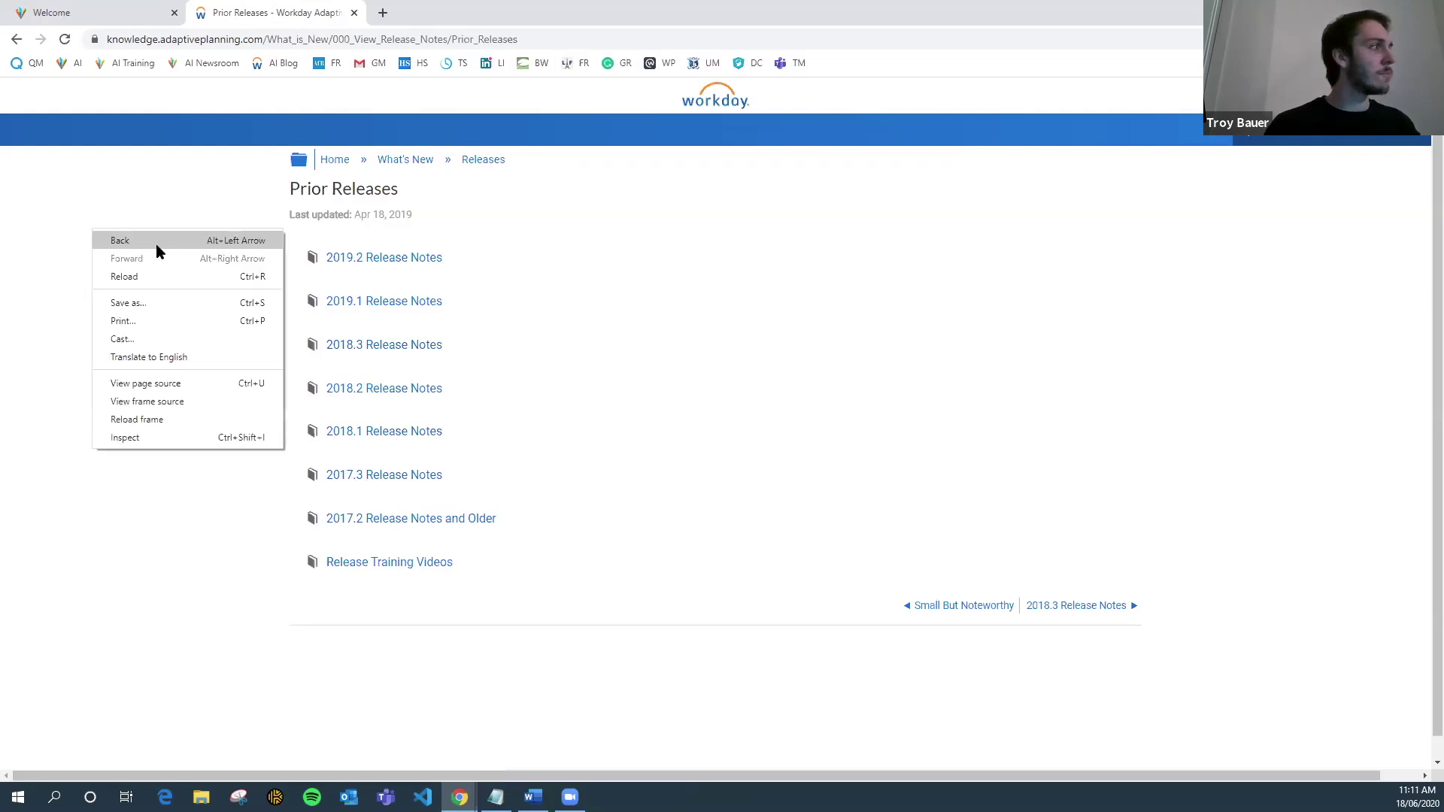
click(161, 240)
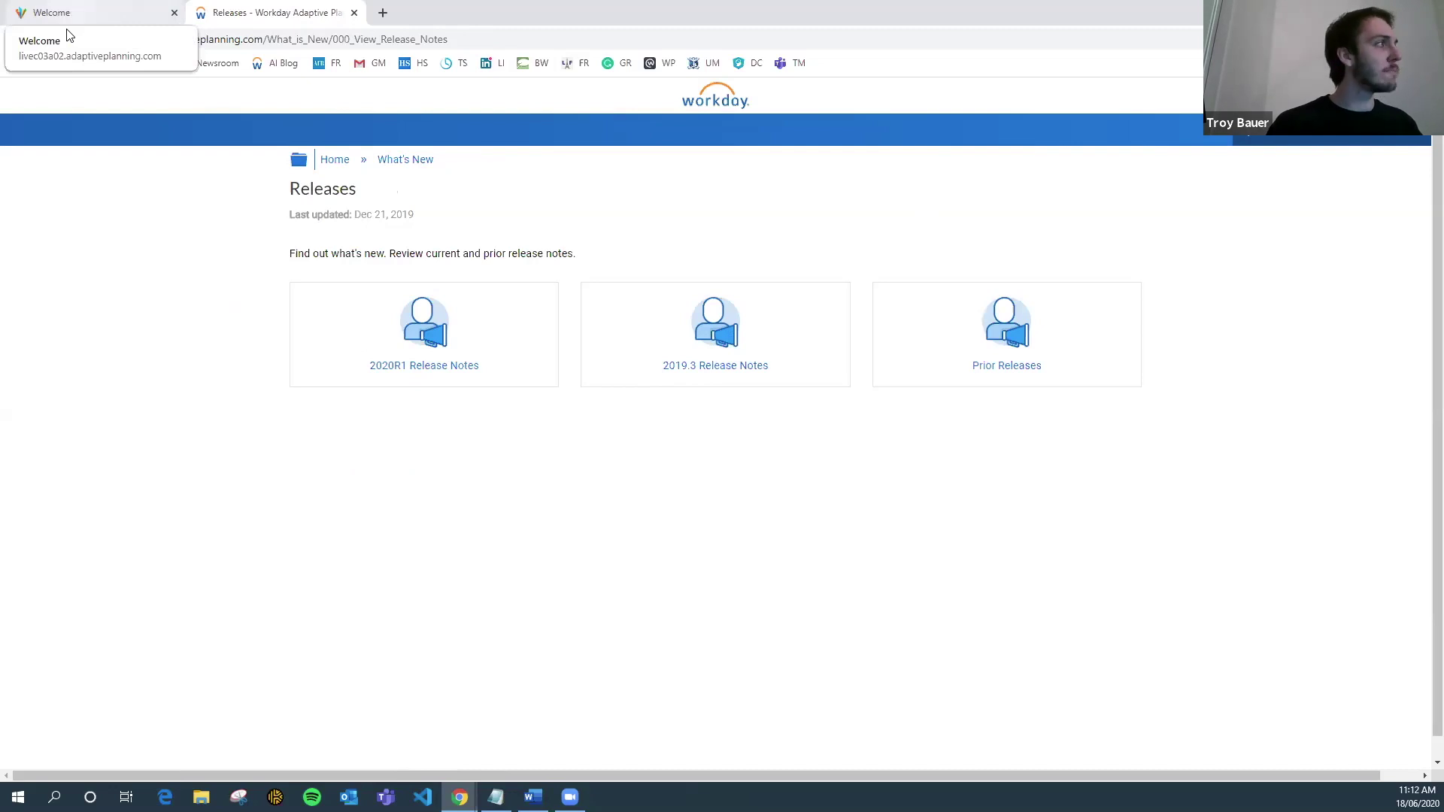
- Return to the Adaptive Suite welcome tab and open Dashboards from the main navigation menu
click(65, 39)
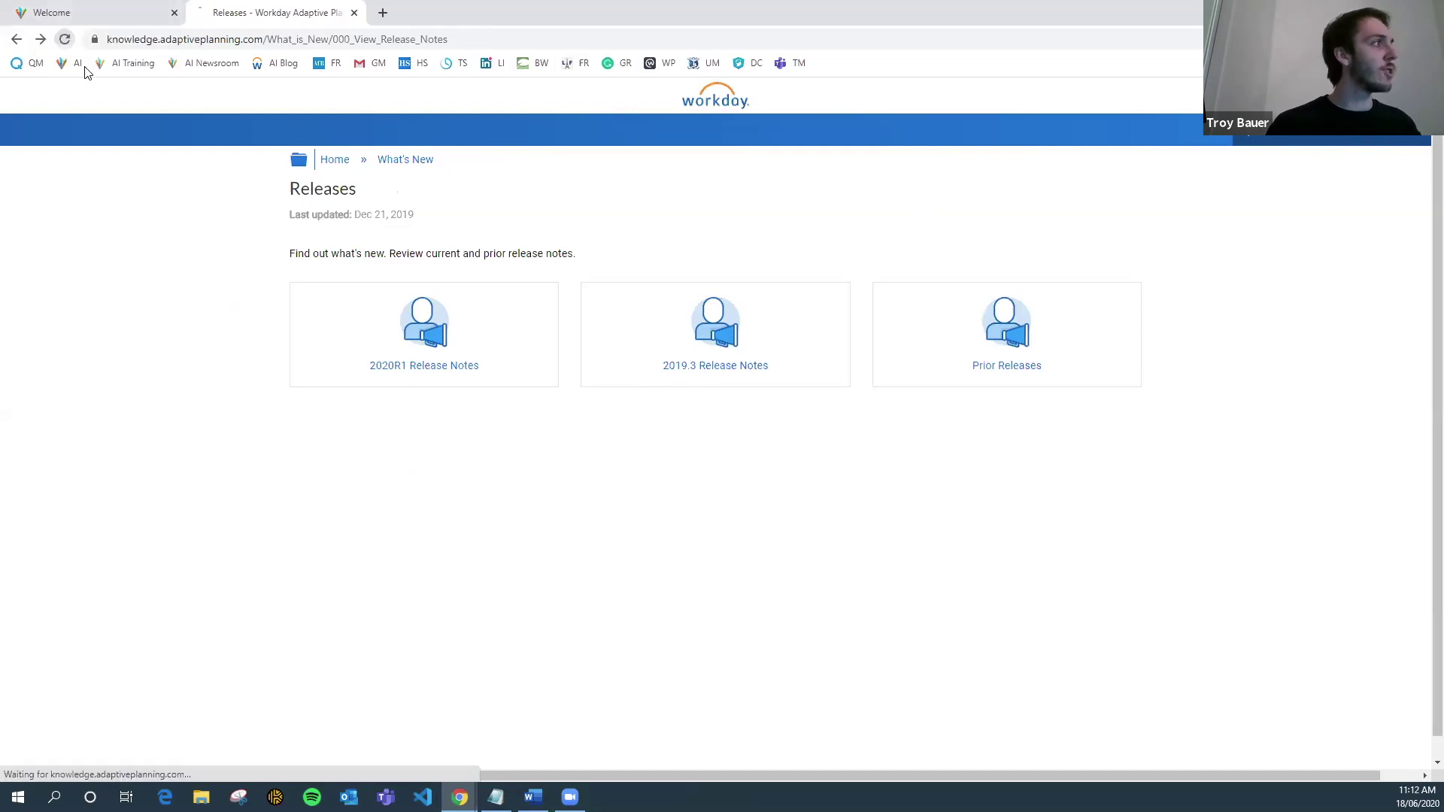
click(105, 12)
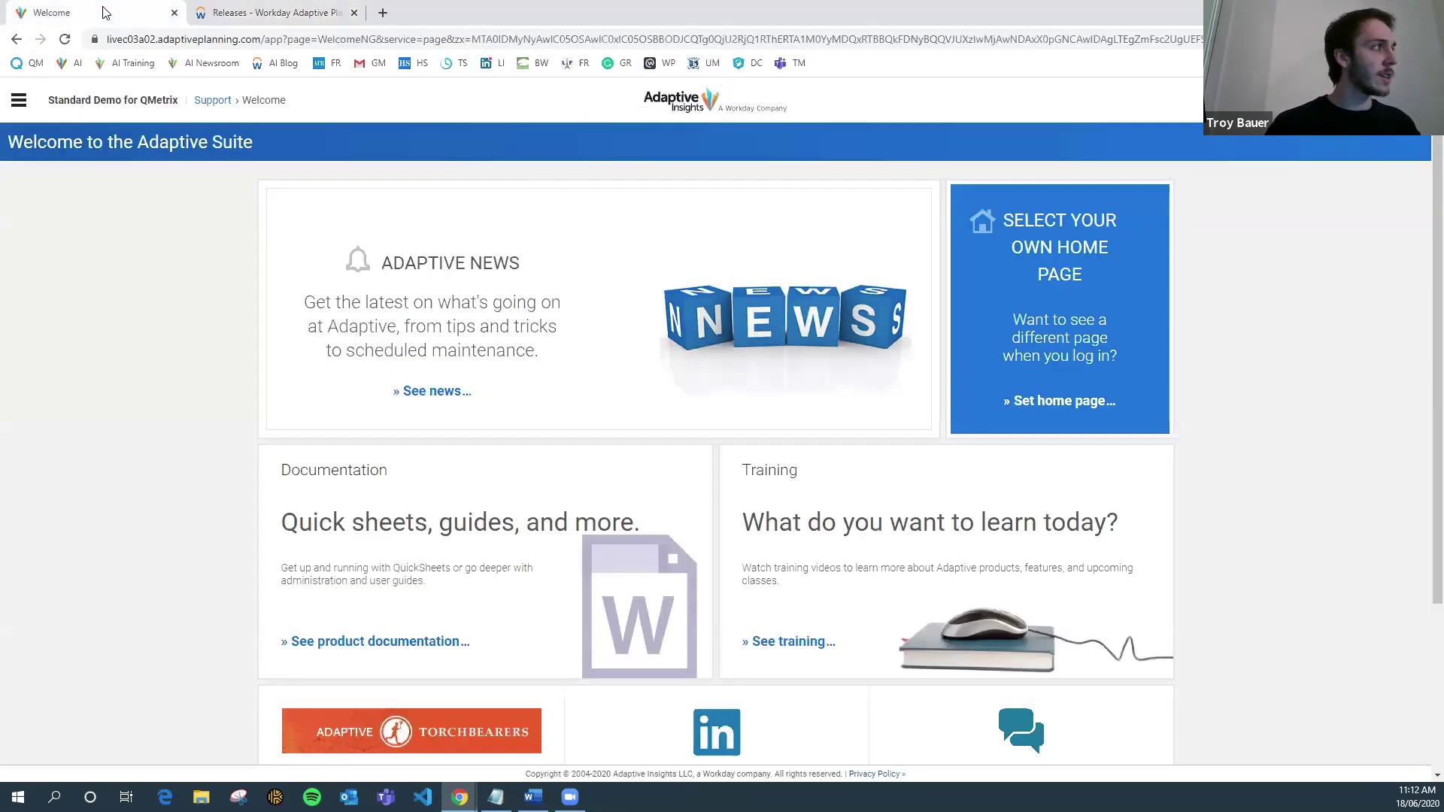
click(19, 102)
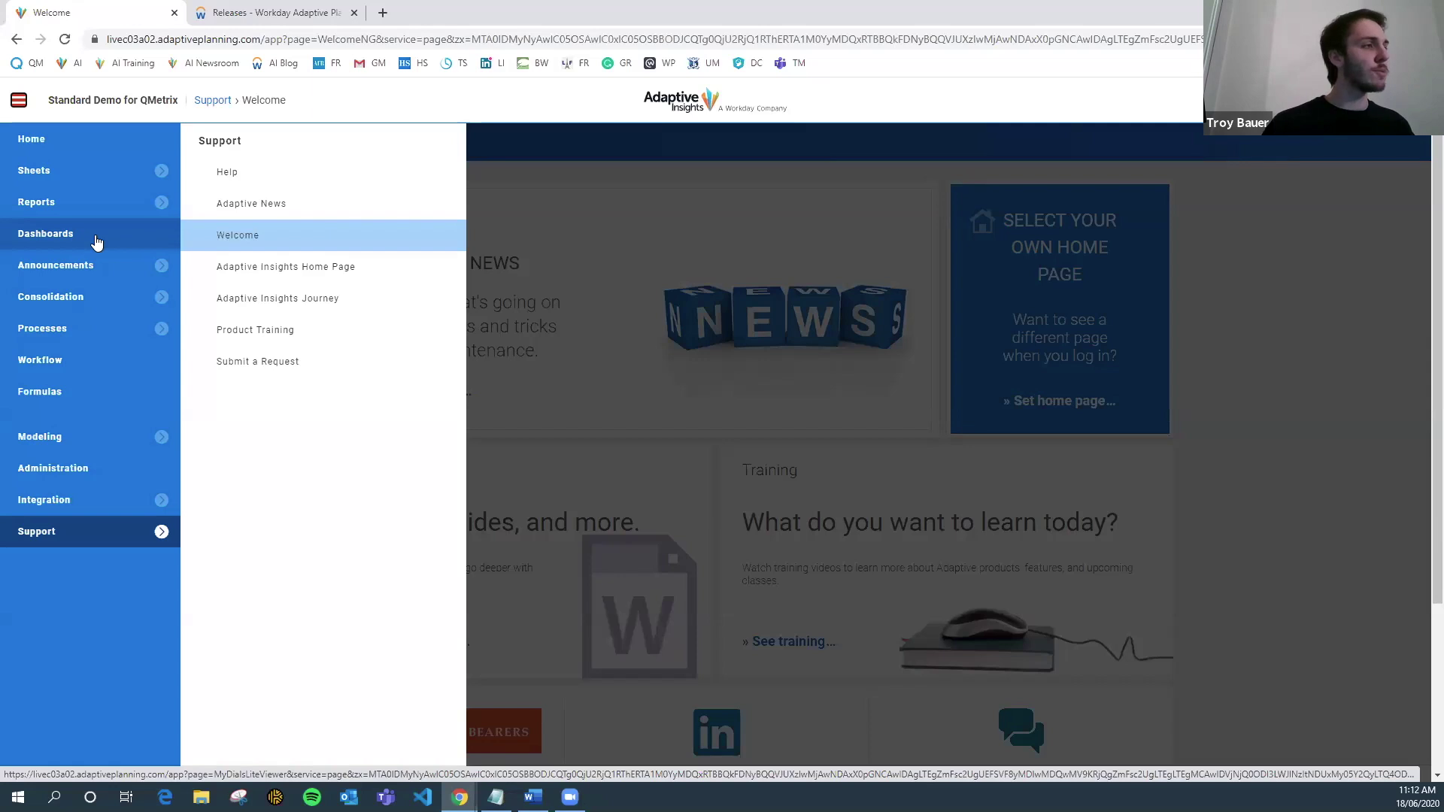
click(301, 12)
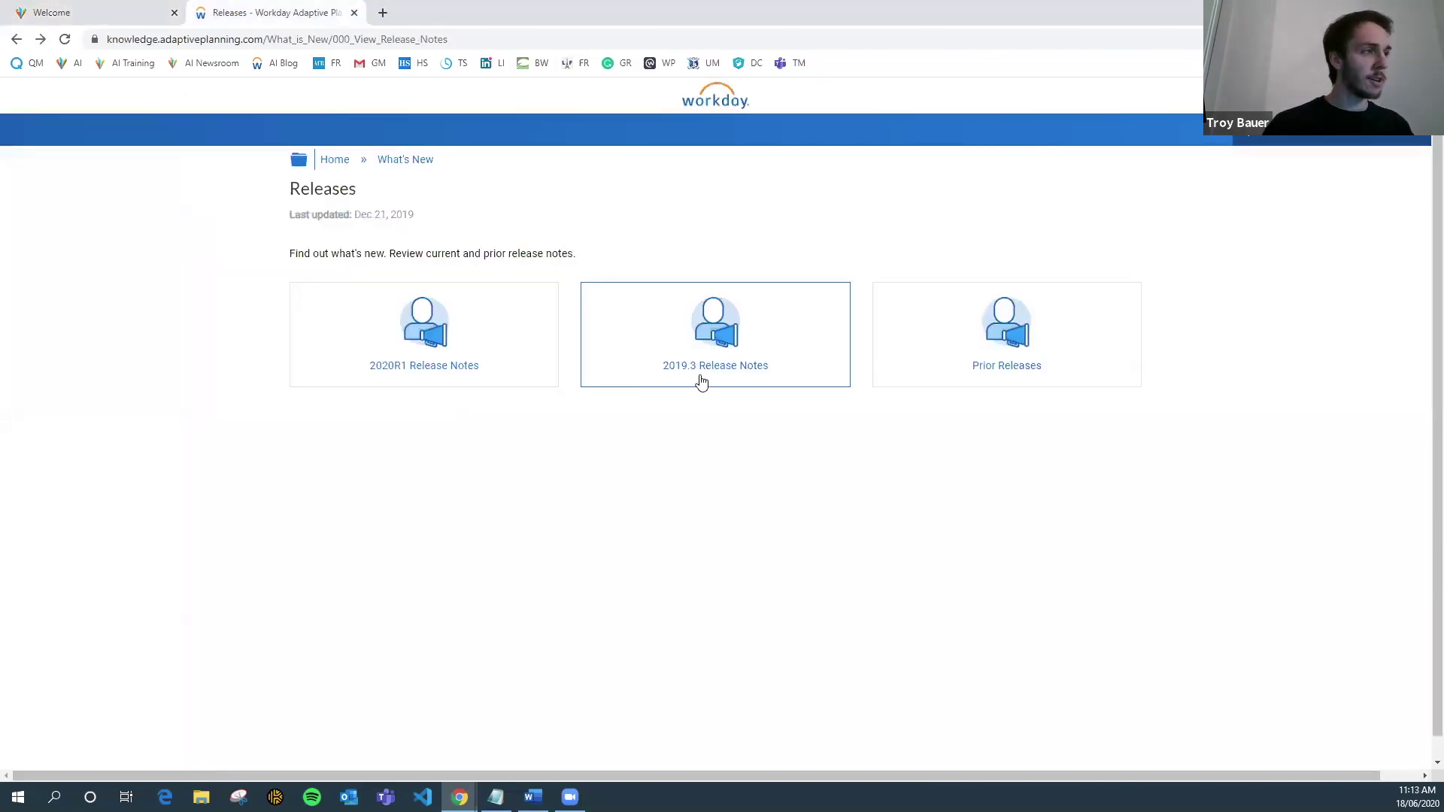
click(62, 15)
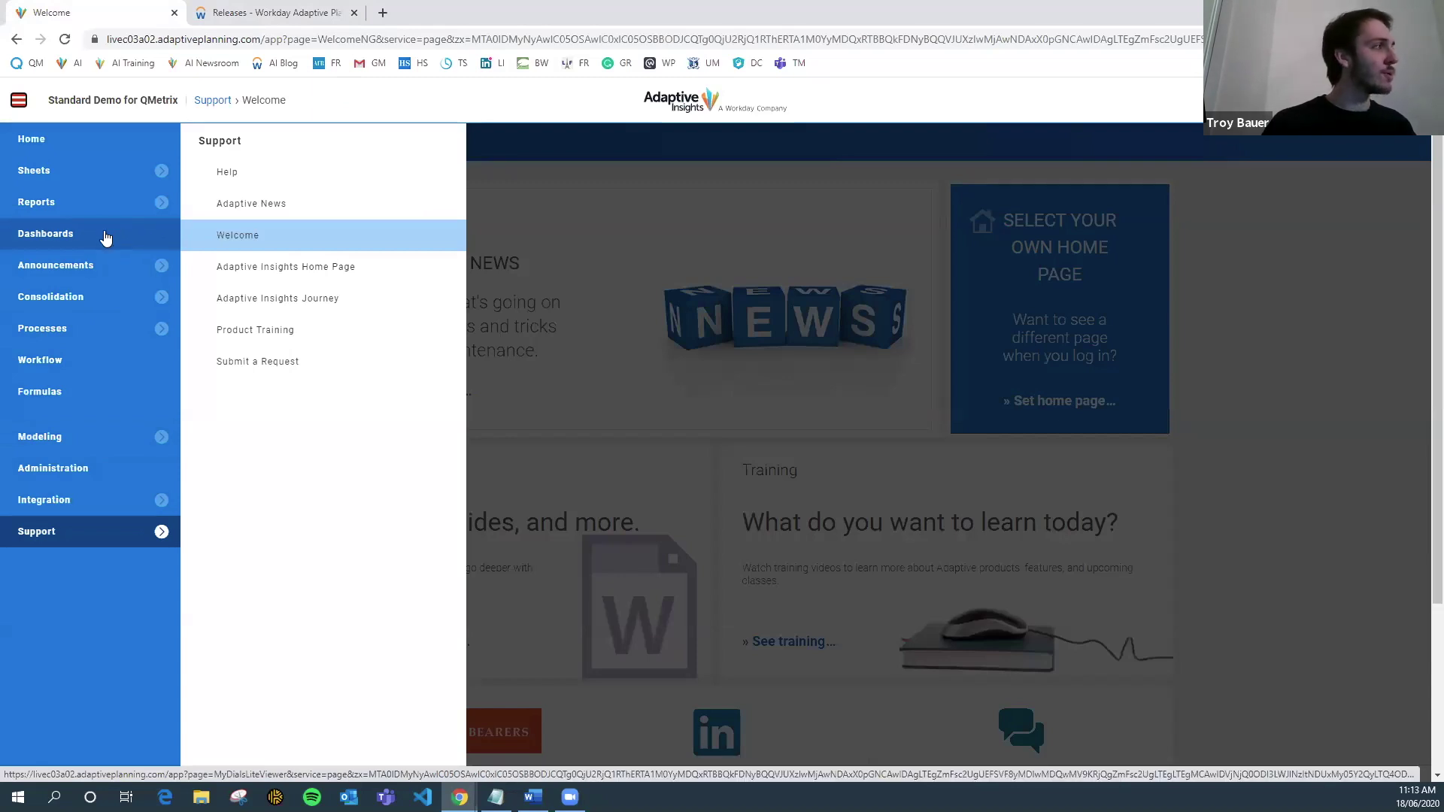
click(158, 239)
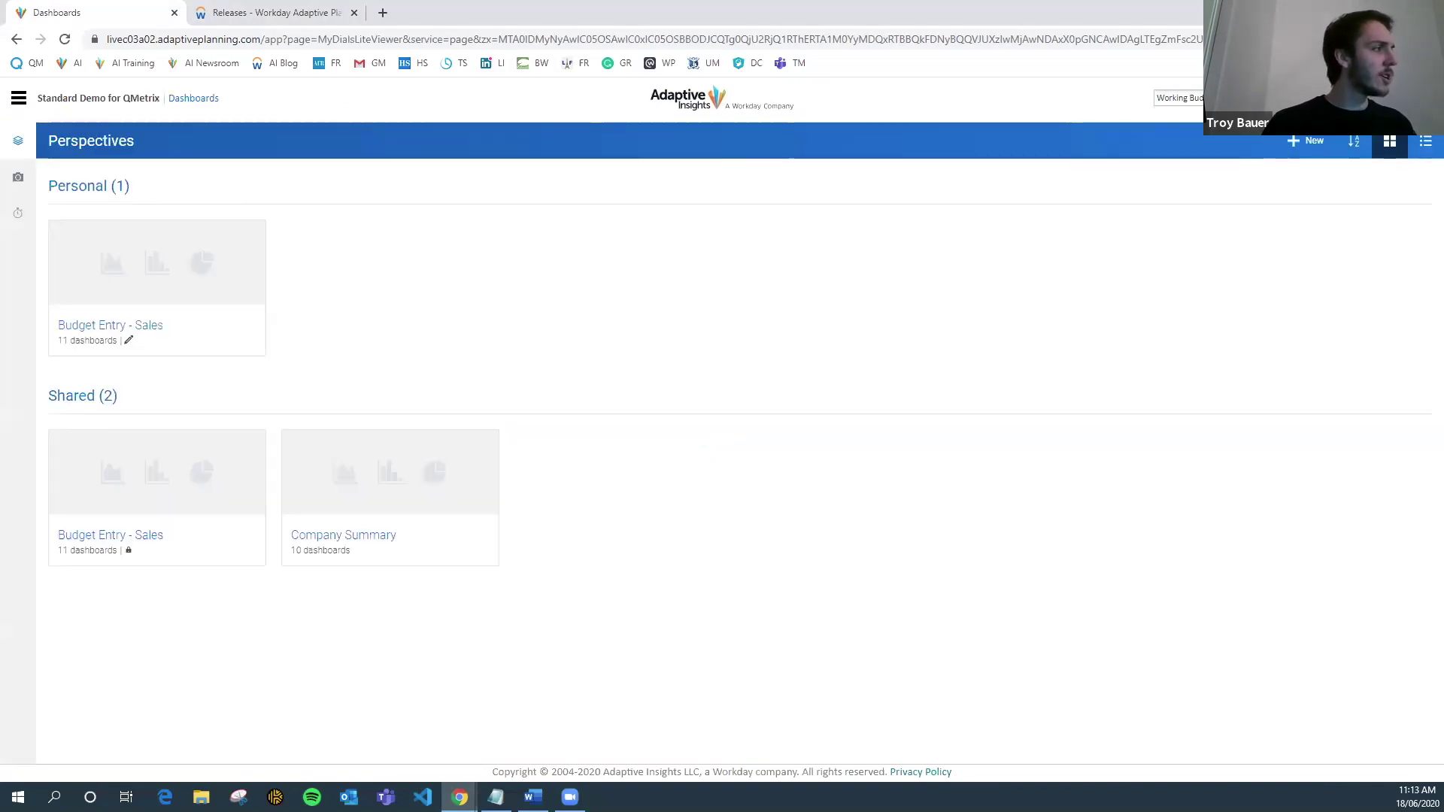
- Open the shared Company Summary dashboard and show its camera menu's Snapshot Schedules option
click(405, 460)
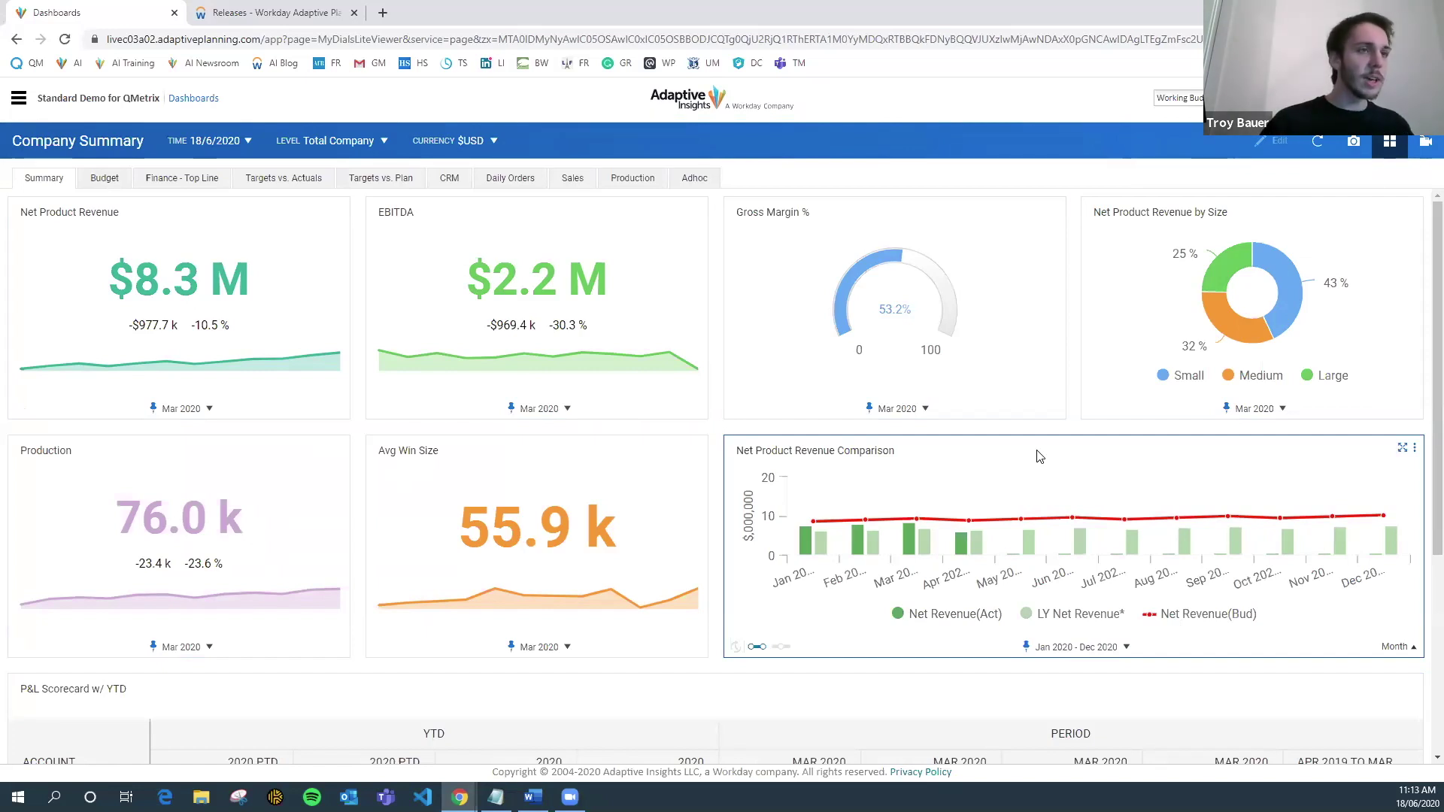
click(1353, 142)
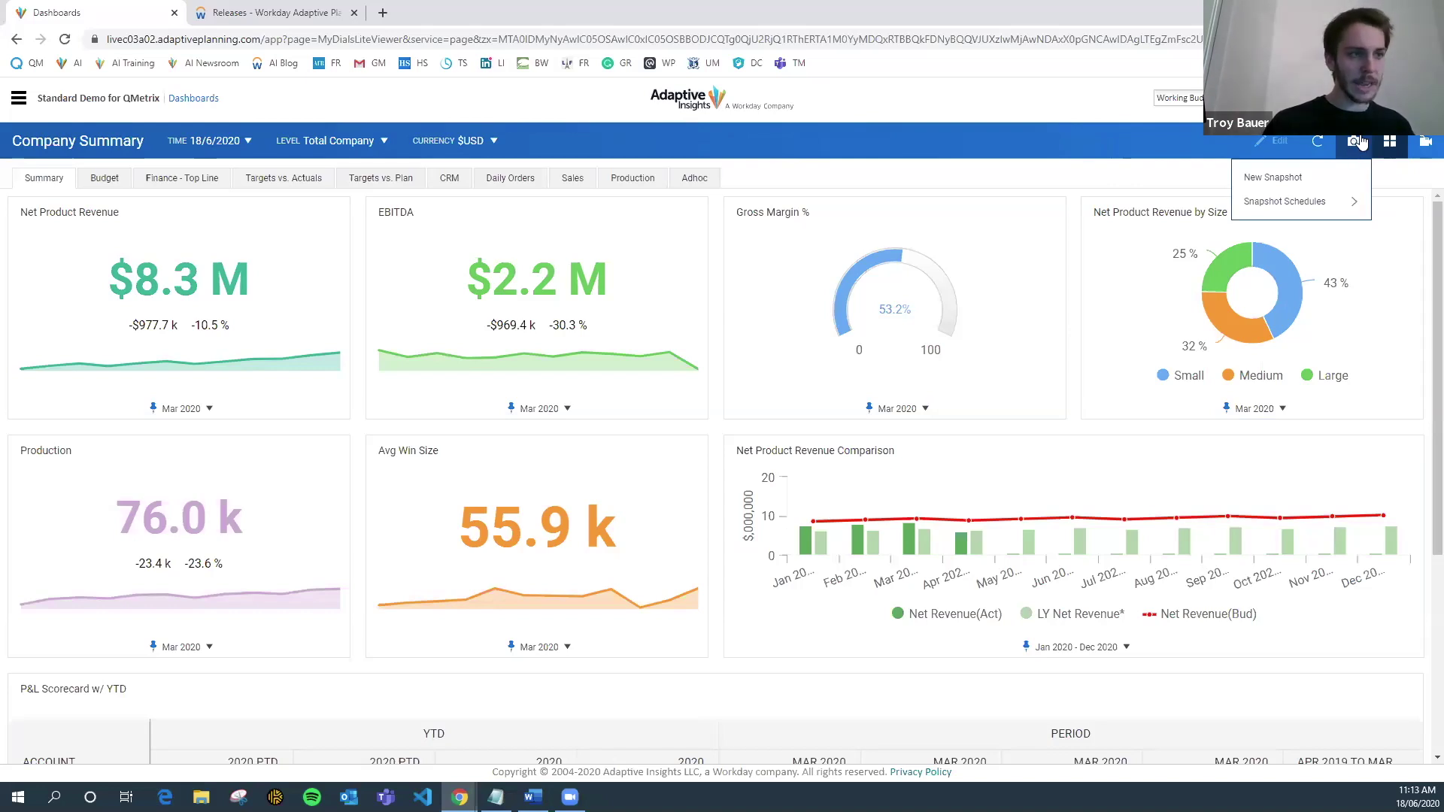
mouse_move(1312, 203)
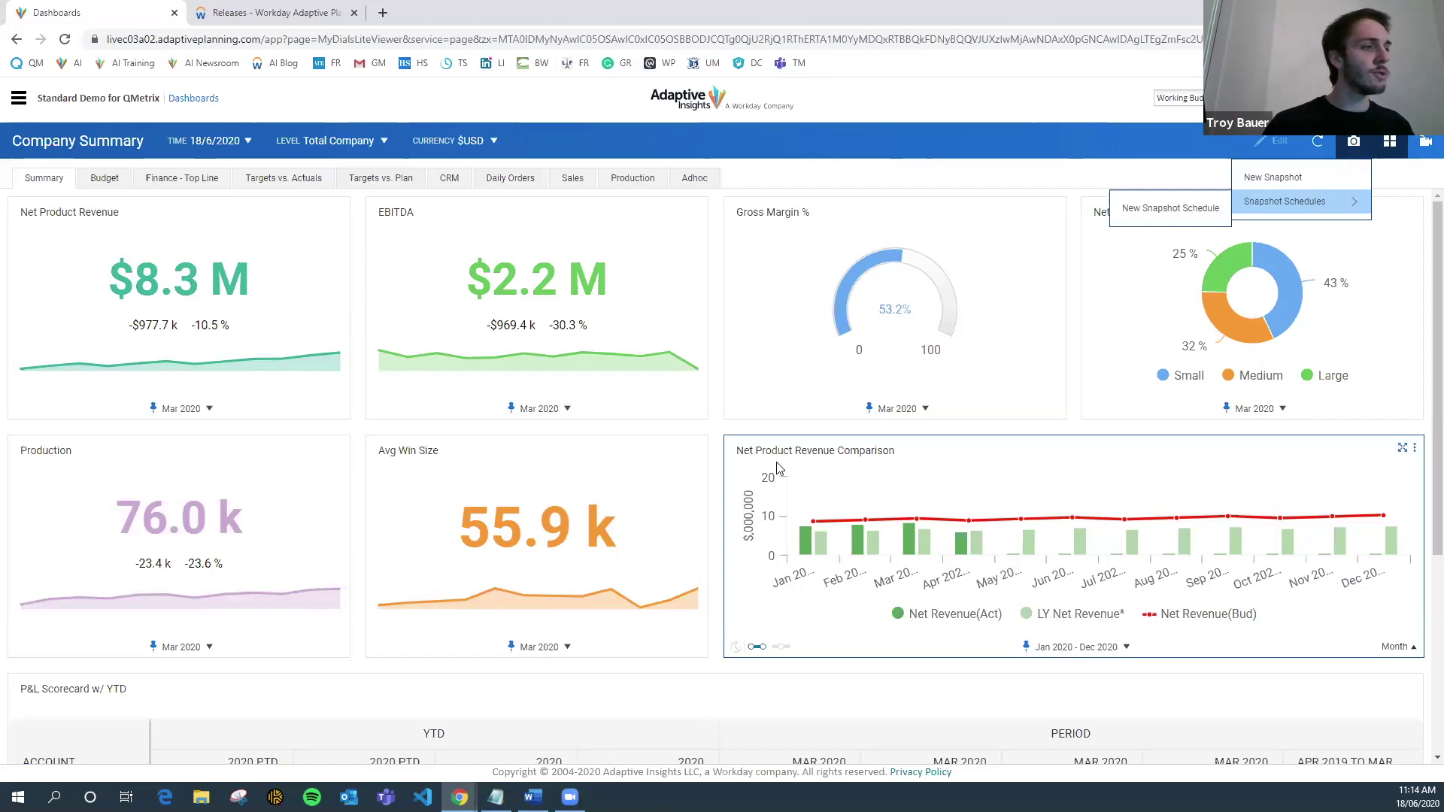
scroll(778, 468, down, 3)
scroll(896, 483, up, 3)
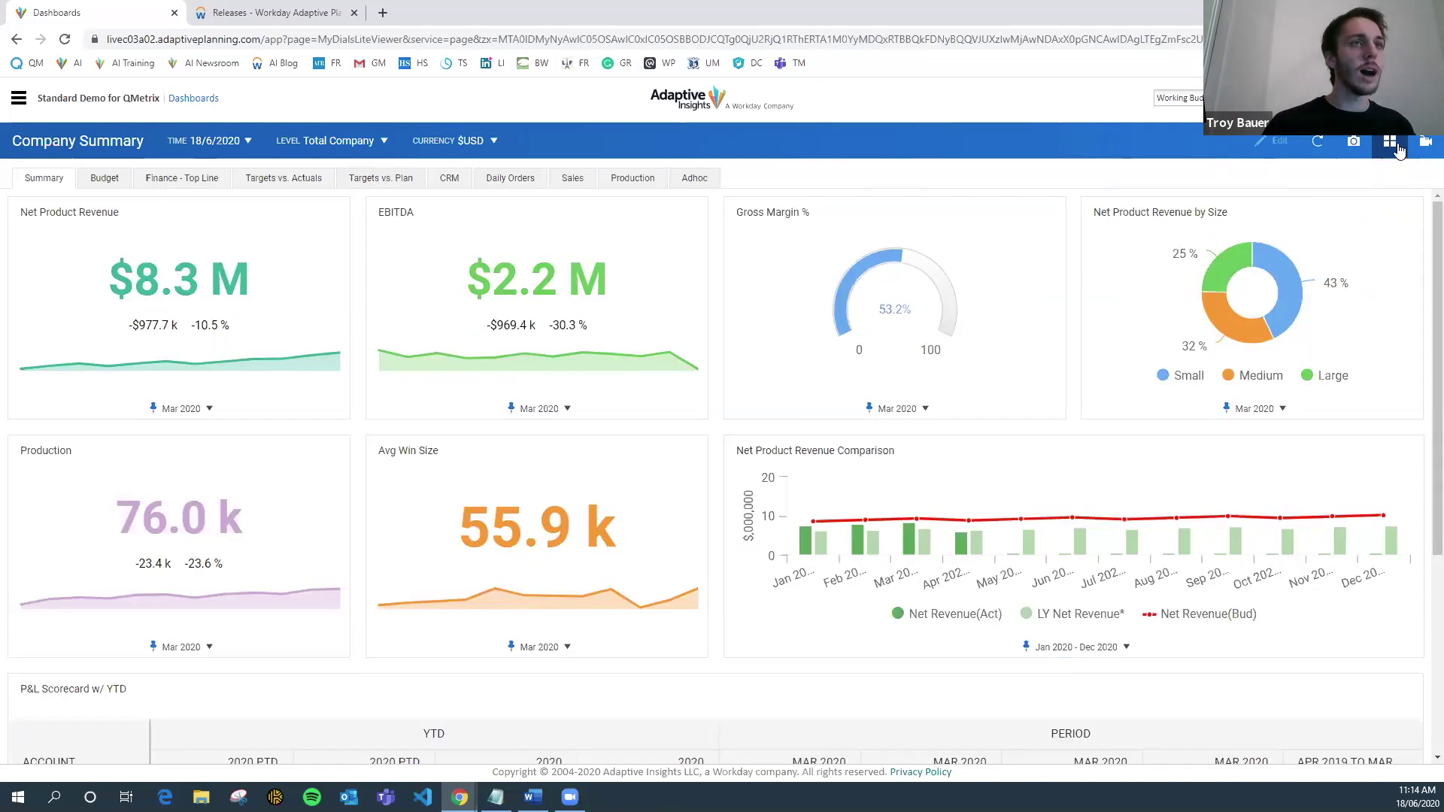
- Start a new Company Summary snapshot schedule with the CEO and CFO as recipients
click(1354, 143)
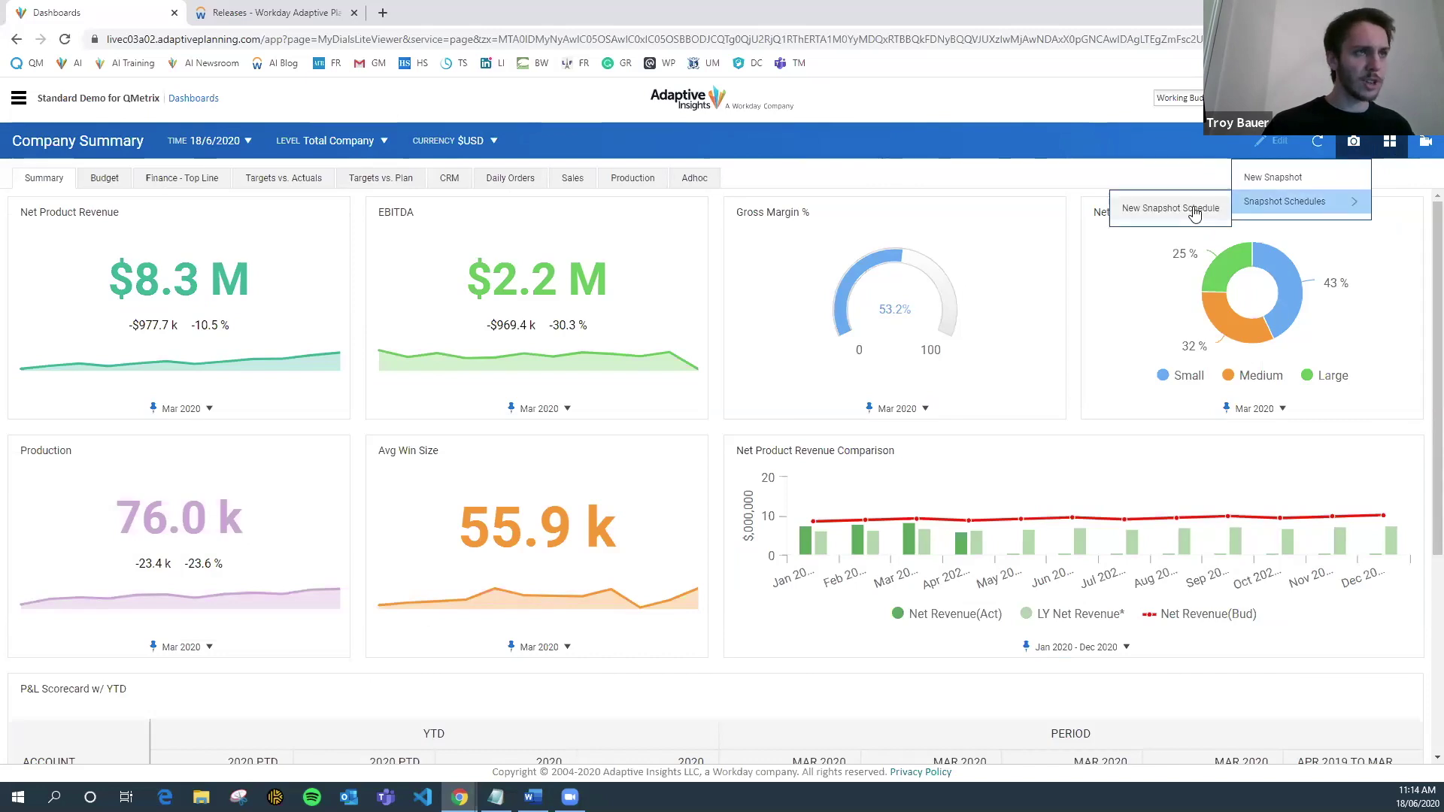
click(1195, 210)
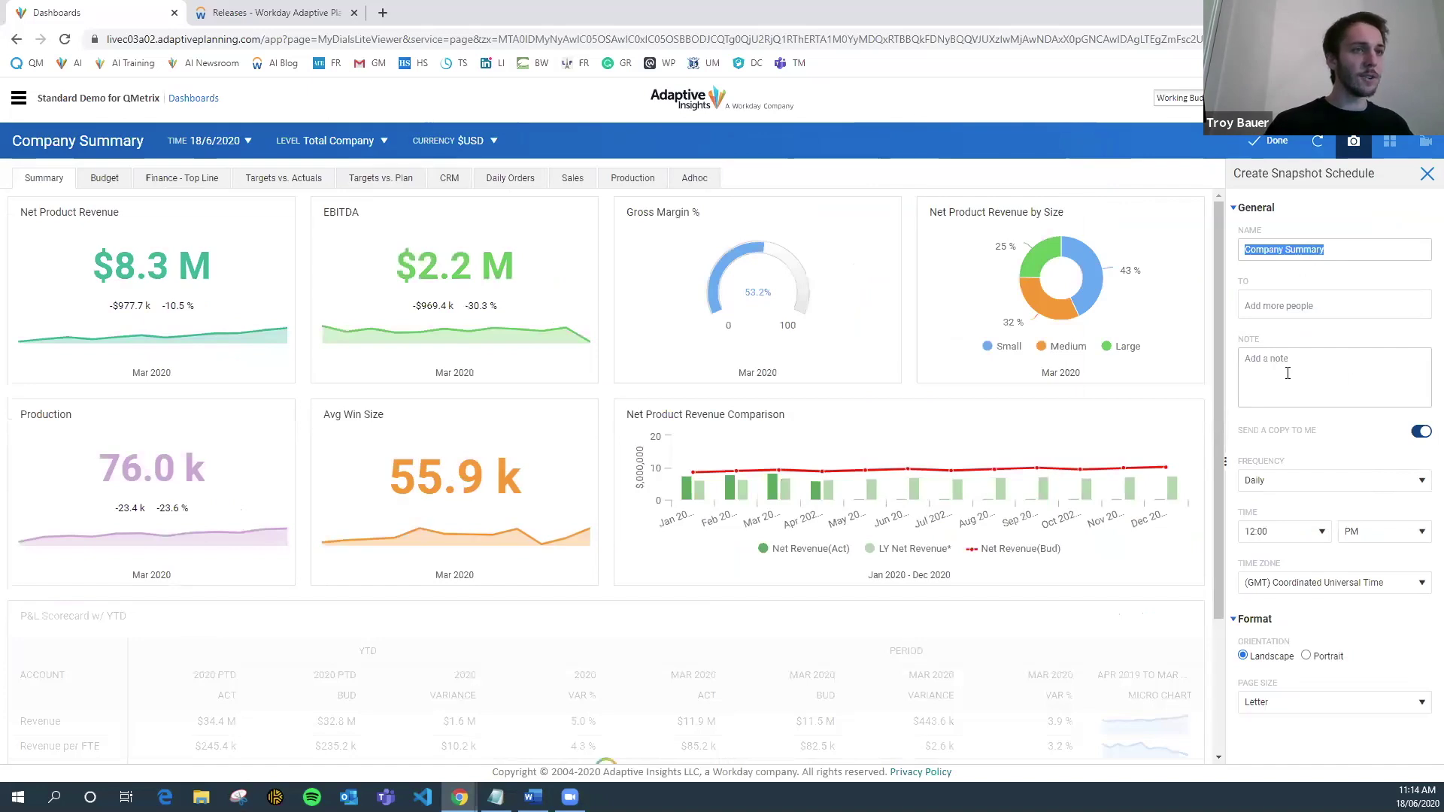
click(1287, 304)
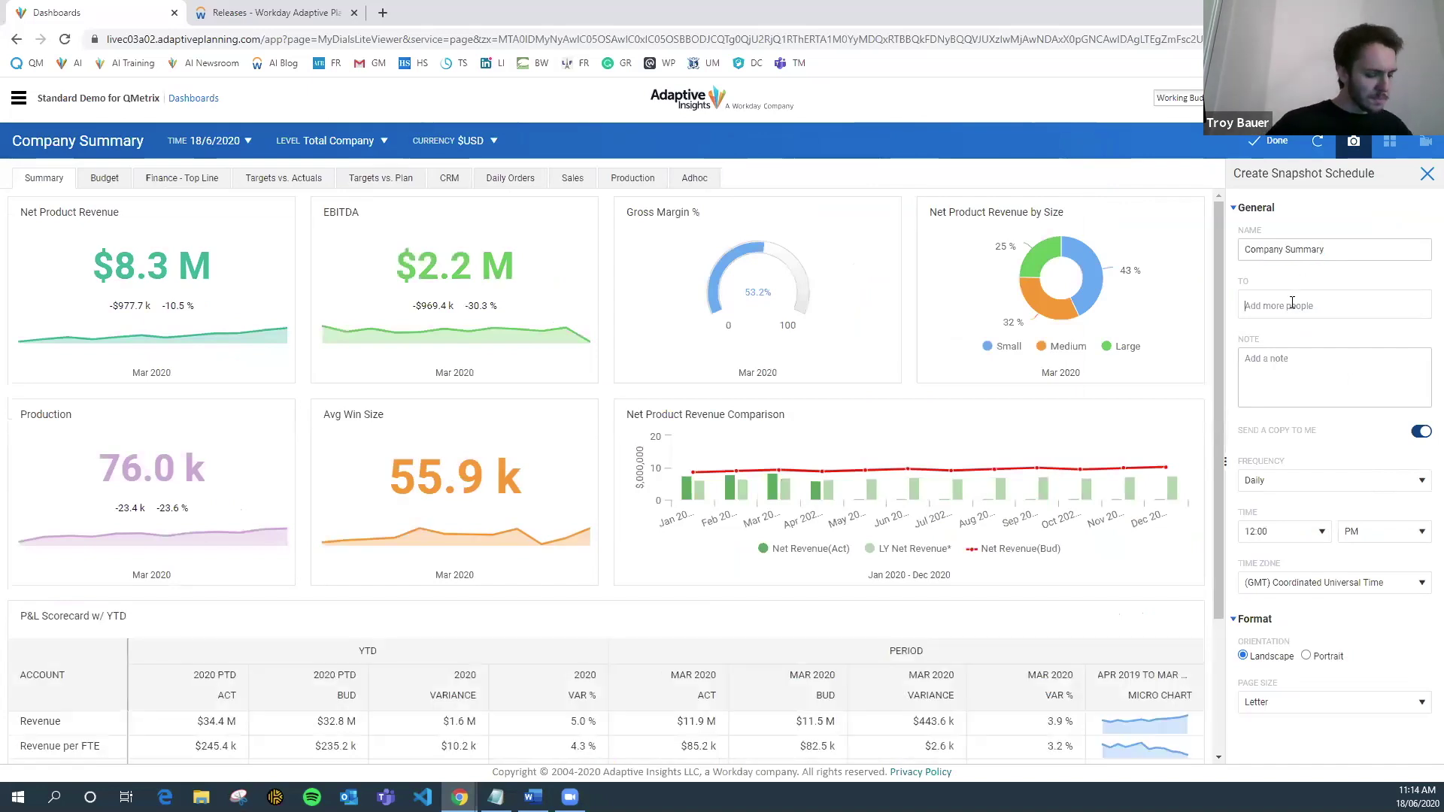
text(ceo)
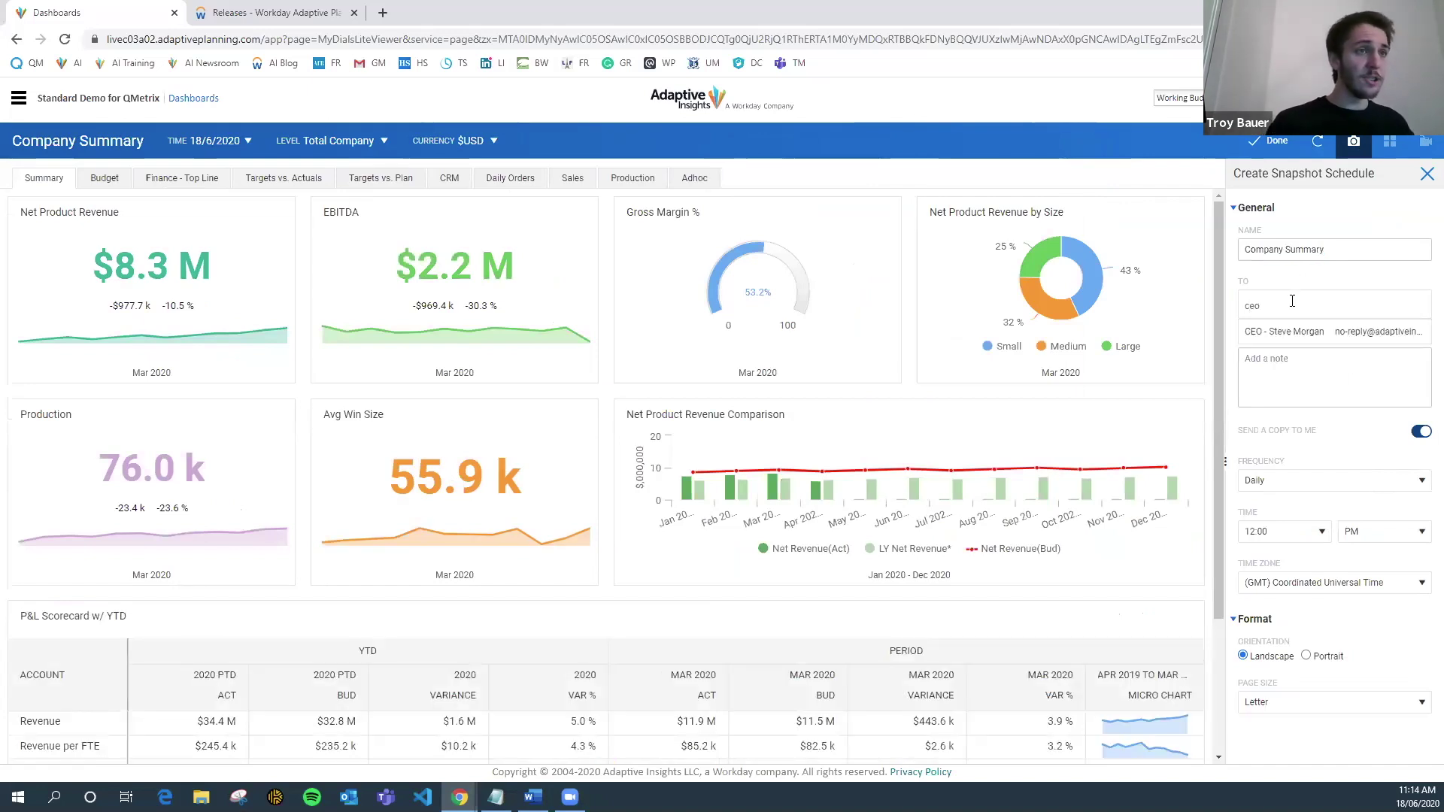
click(1282, 335)
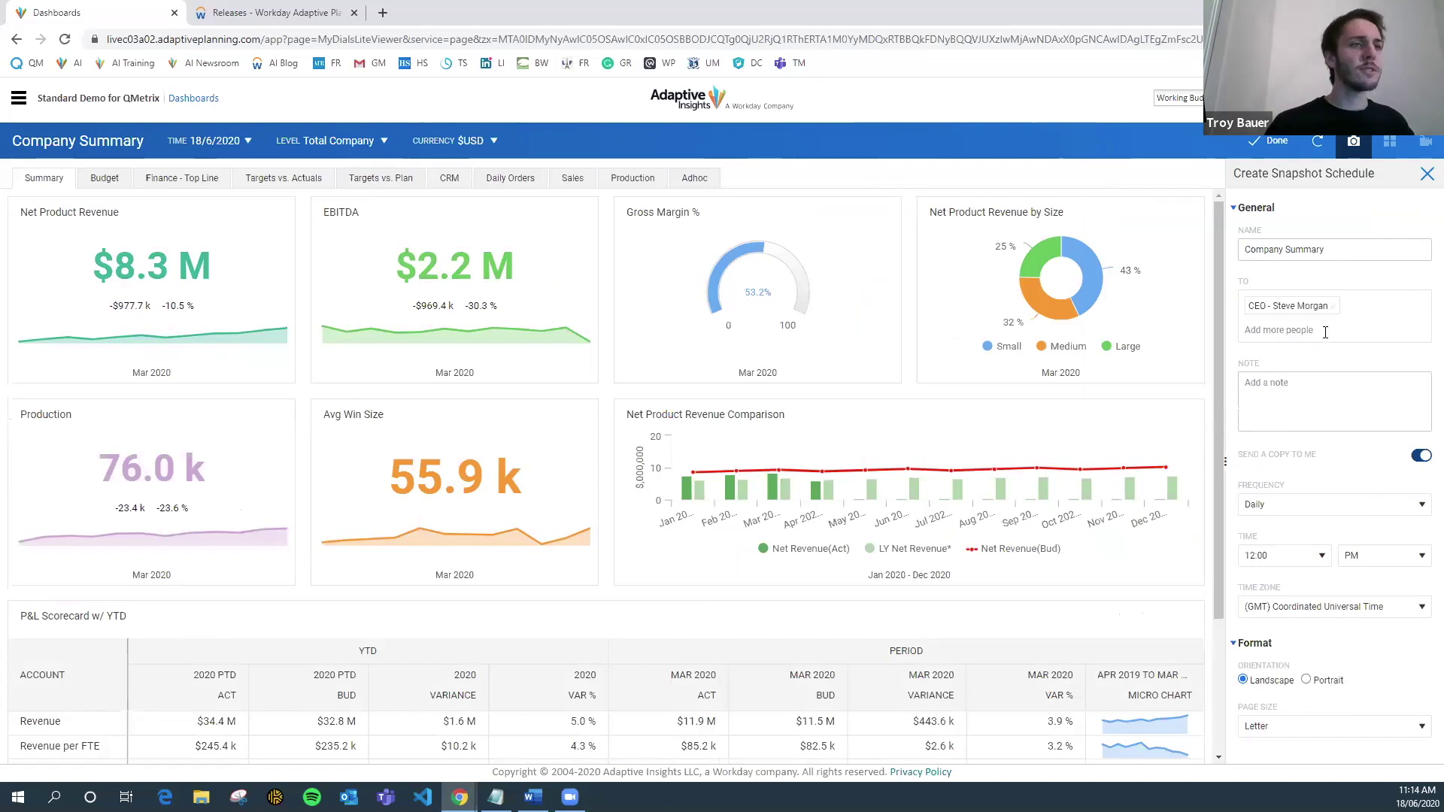
text(cfo)
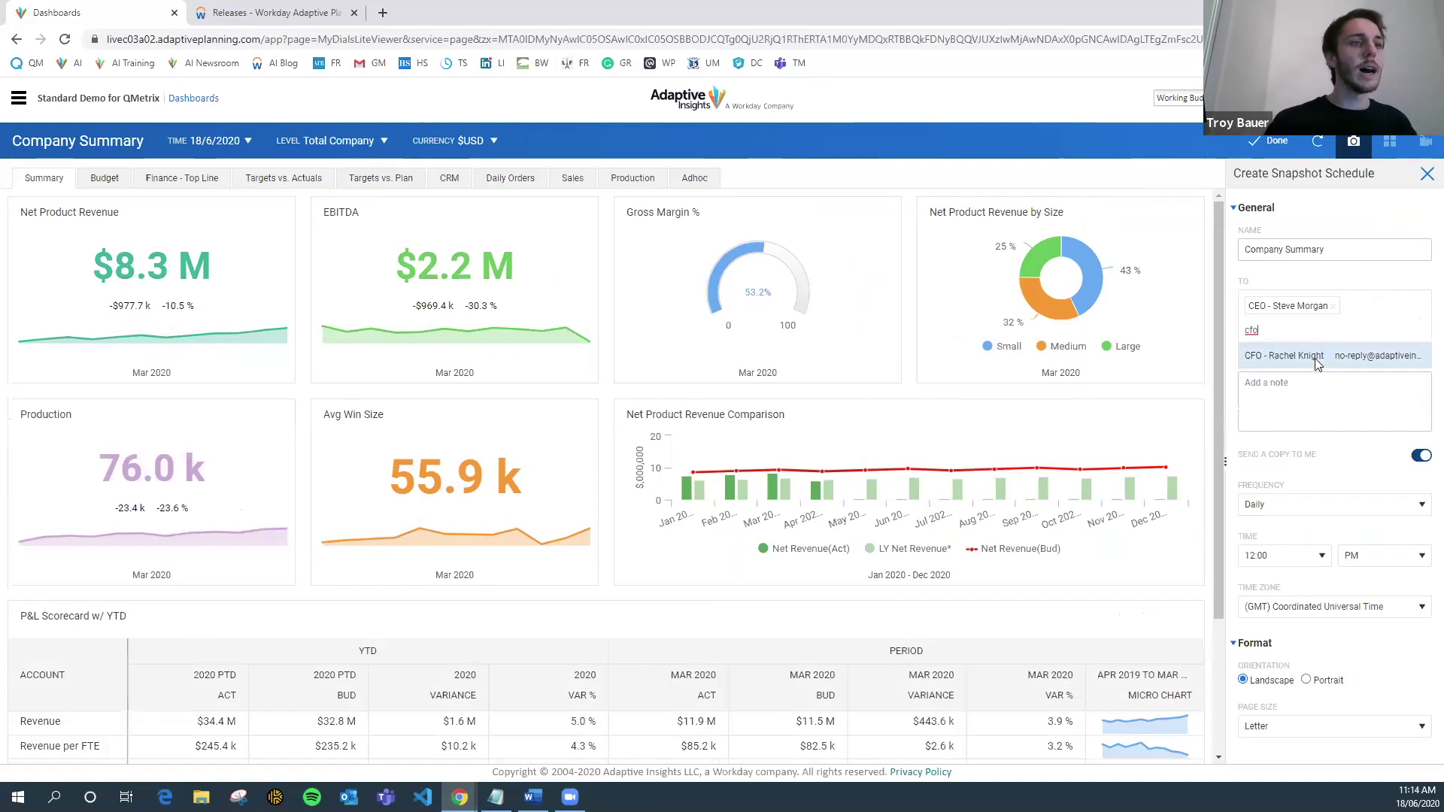
click(1324, 355)
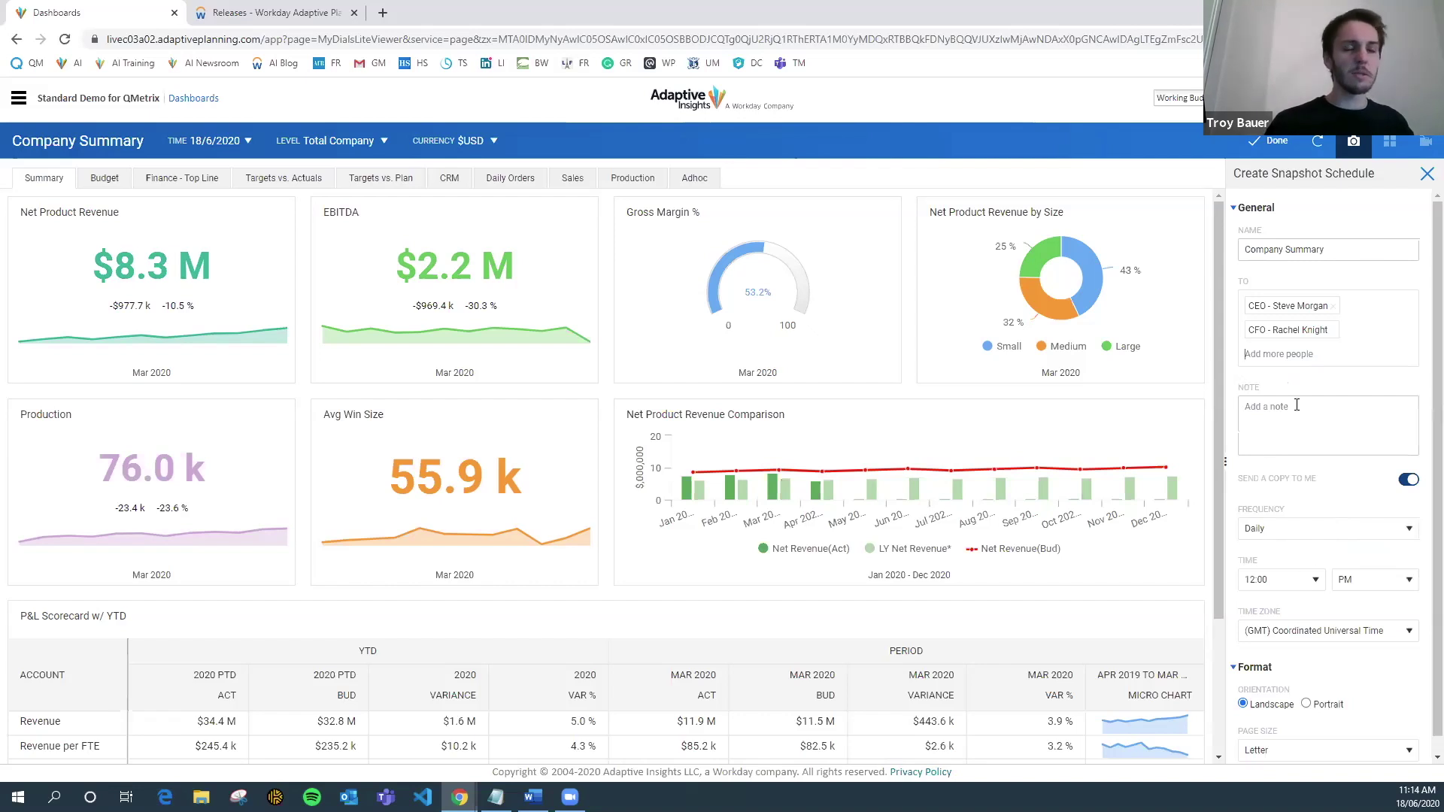
scroll(1346, 557, down, 1)
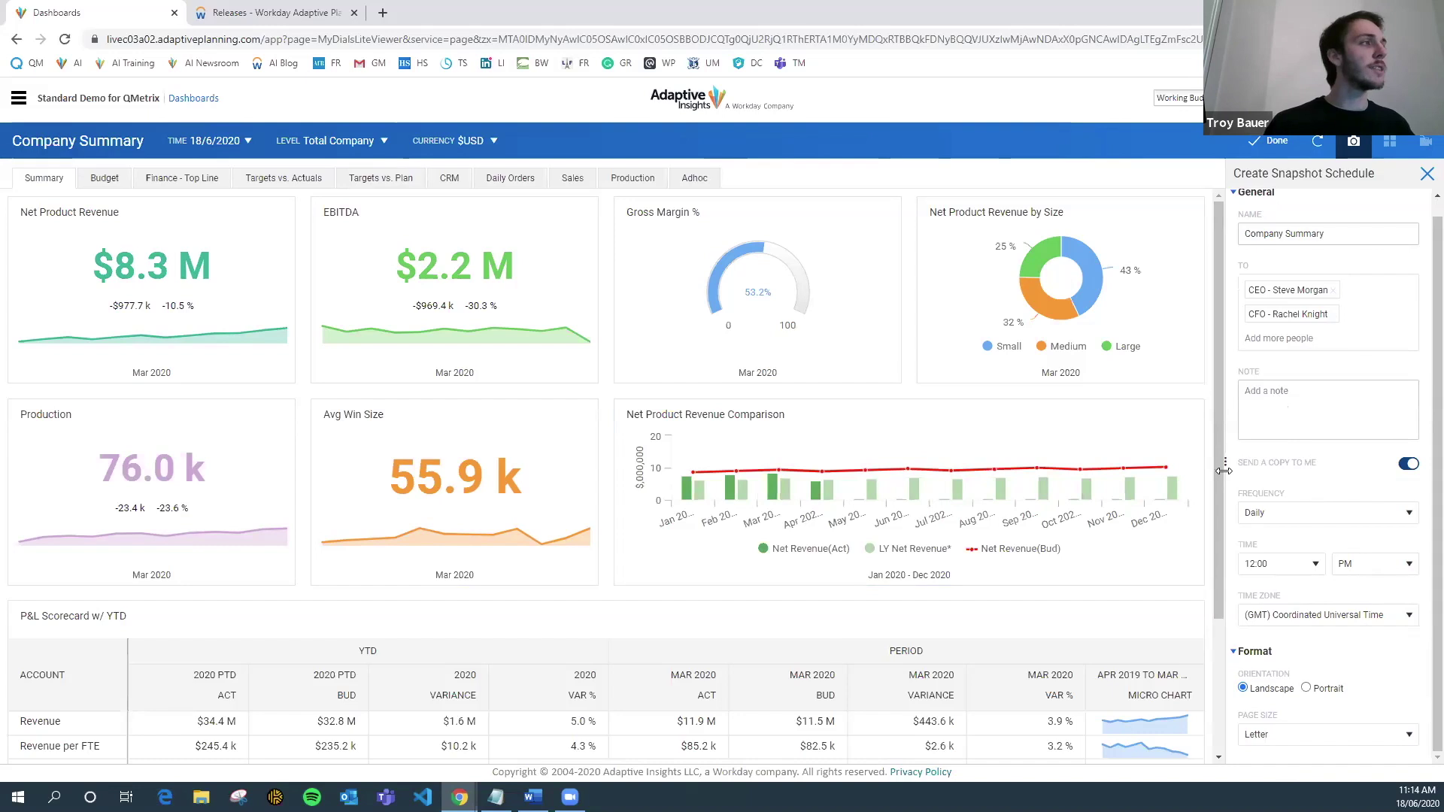
click(290, 24)
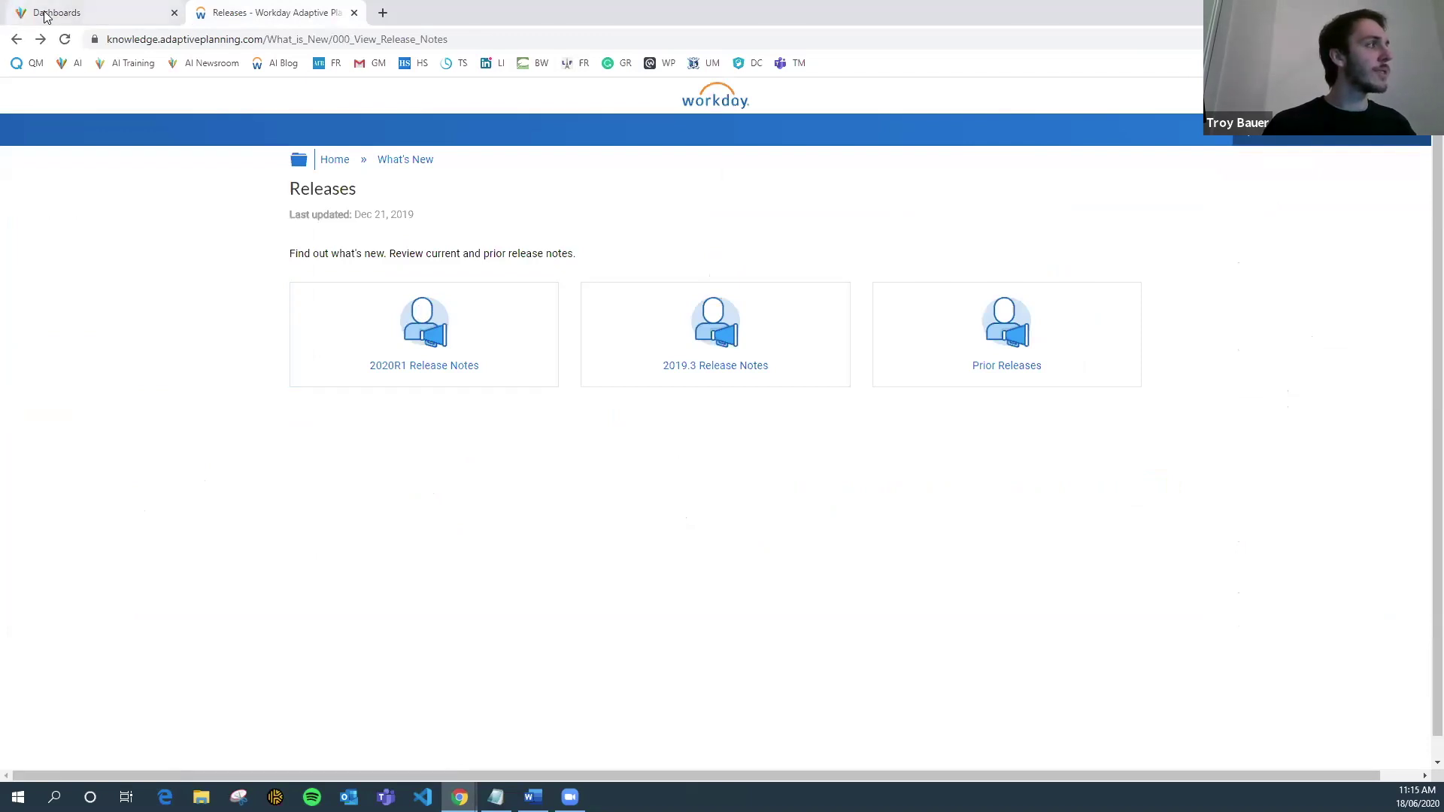
click(15, 11)
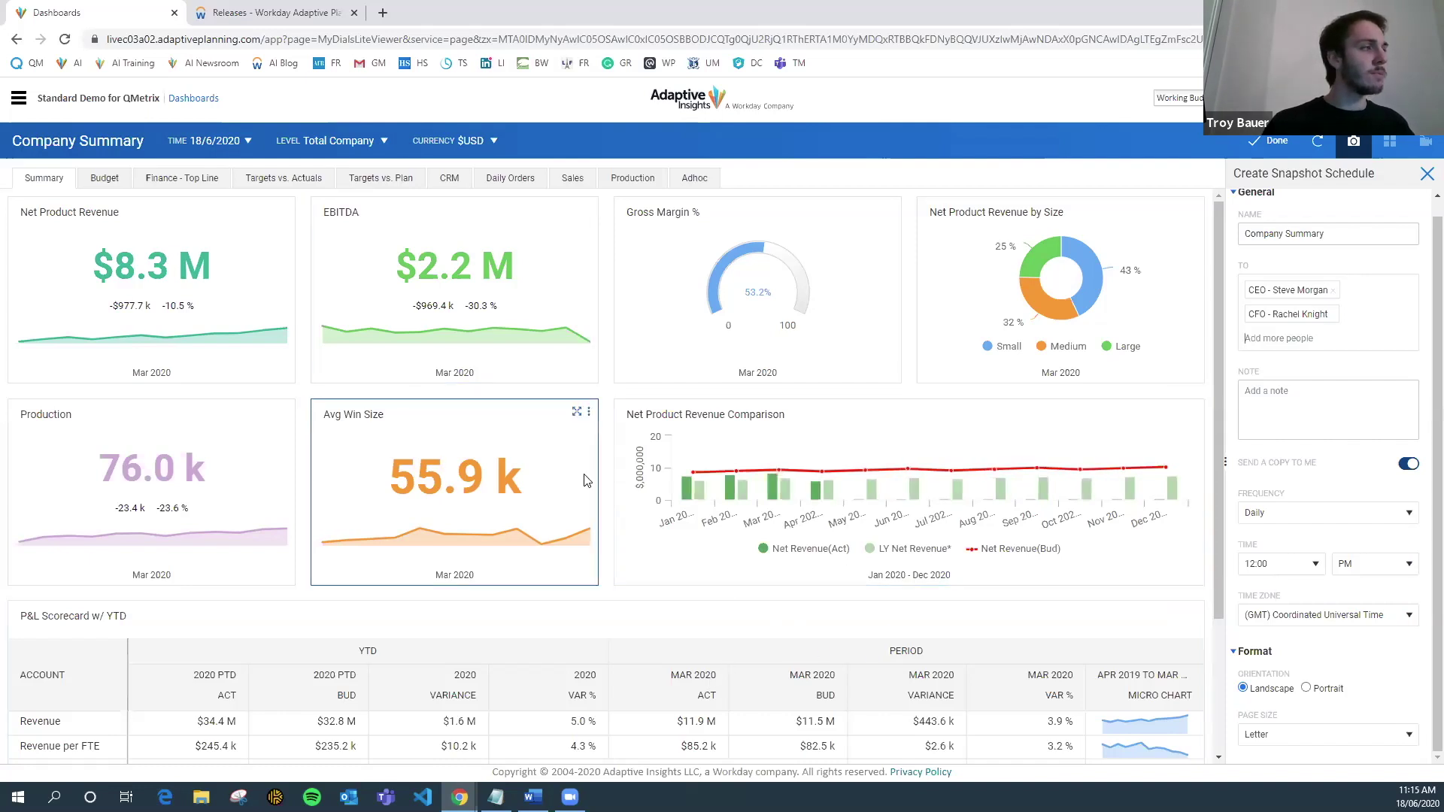
scroll(808, 598, down, 3)
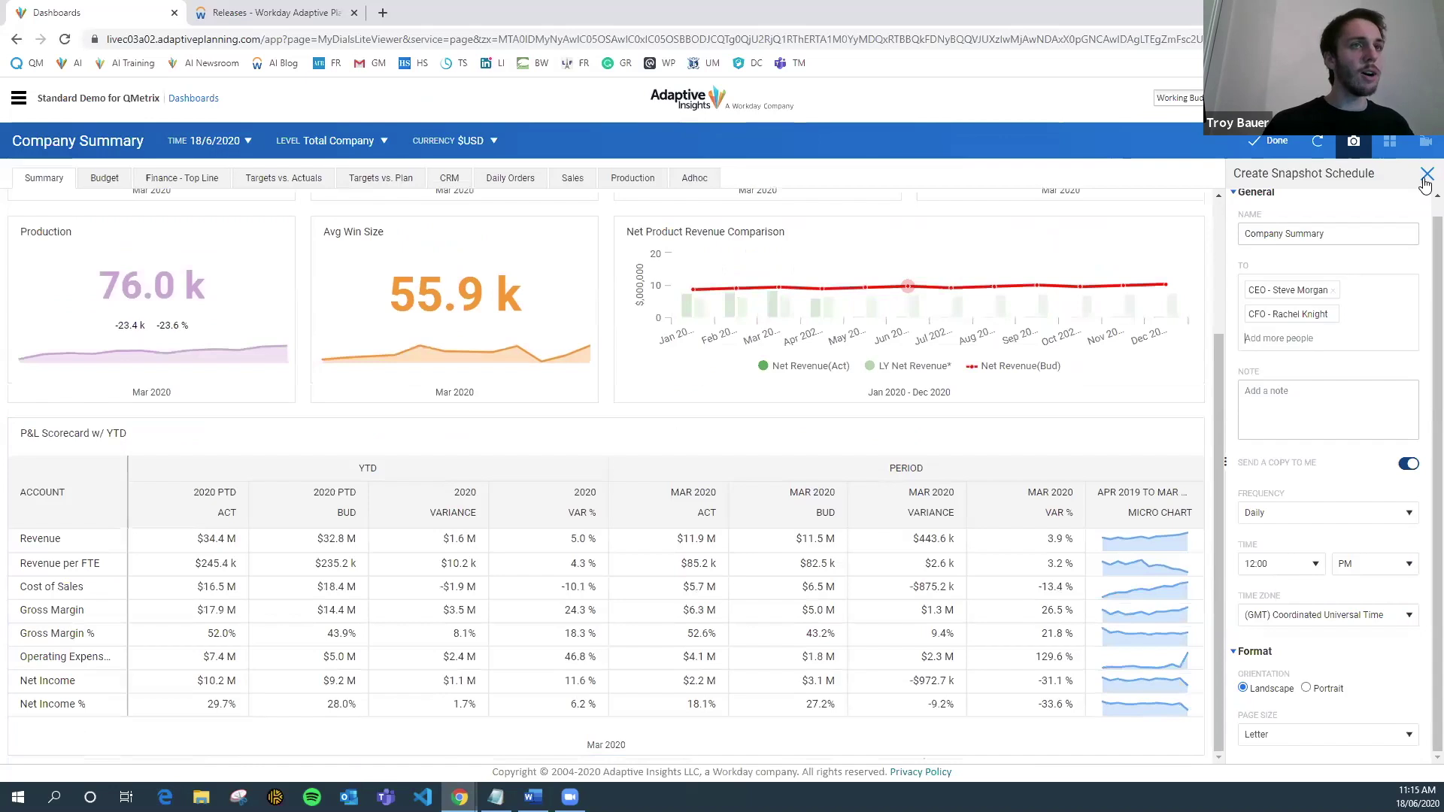
click(1426, 178)
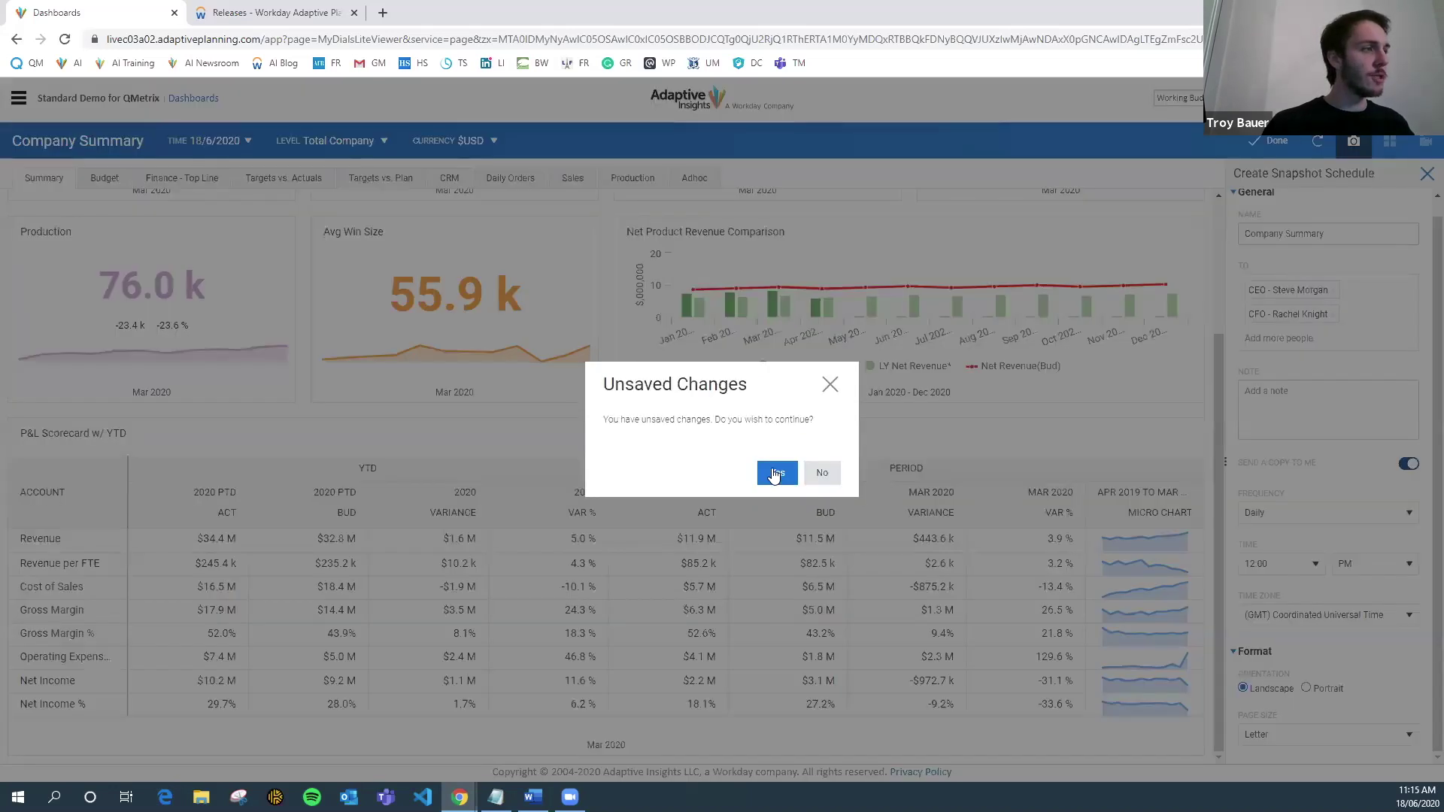
click(776, 473)
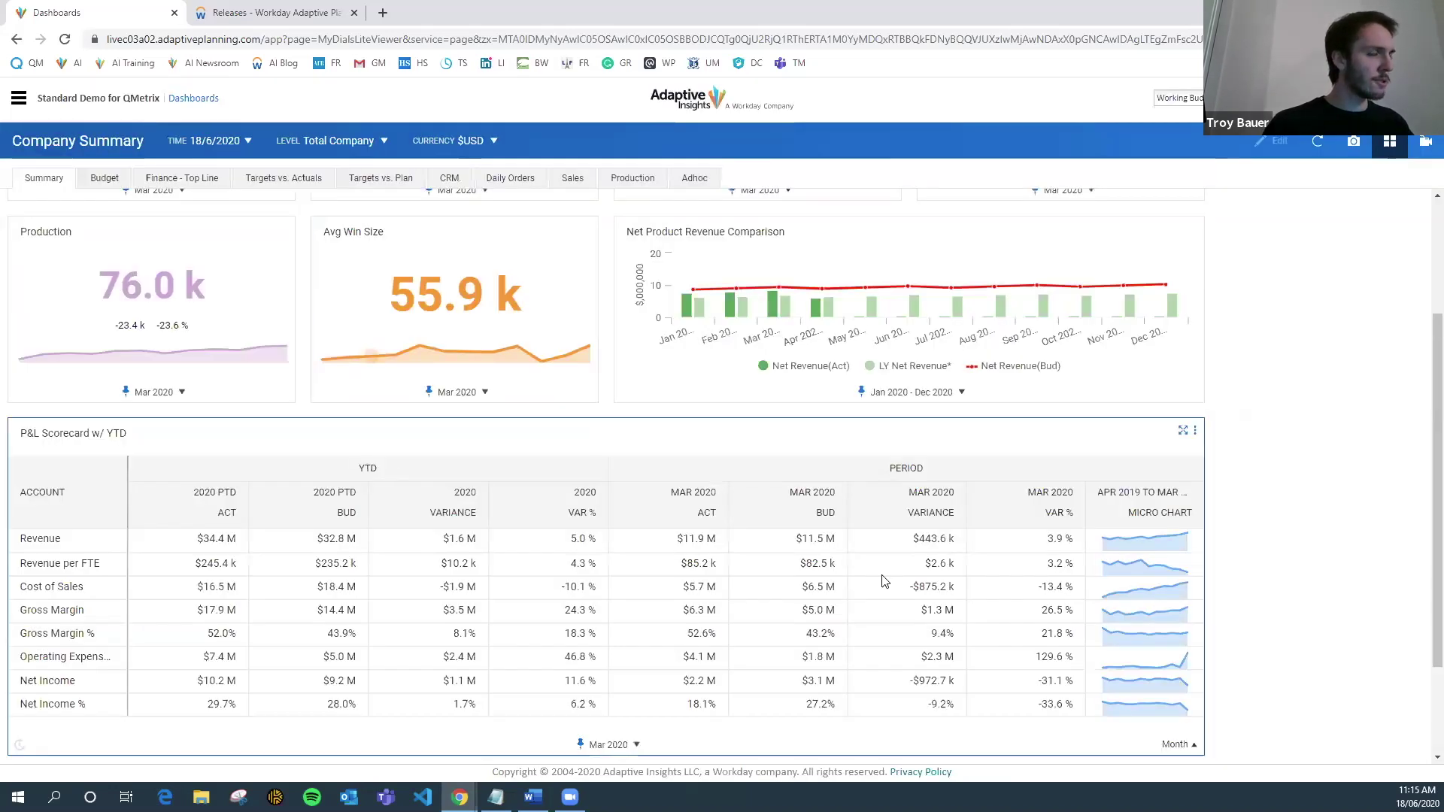
scroll(625, 290, up, 3)
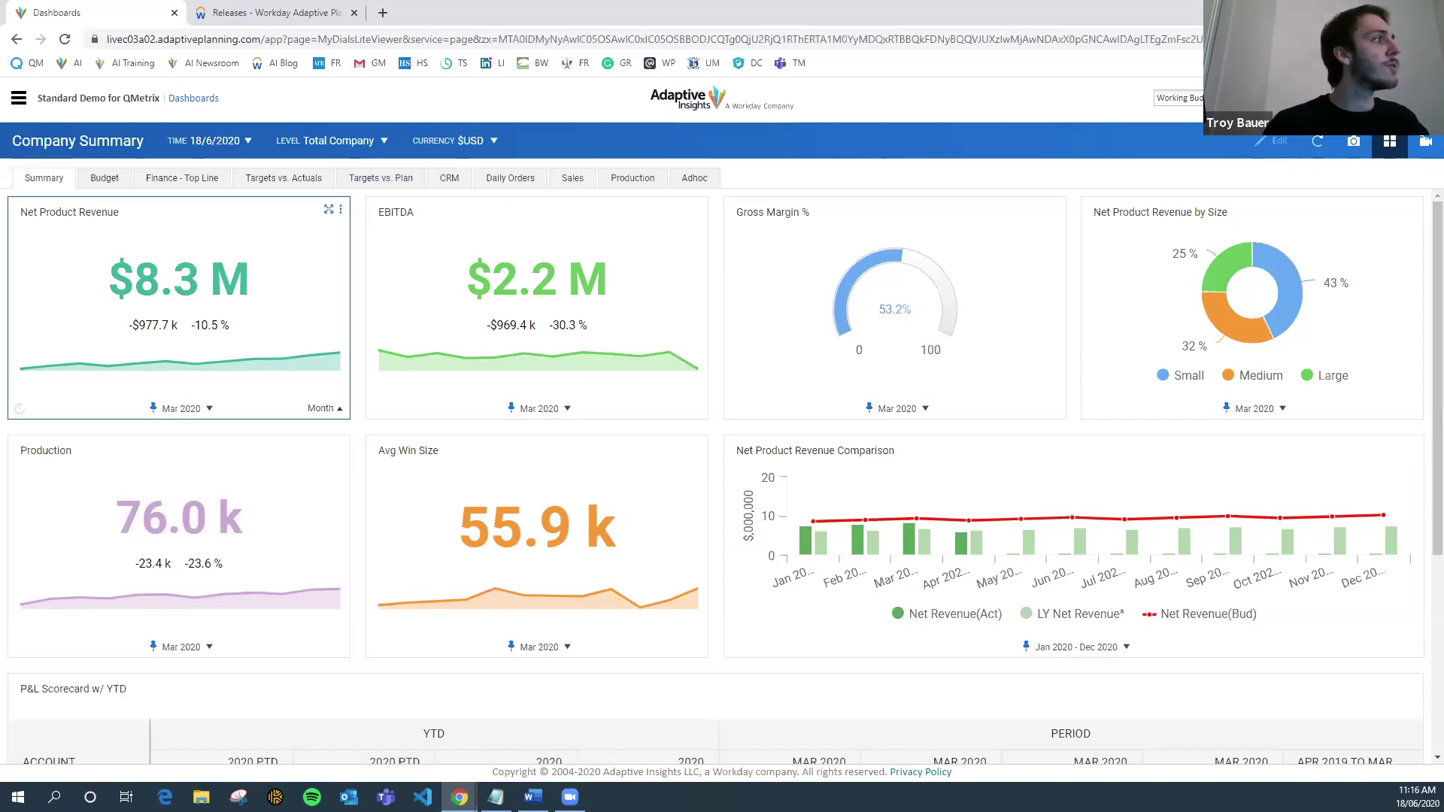
- Open the shared Budget Entry - Sales dashboard and view its Target Expense and Product Revenue tabs
click(214, 99)
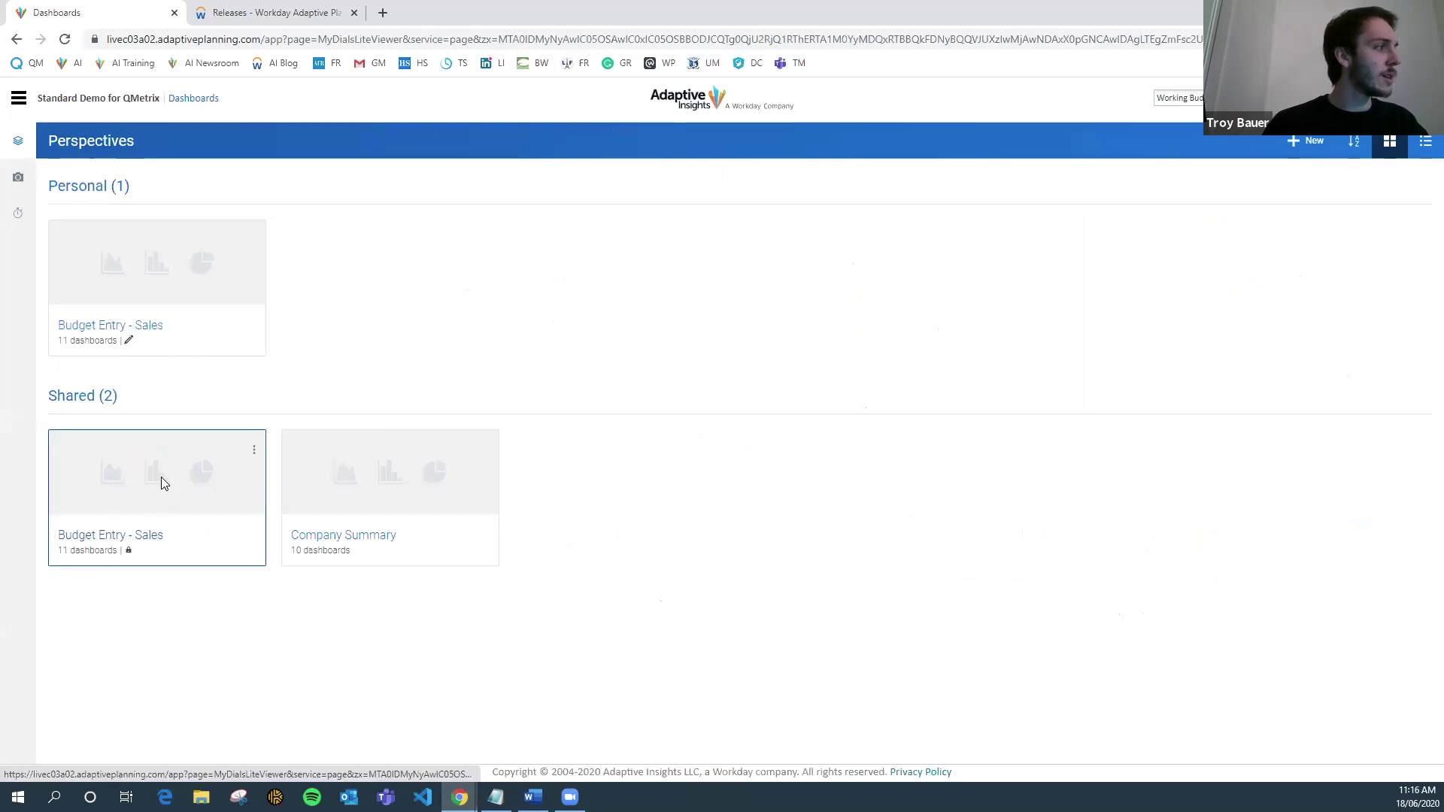
click(161, 477)
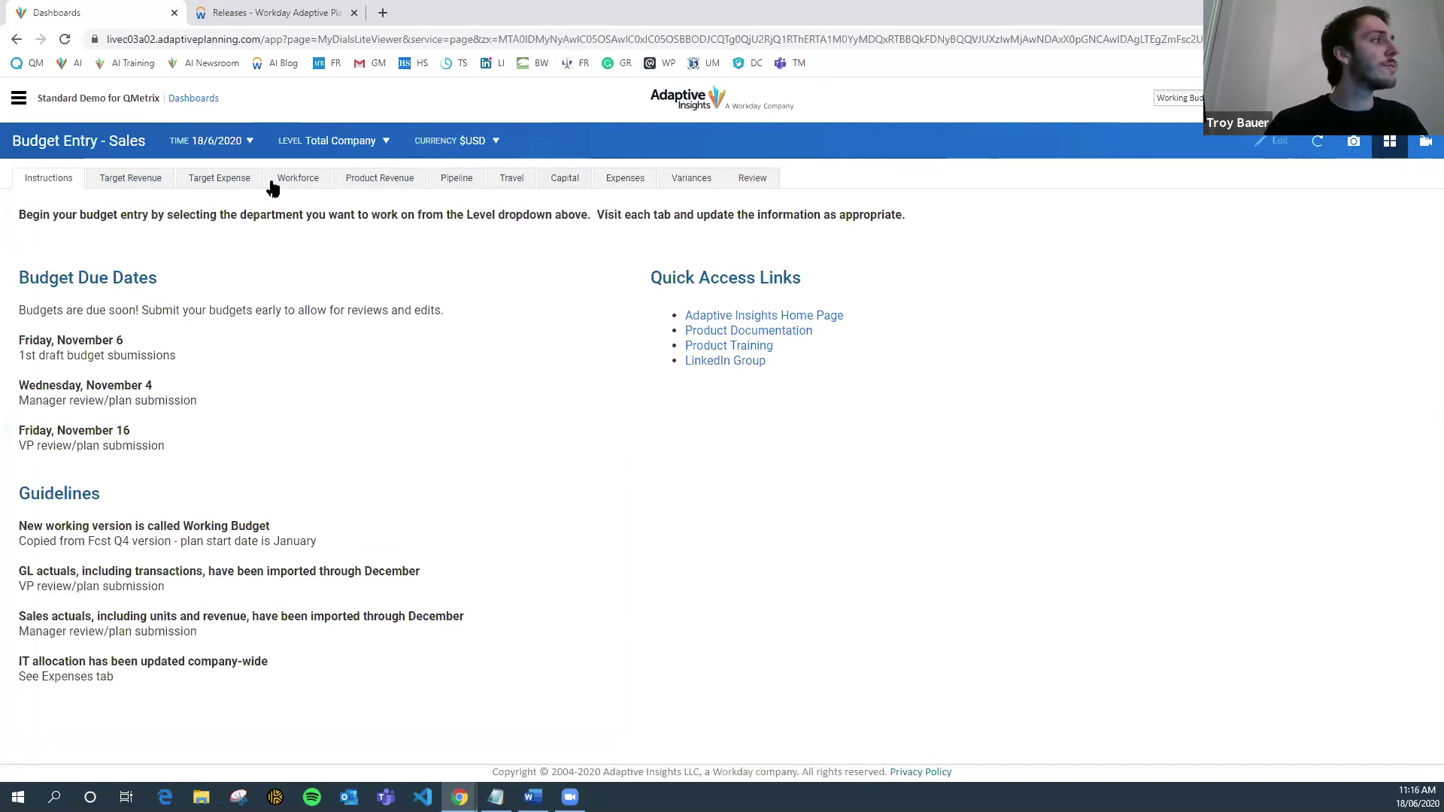
click(227, 181)
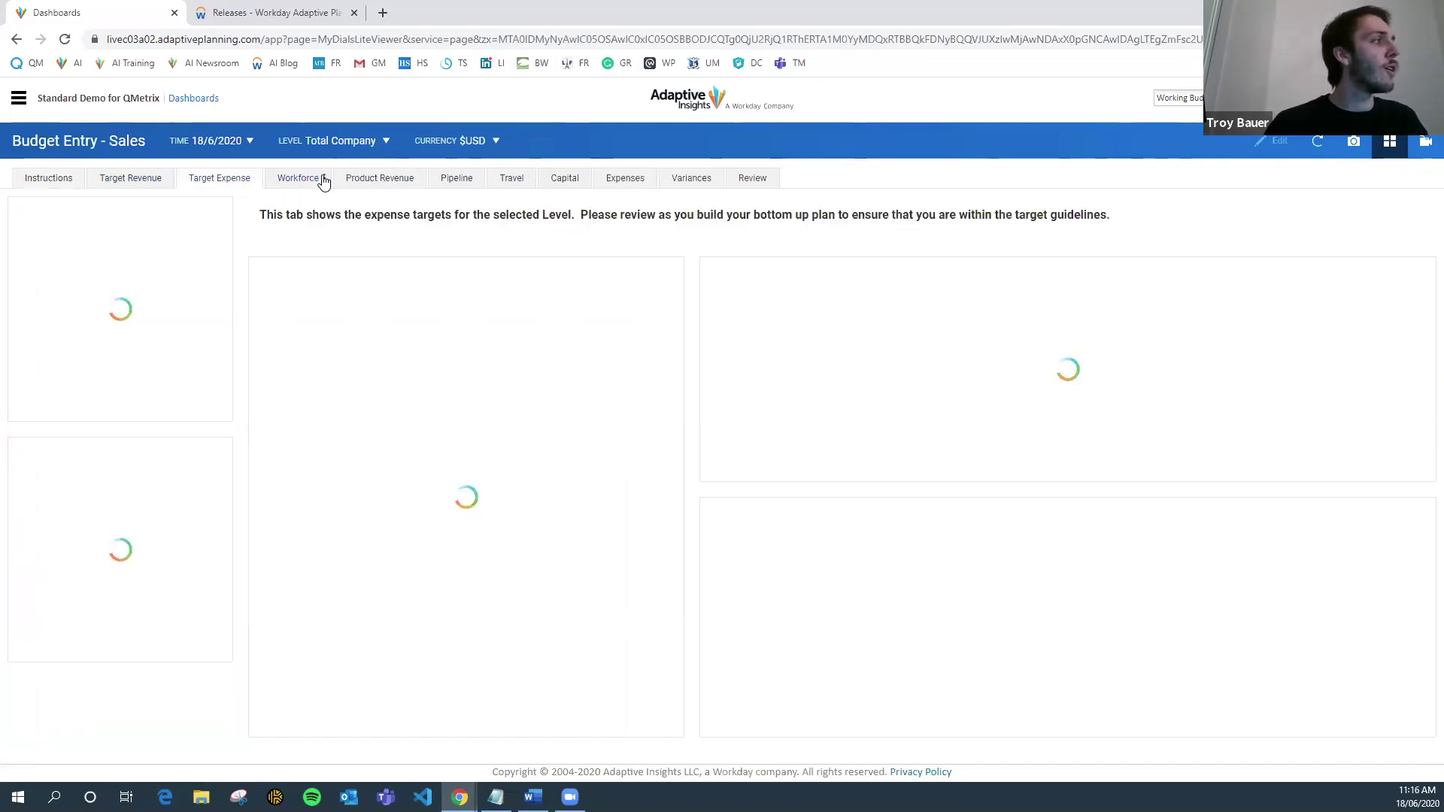
click(380, 178)
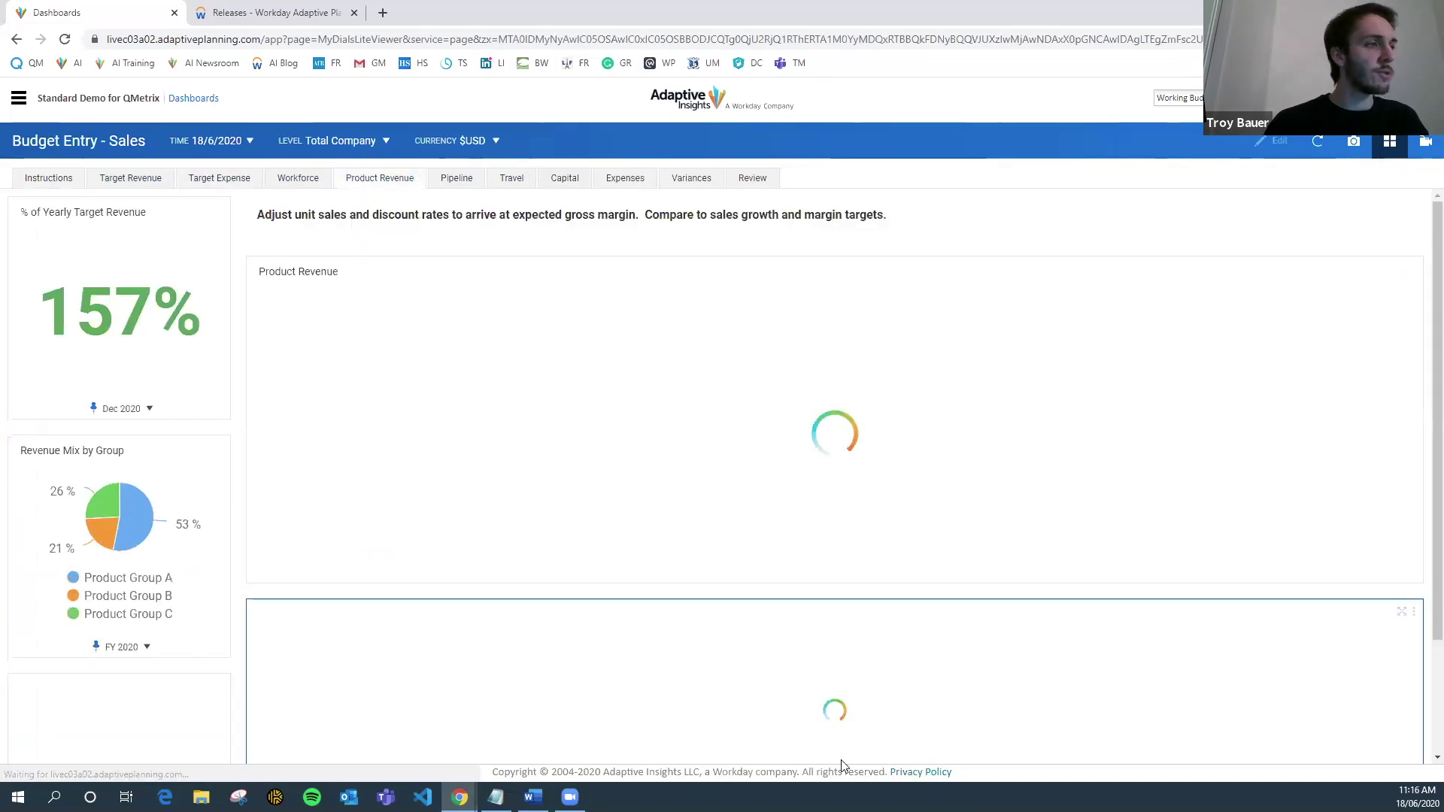
scroll(795, 671, down, 2)
scroll(827, 527, up, 2)
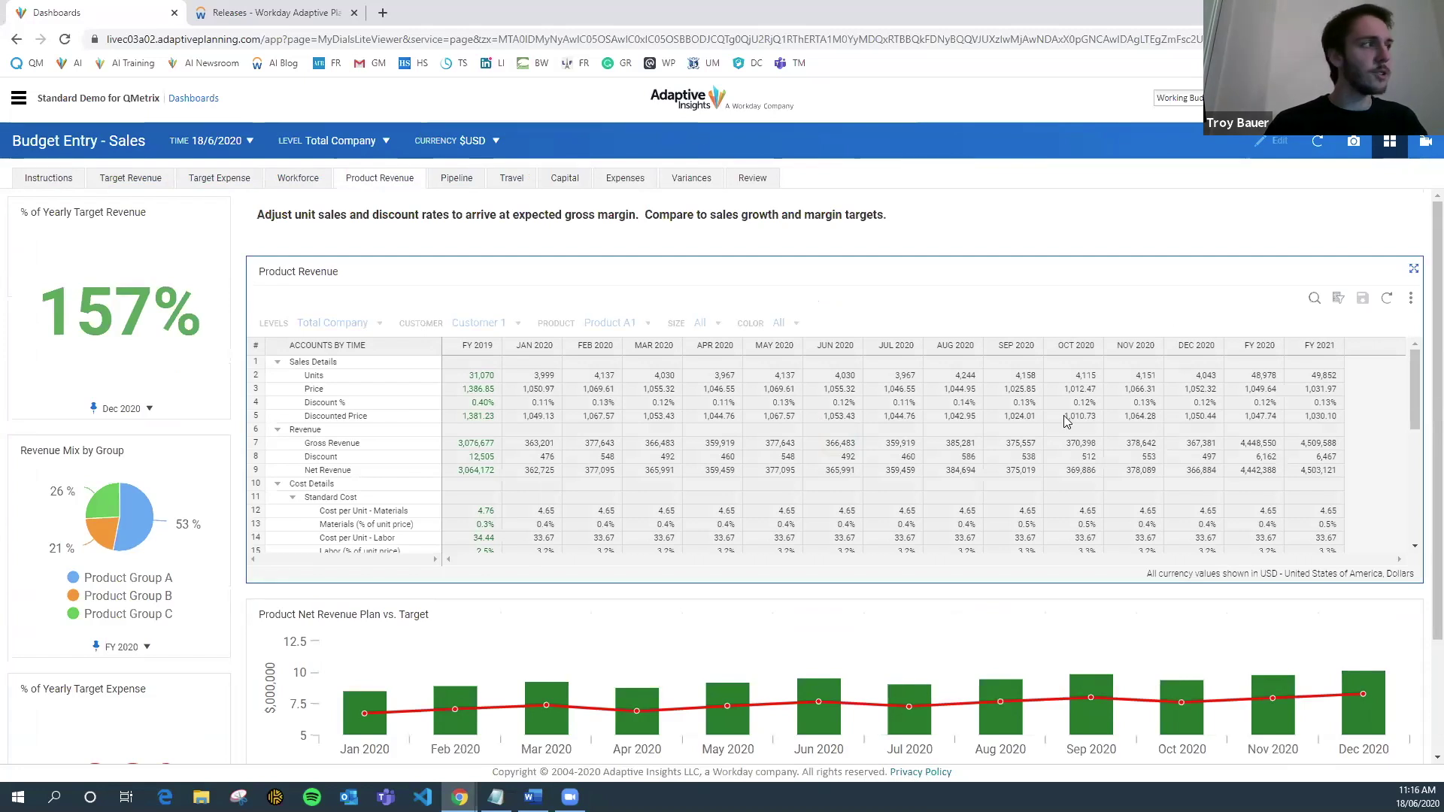
click(18, 100)
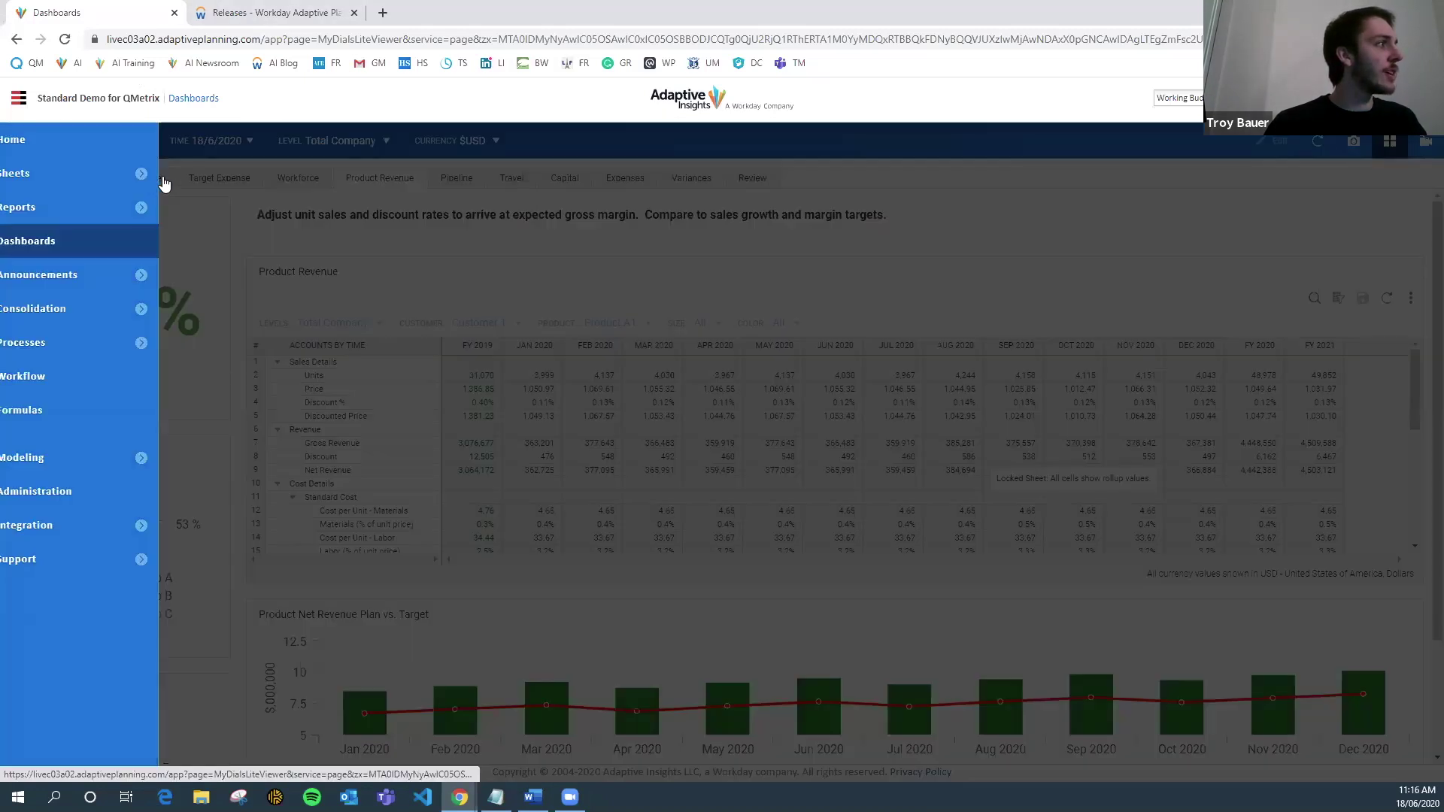
- Open the Product Revenue sheet in a new browser tab, then return to the dashboard tab
mouse_move(165, 182)
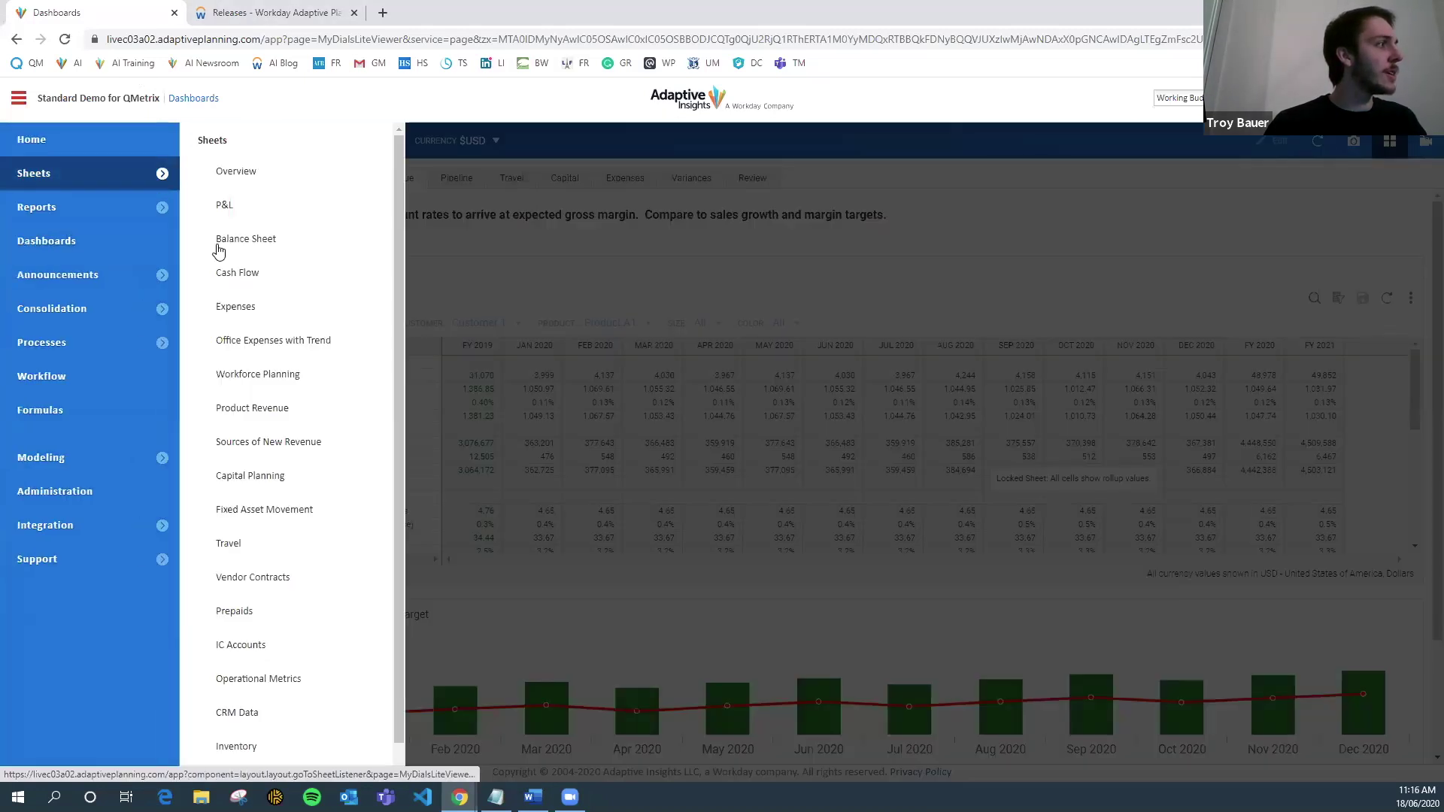
right_click(280, 409)
click(308, 418)
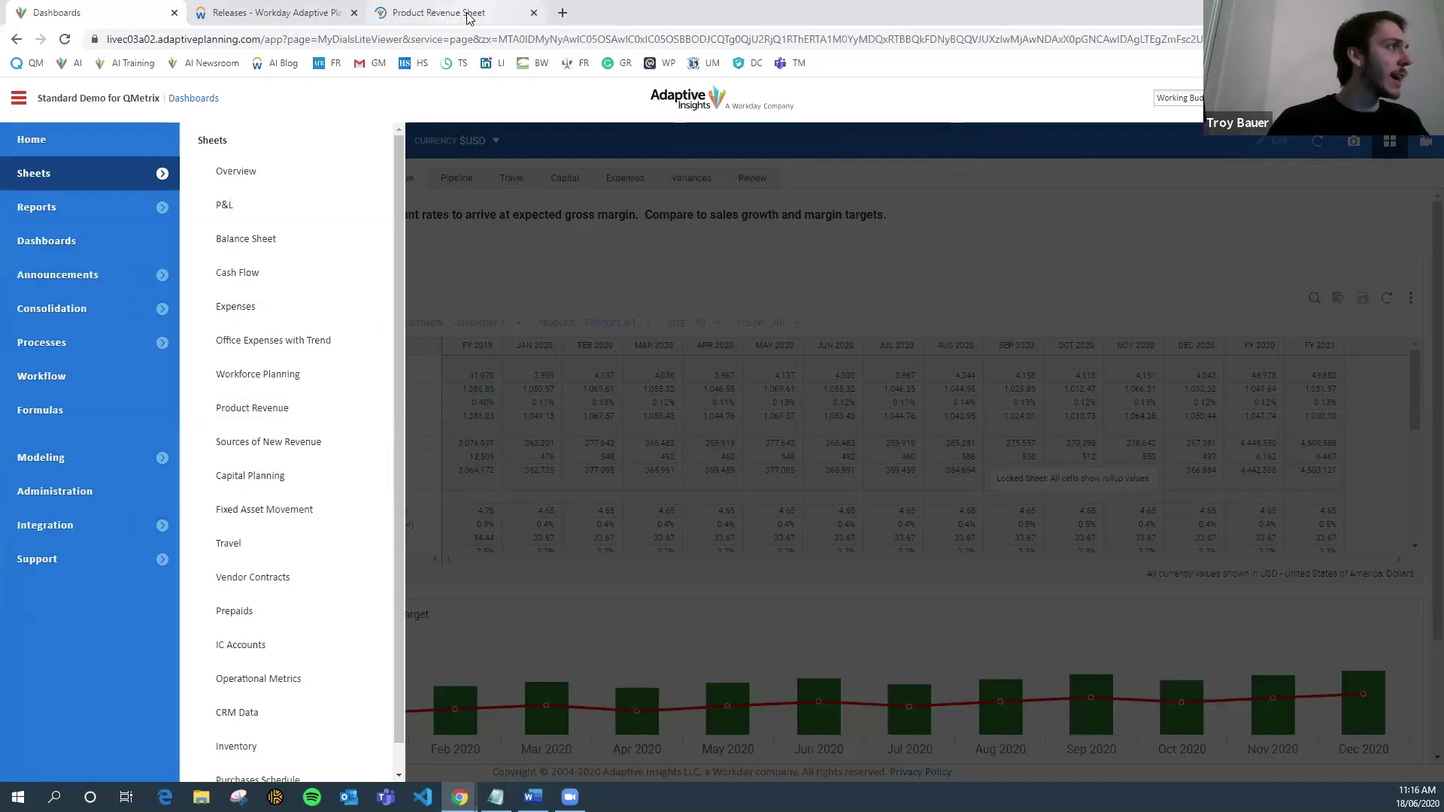
click(467, 16)
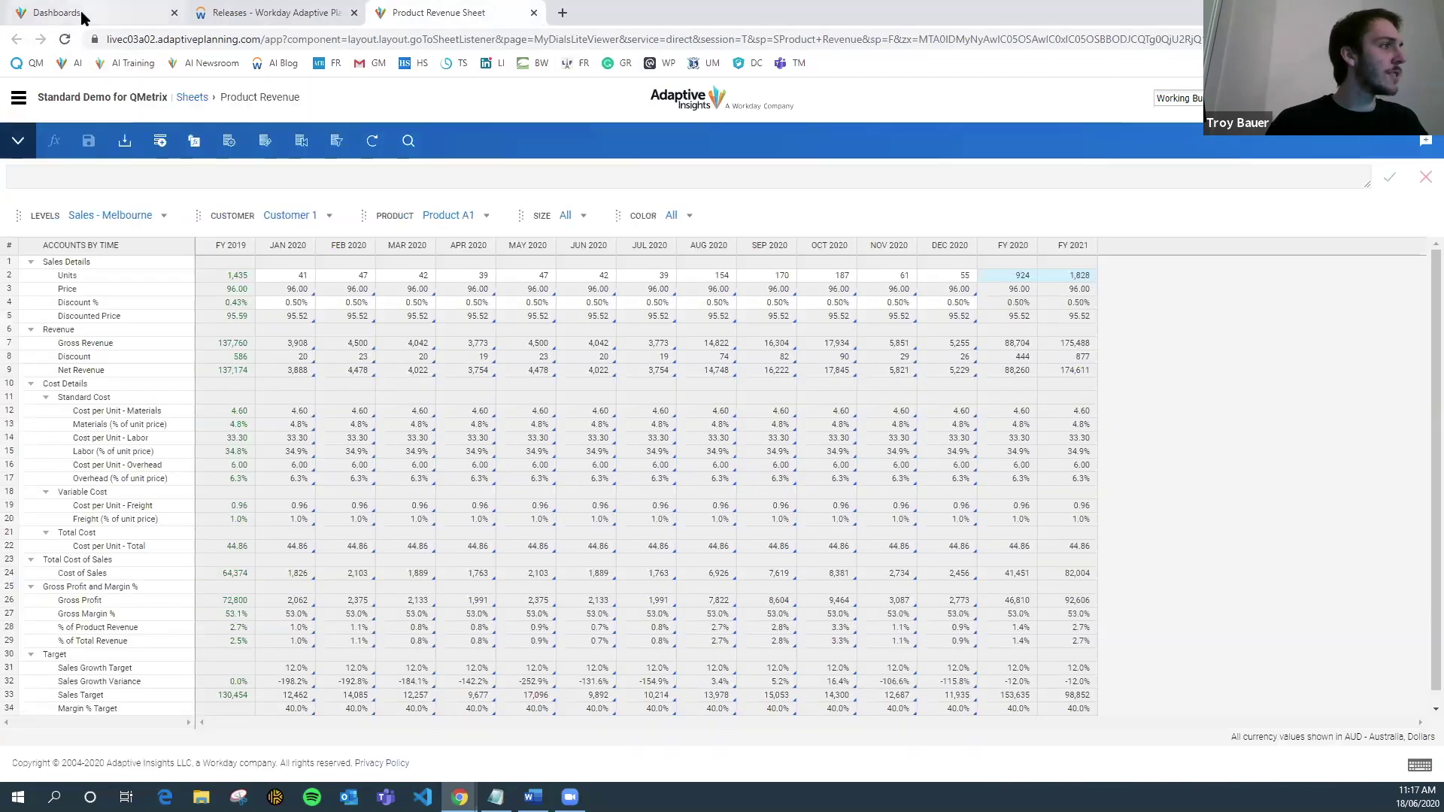
key(ctrl+1)
click(688, 395)
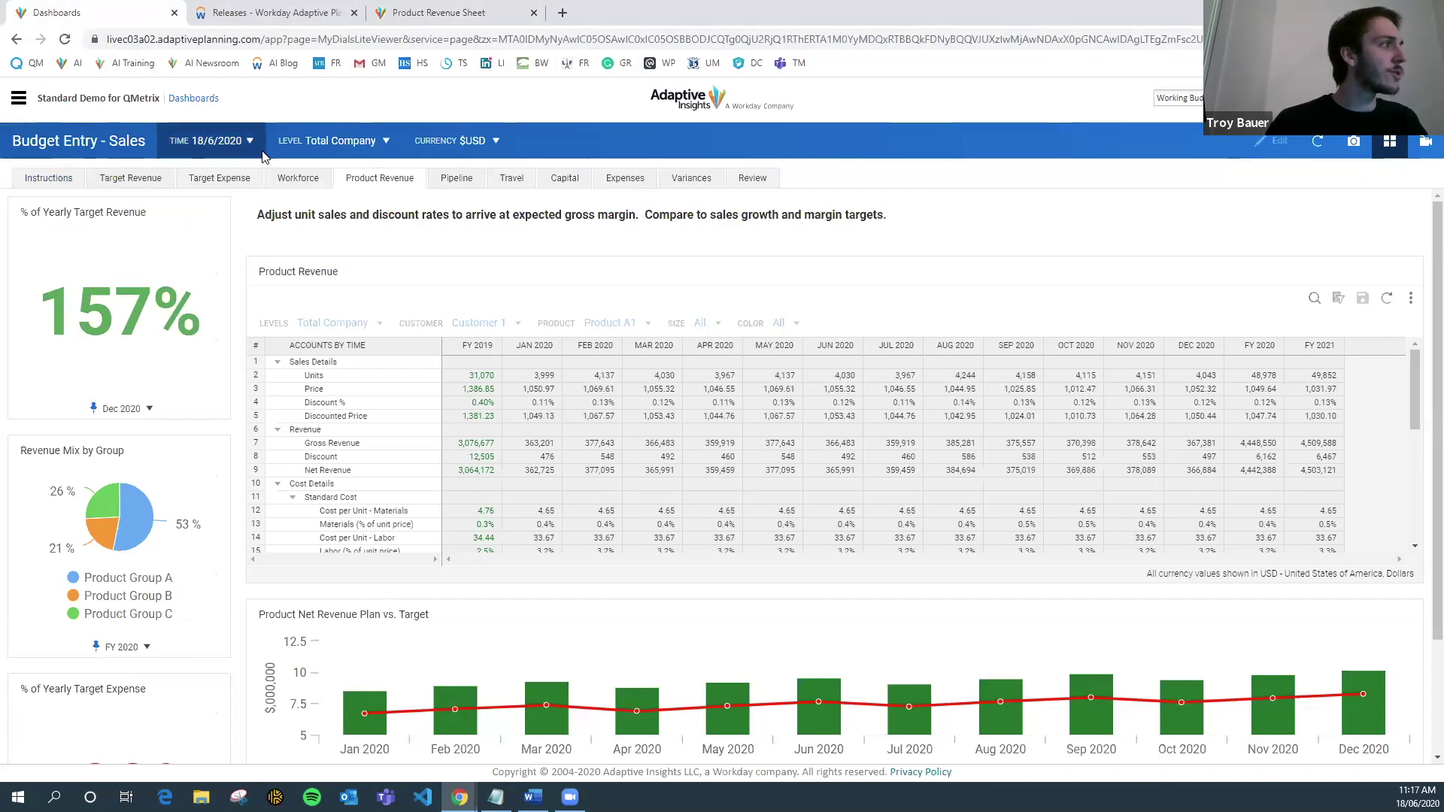
- Switch the dashboard's LEVEL to Sales - Melbourne by searching for 'melb'
click(361, 149)
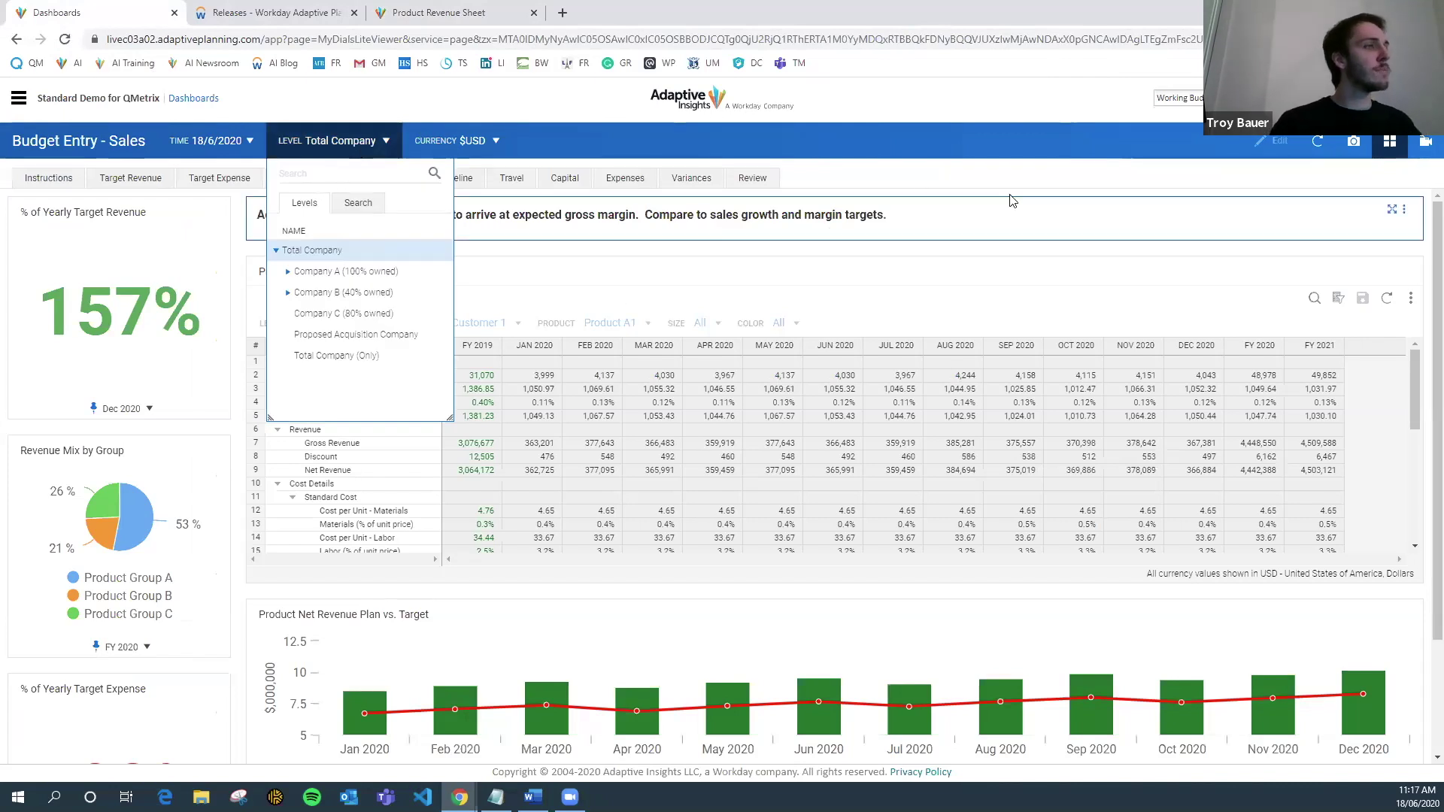
click(353, 137)
click(354, 137)
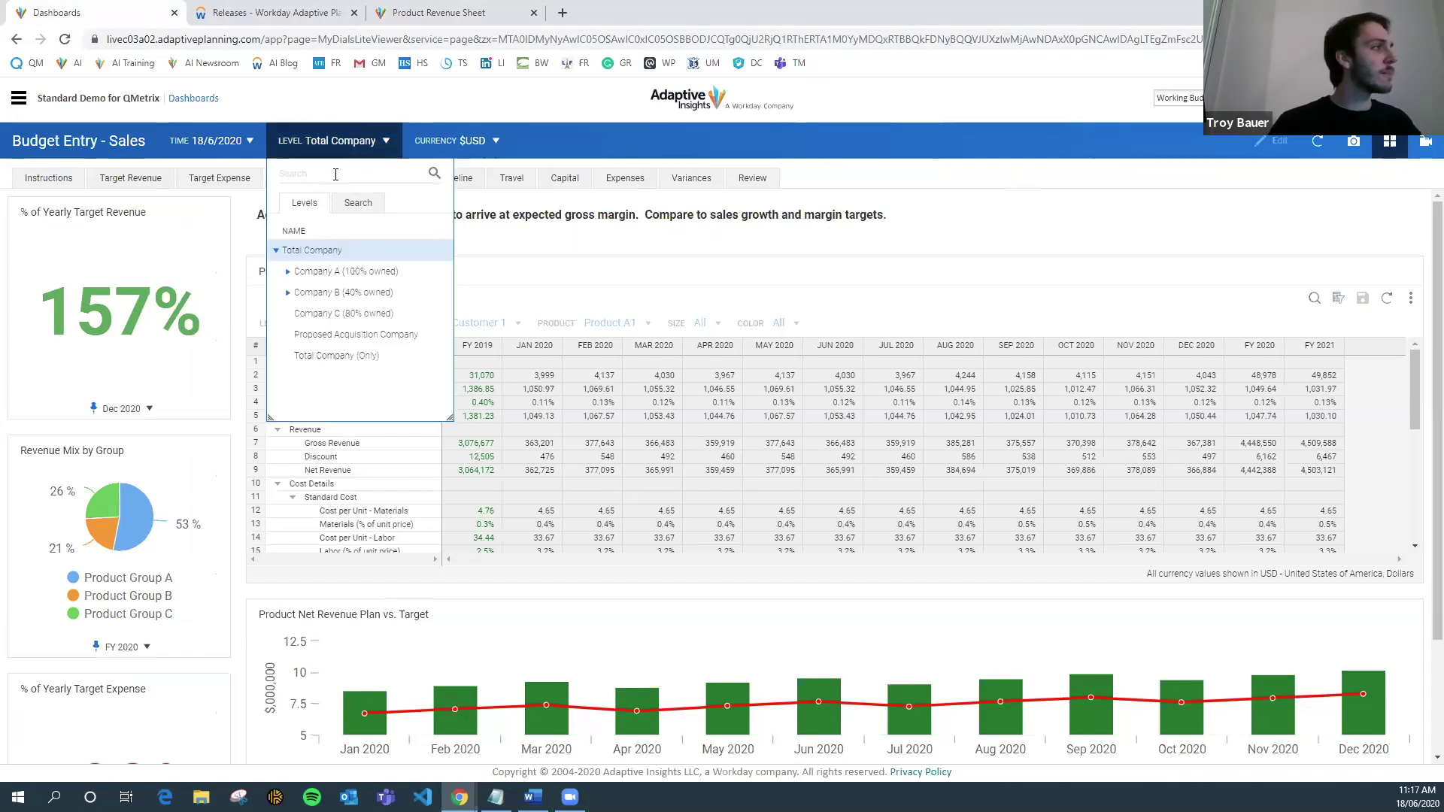
text(melb)
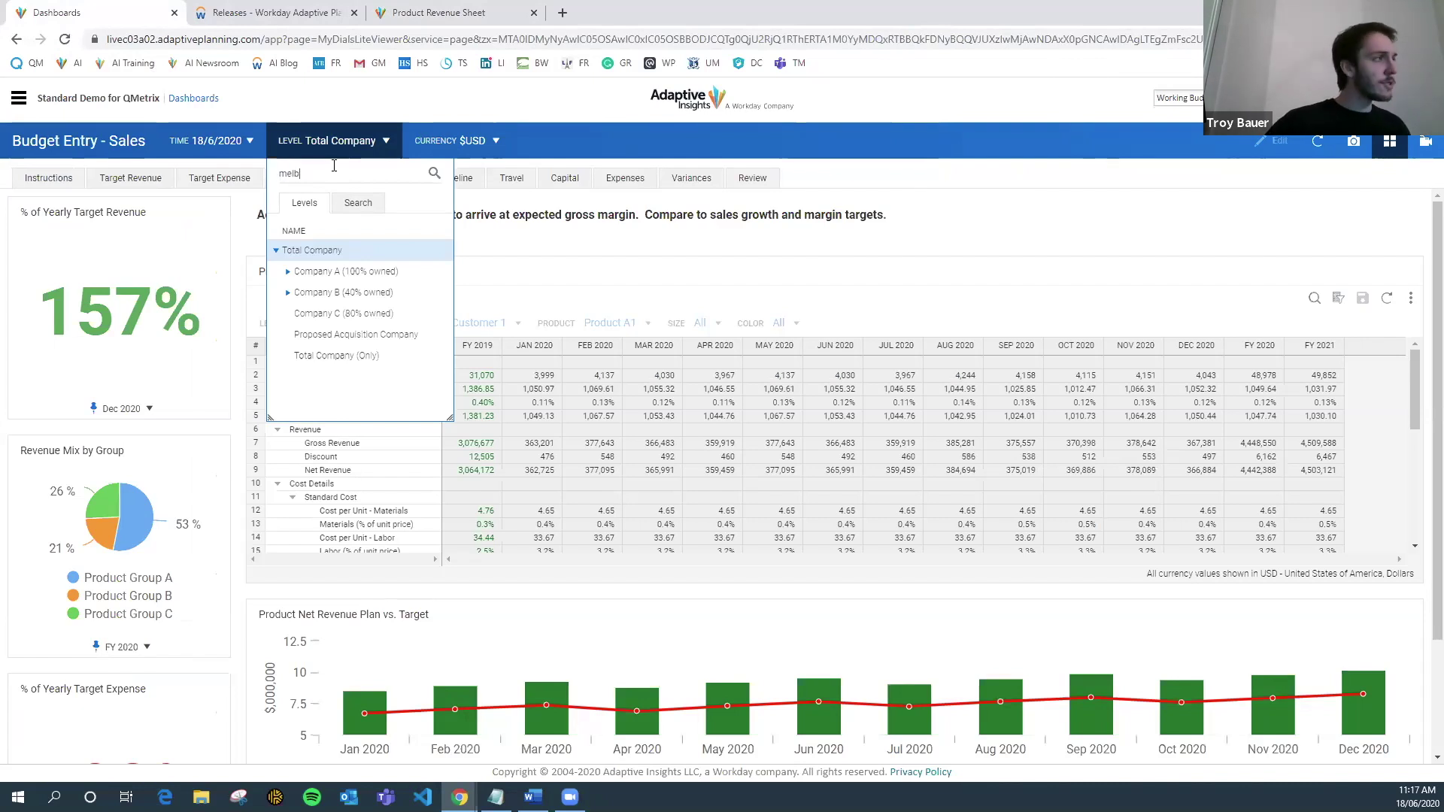
key(Return)
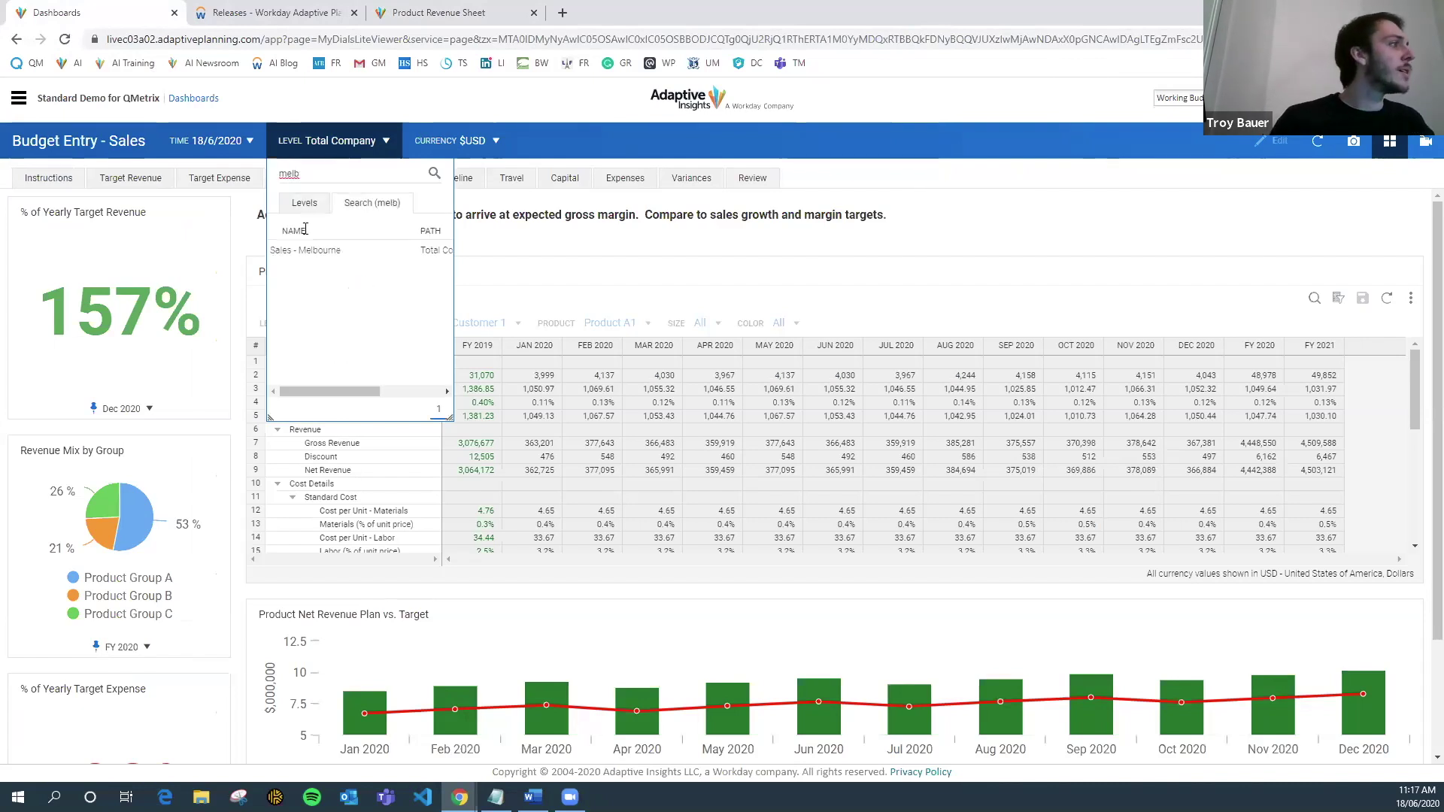
key(Return)
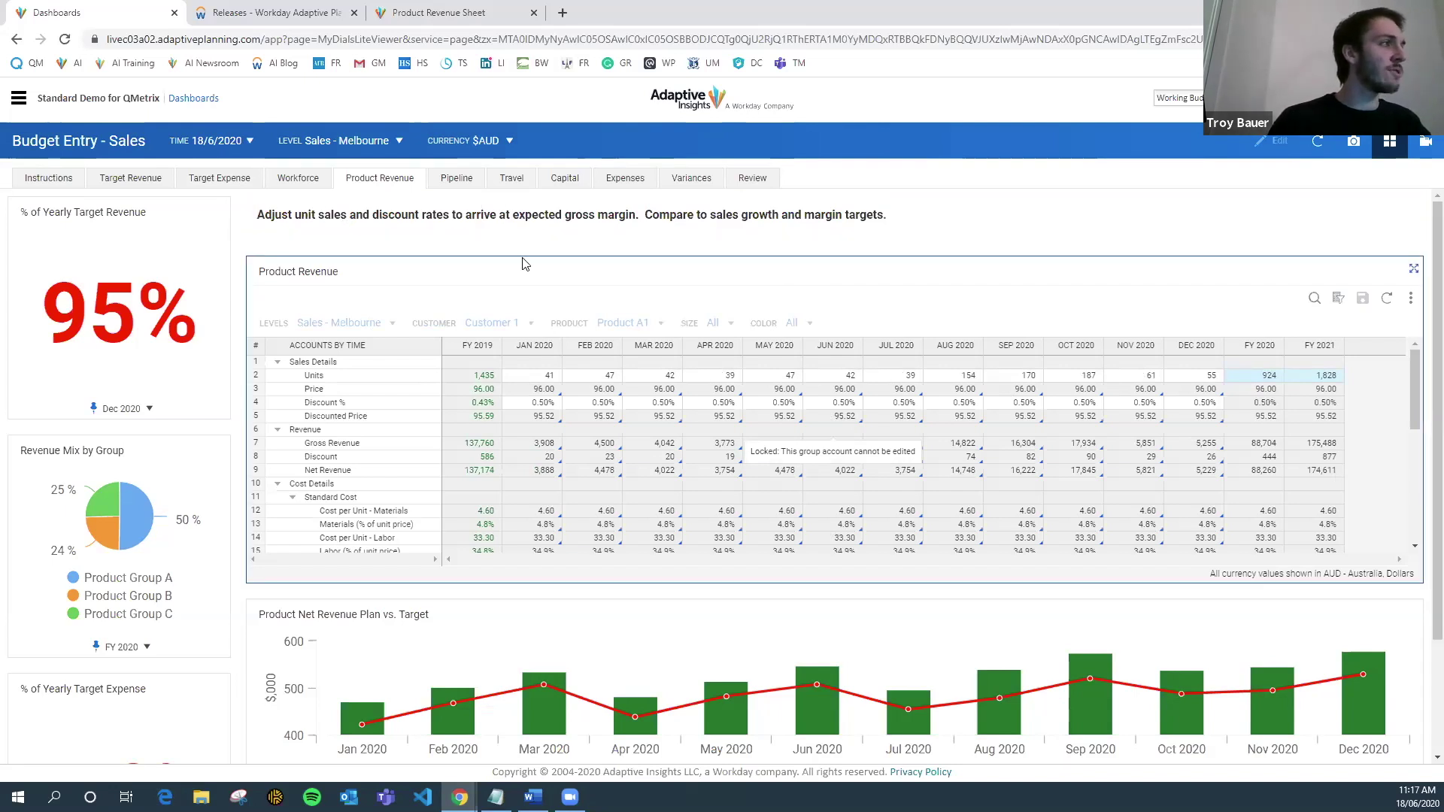
- In the grid's Change Dimensions settings, set rows to Product with Customer nested beneath
scroll(654, 485, down, 6)
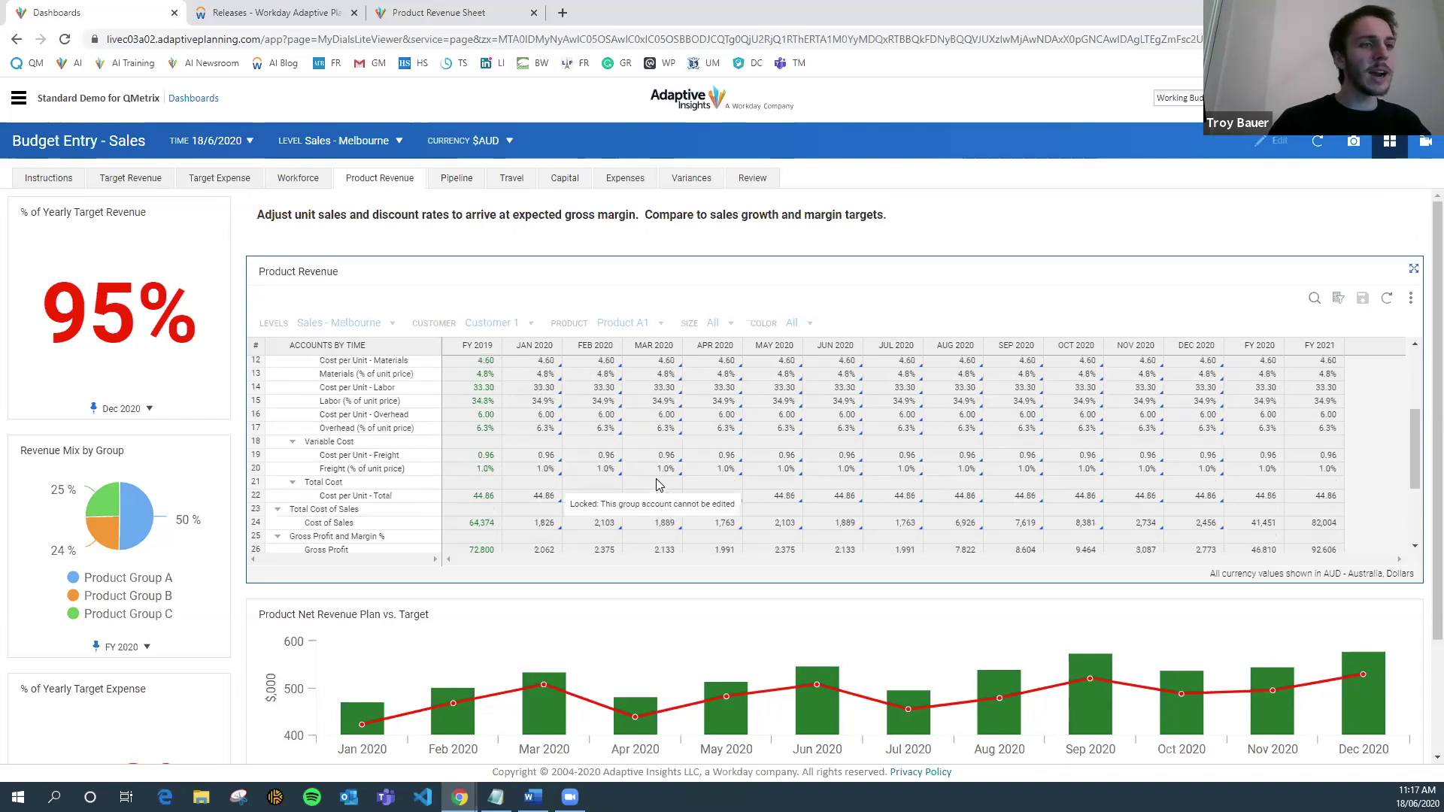
scroll(672, 474, up, 6)
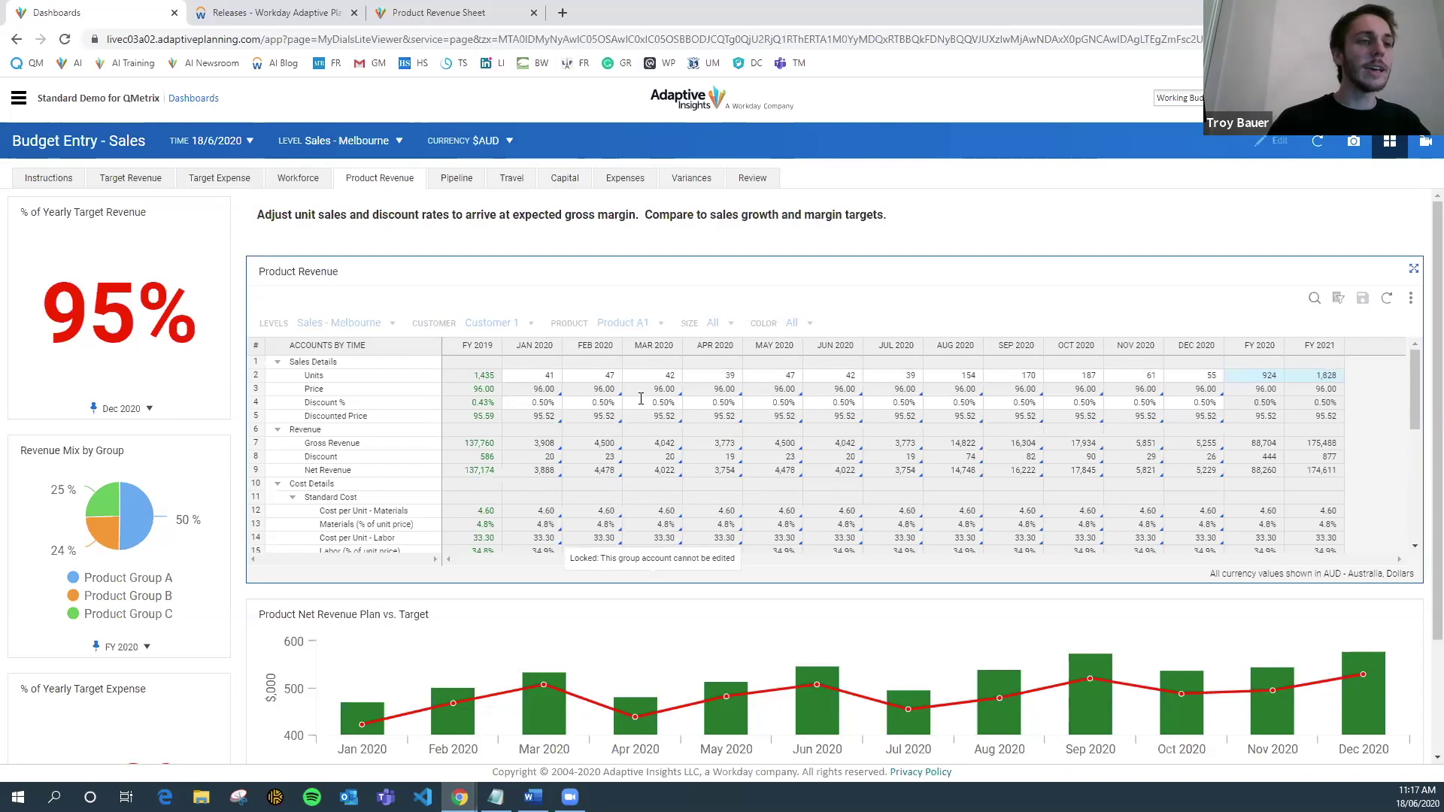
click(1411, 303)
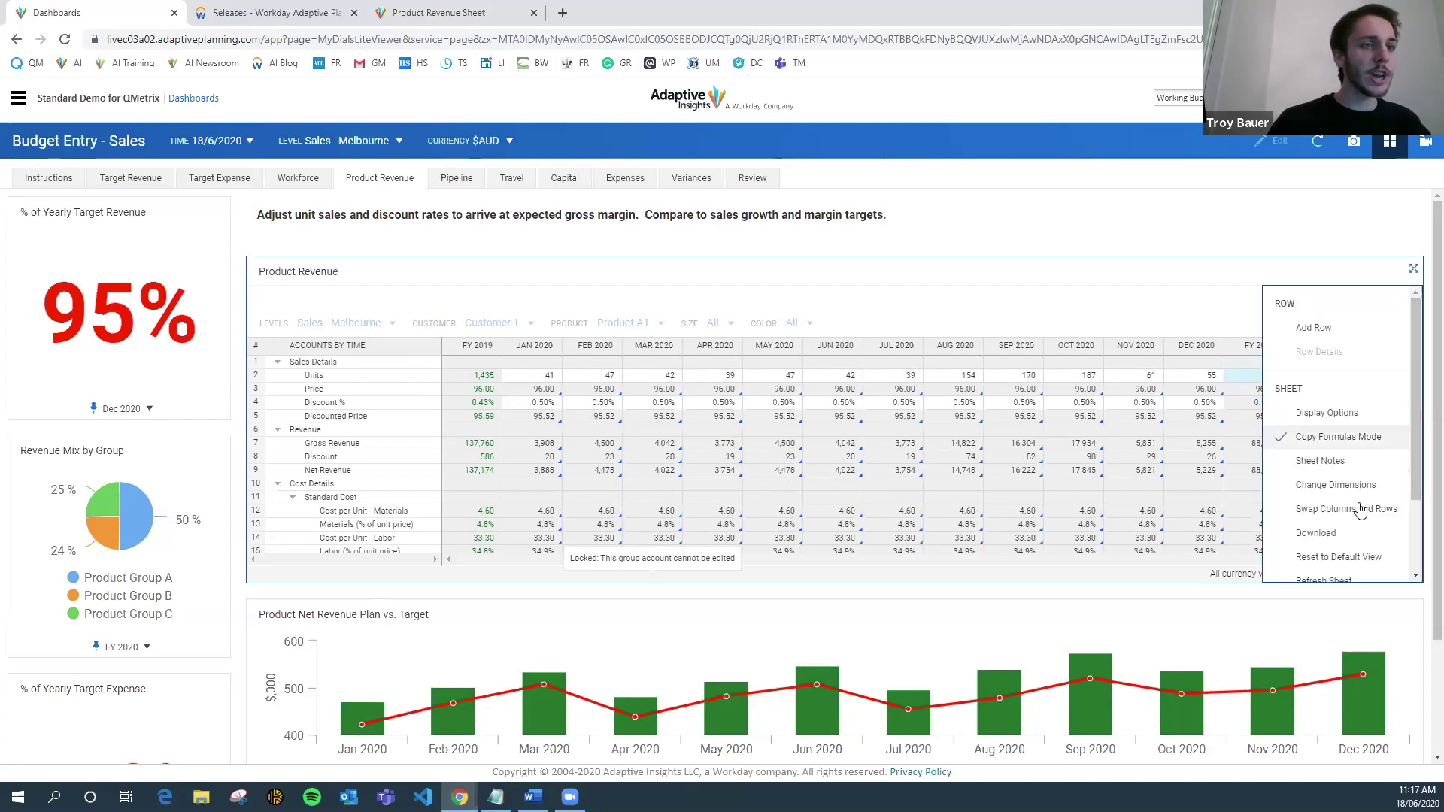
click(919, 337)
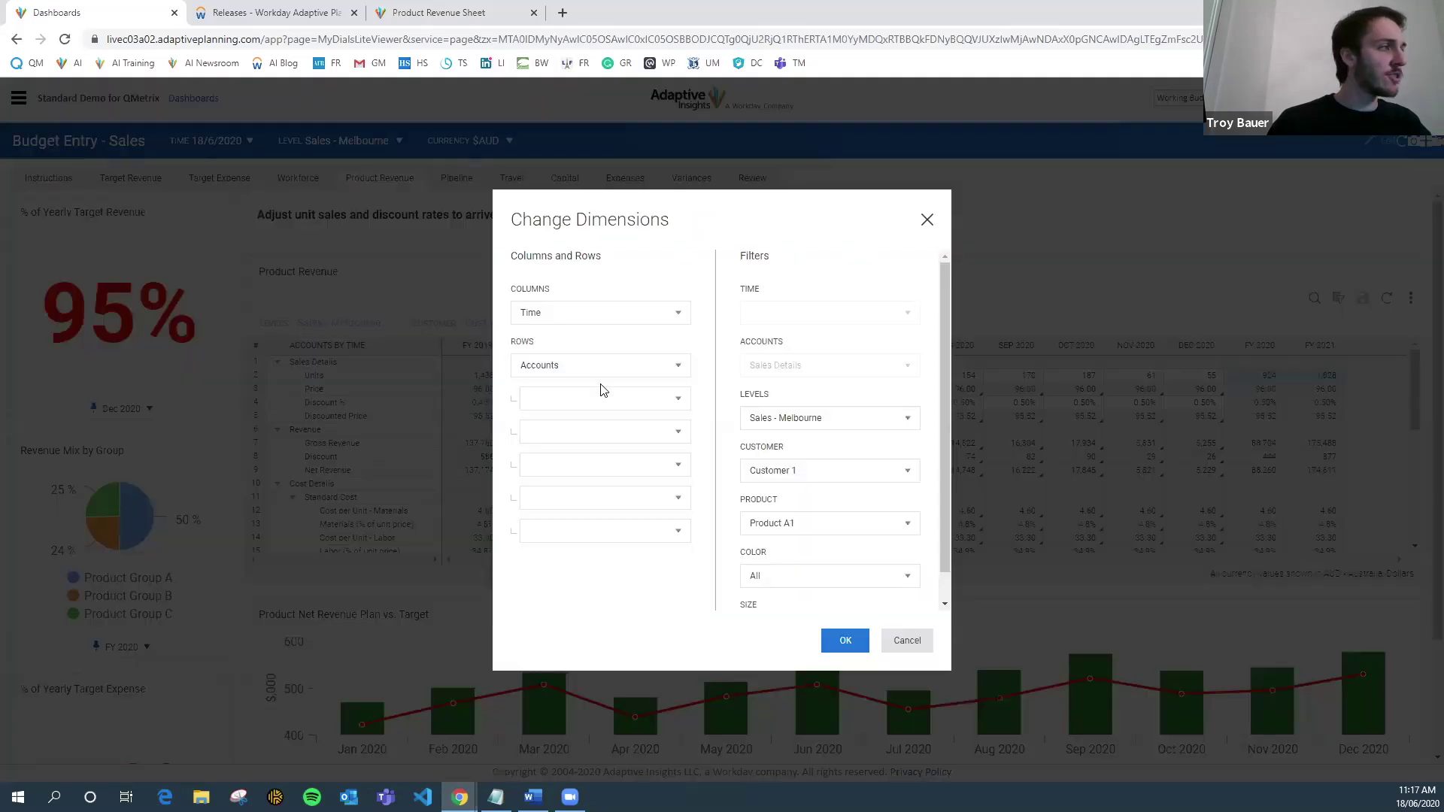
click(595, 369)
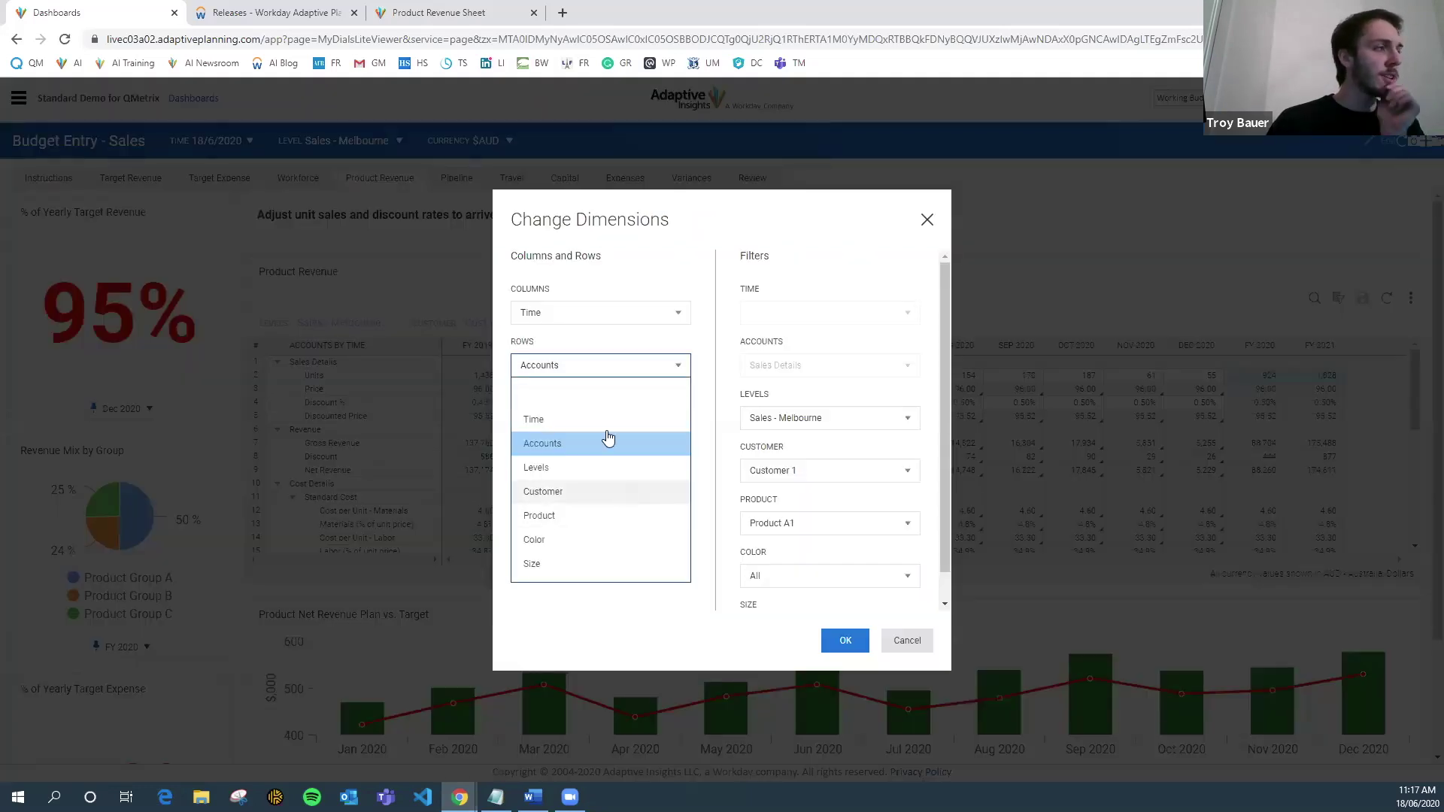
click(606, 489)
click(606, 371)
click(609, 512)
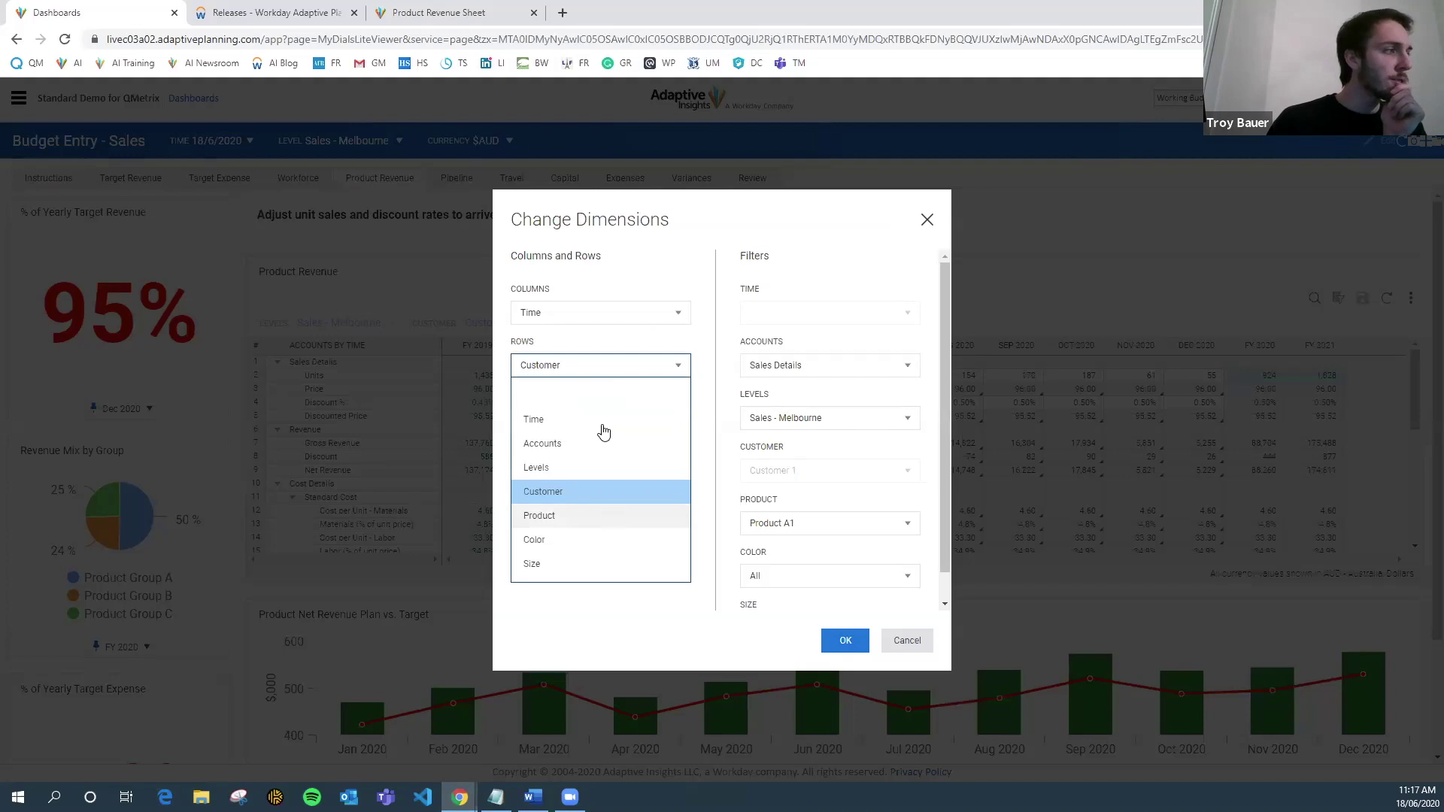
click(606, 413)
click(622, 520)
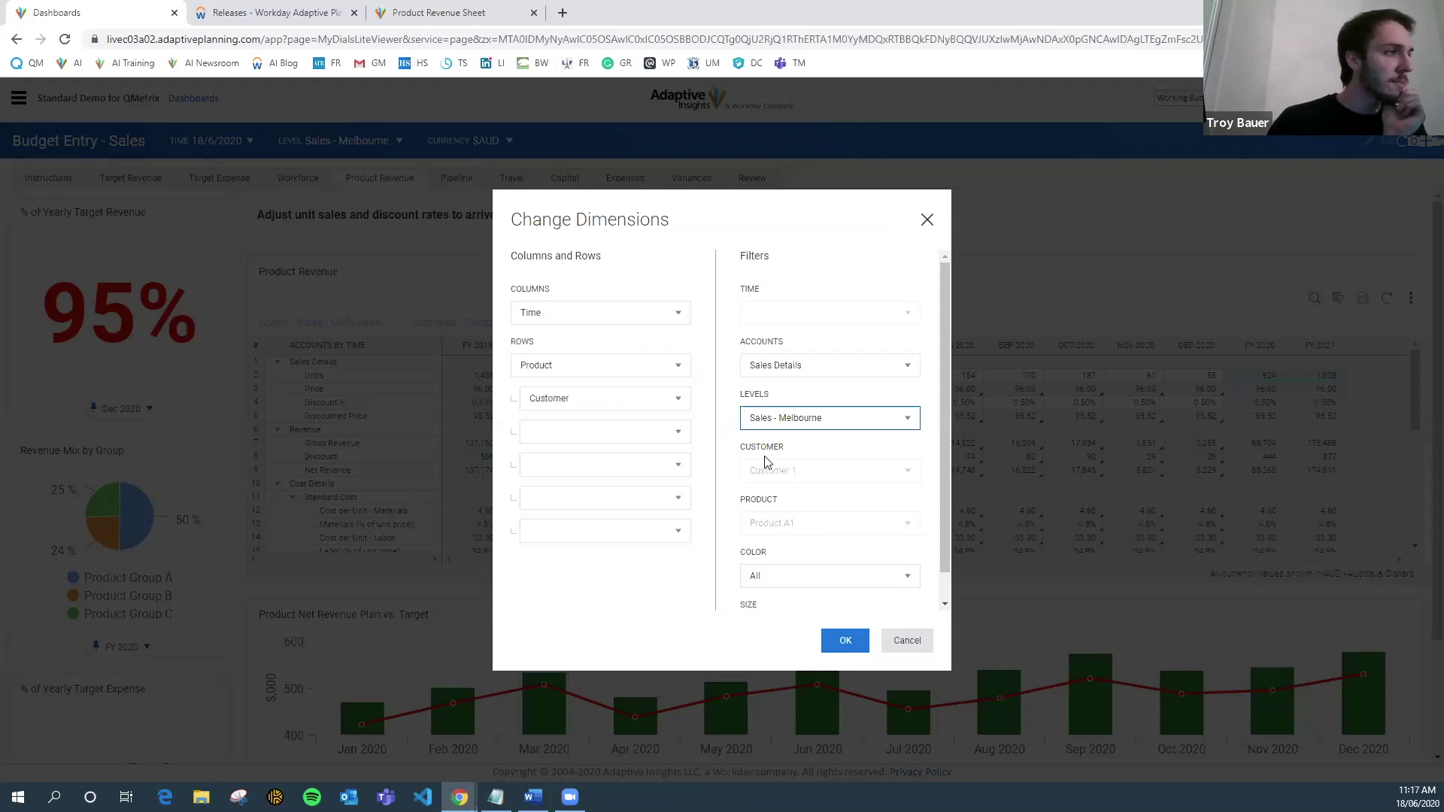
- Filter the grid's Accounts to Units under Sales Details and apply the new layout
click(778, 367)
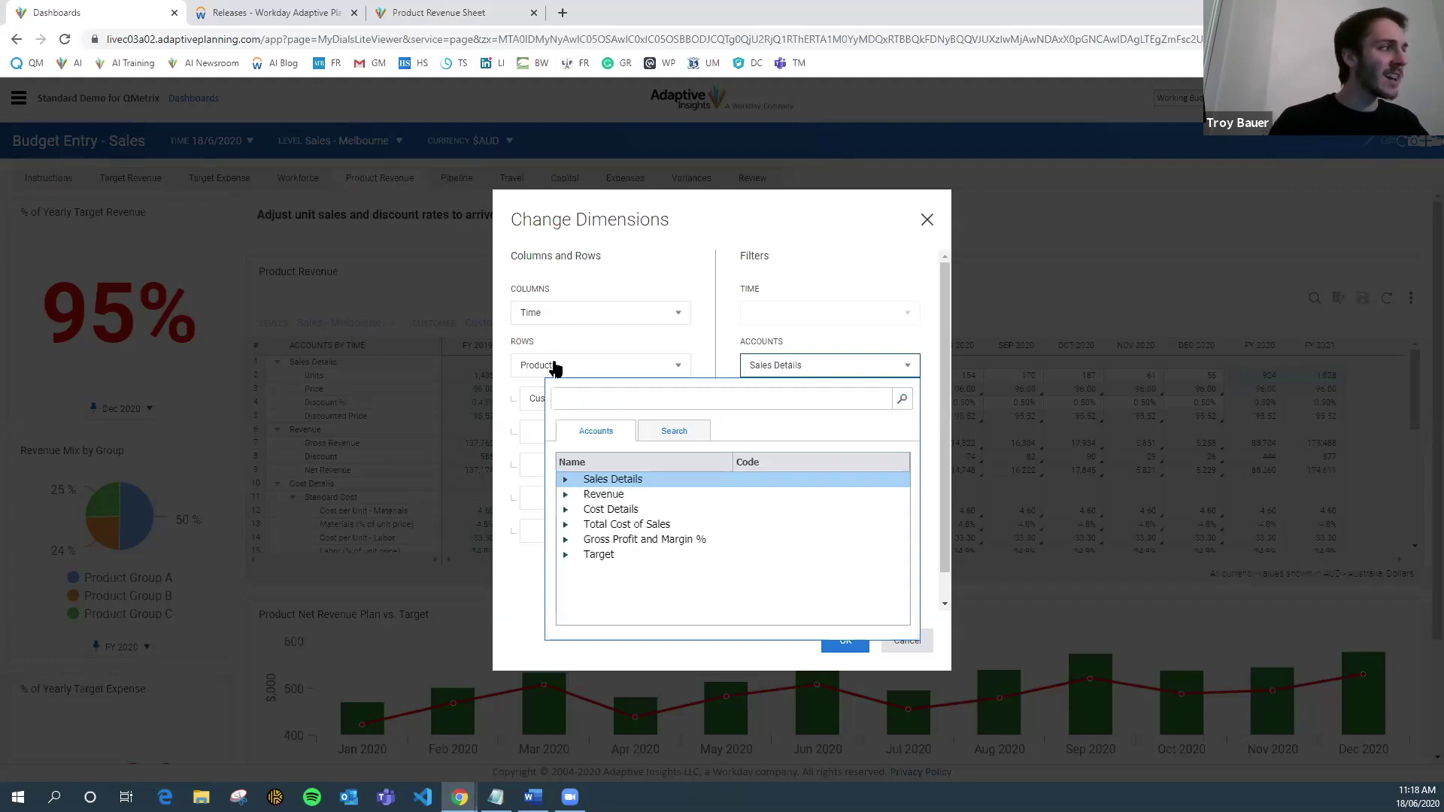
double_click(613, 480)
click(628, 494)
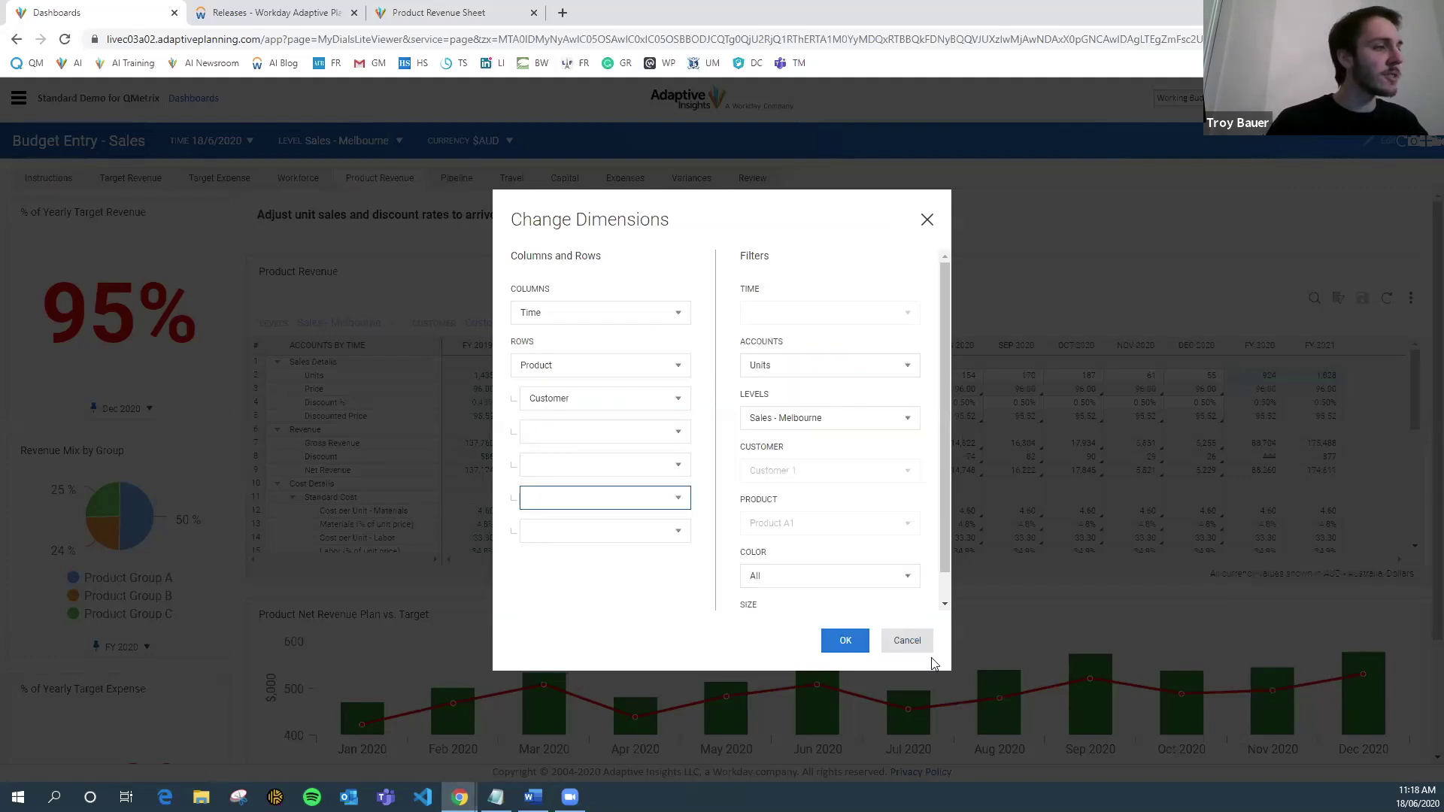
click(844, 641)
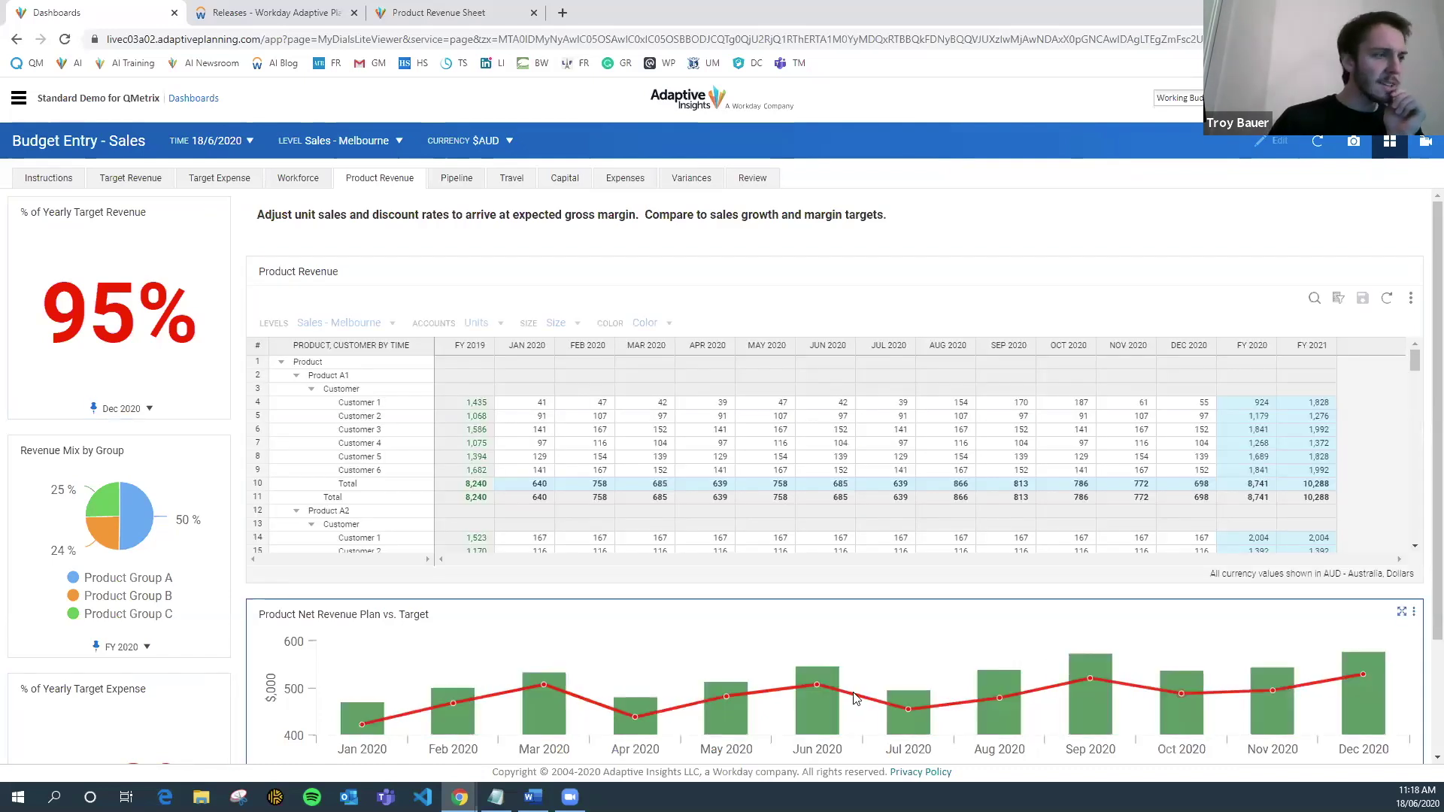
- Raise Product A1's Customers 1–6 Jan–Dec 2020 values individually by 30 percent and save
mouse_move(98, 268)
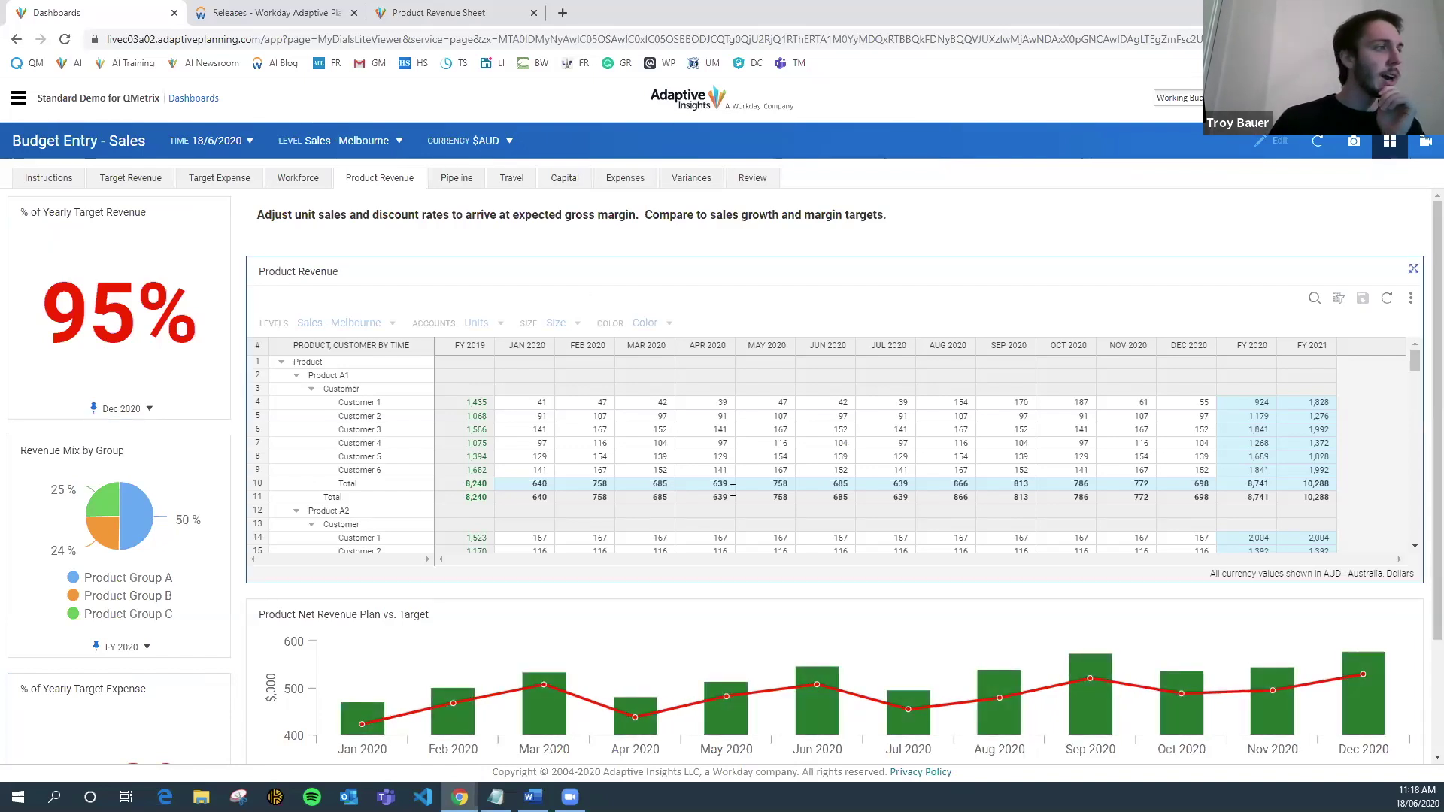
scroll(767, 443, down, 2)
scroll(760, 463, down, 1)
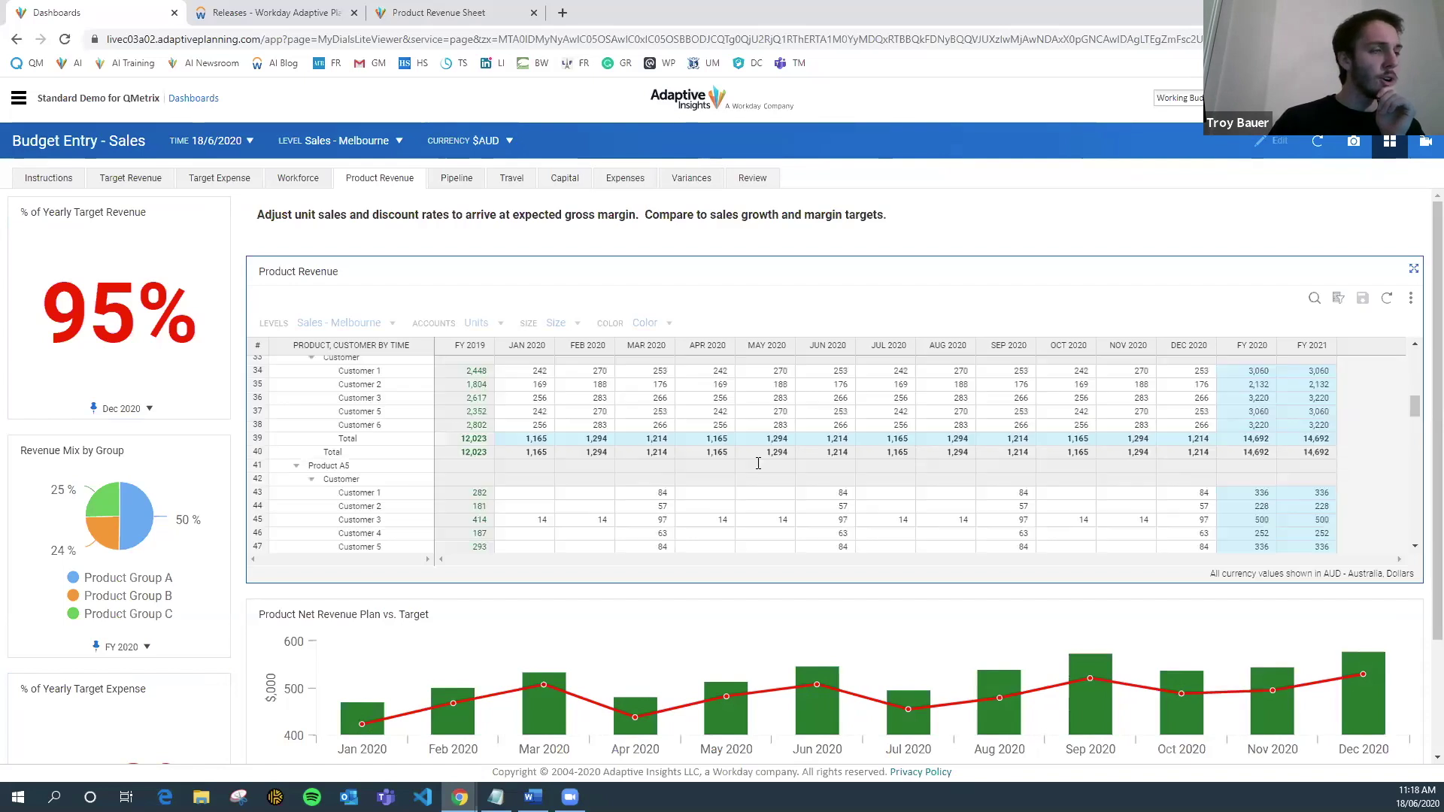
scroll(761, 462, up, 2)
scroll(760, 464, up, 2)
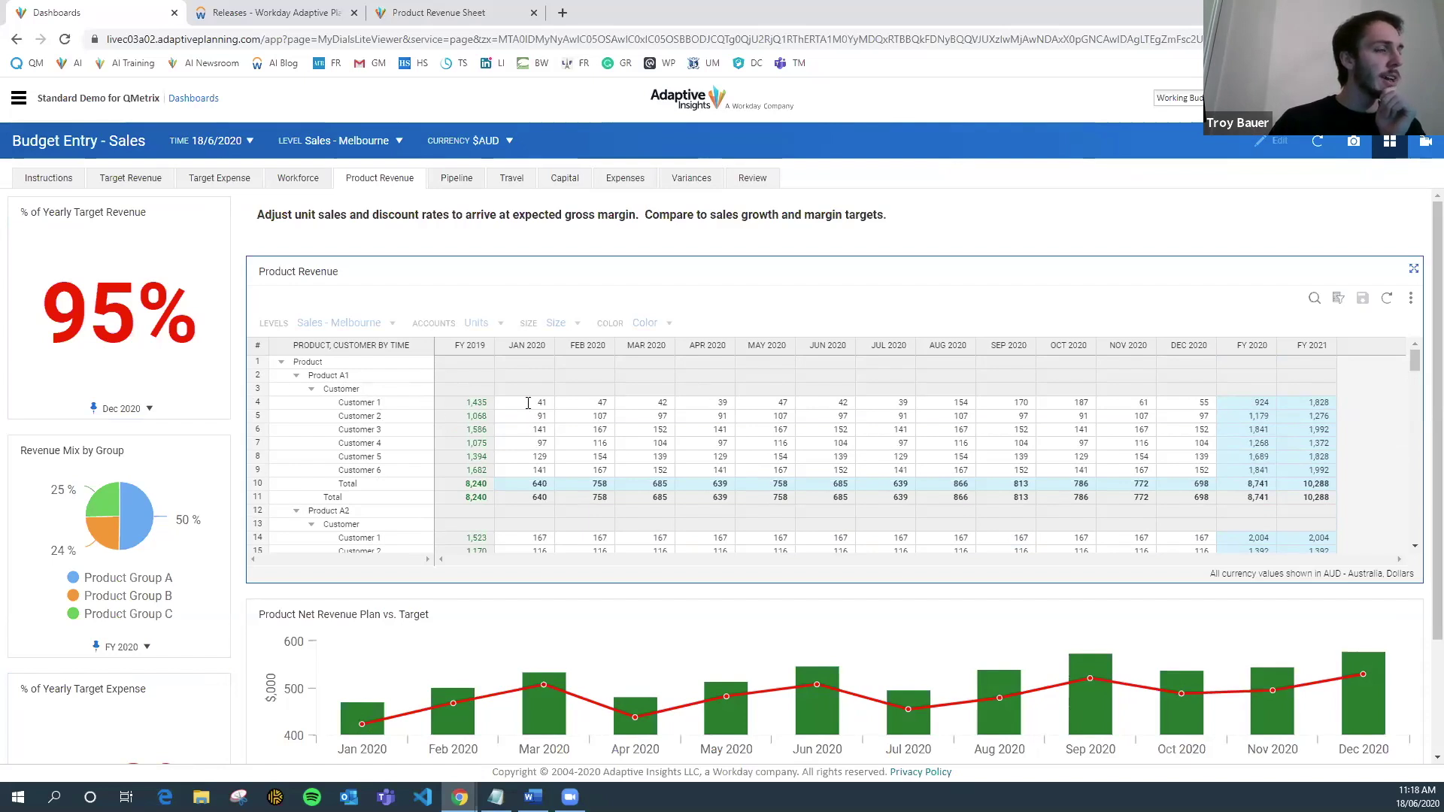
drag(527, 402, 1179, 471)
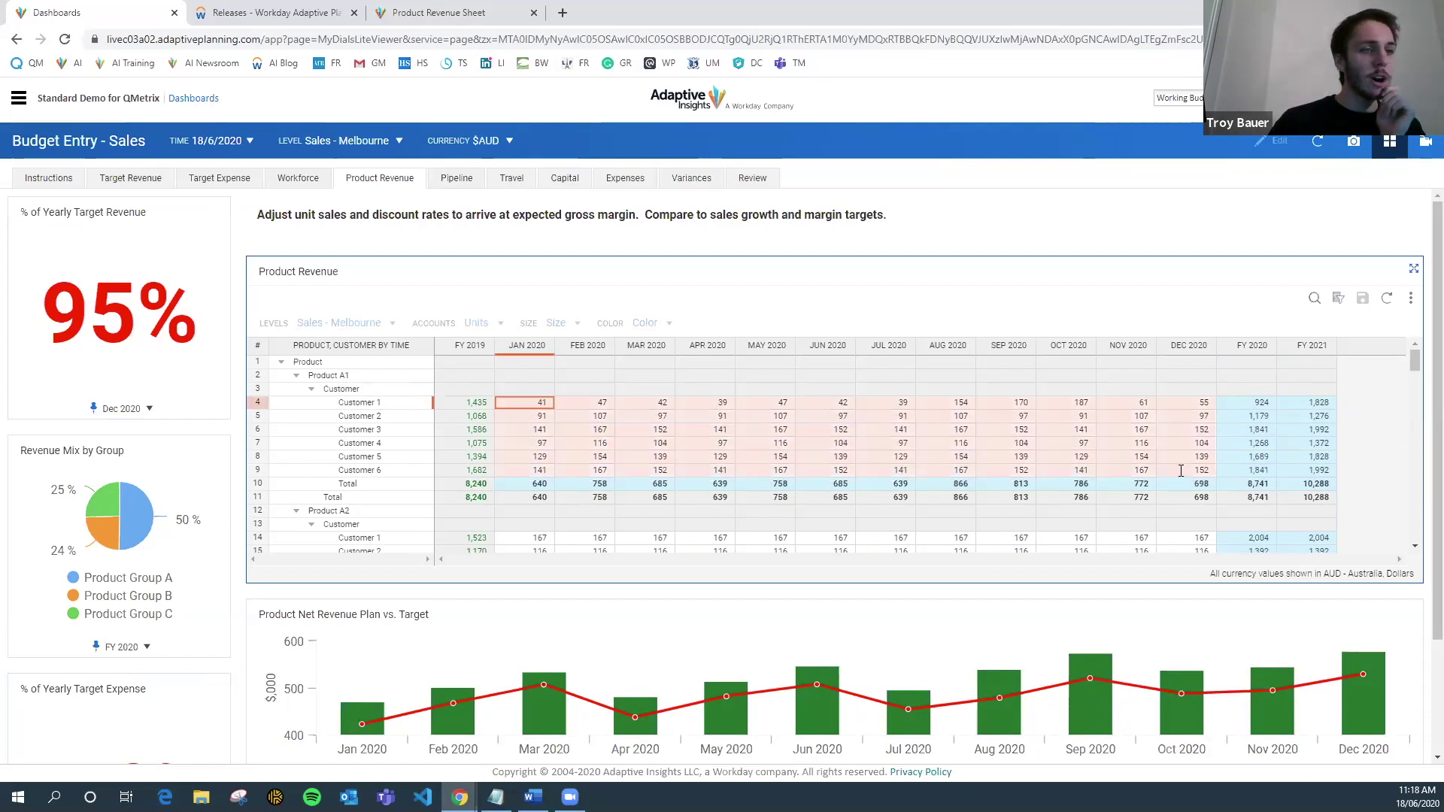
right_click(930, 426)
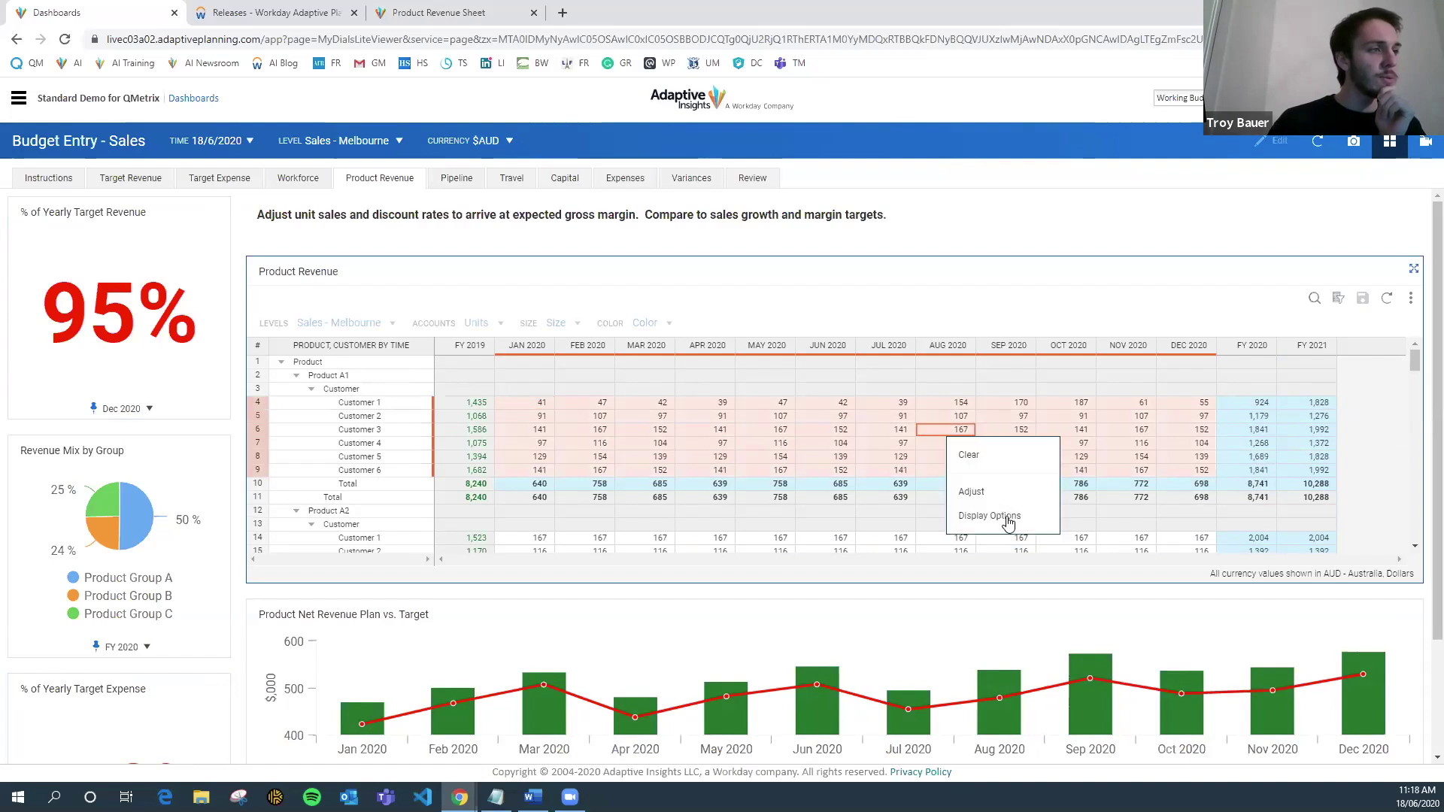
click(993, 492)
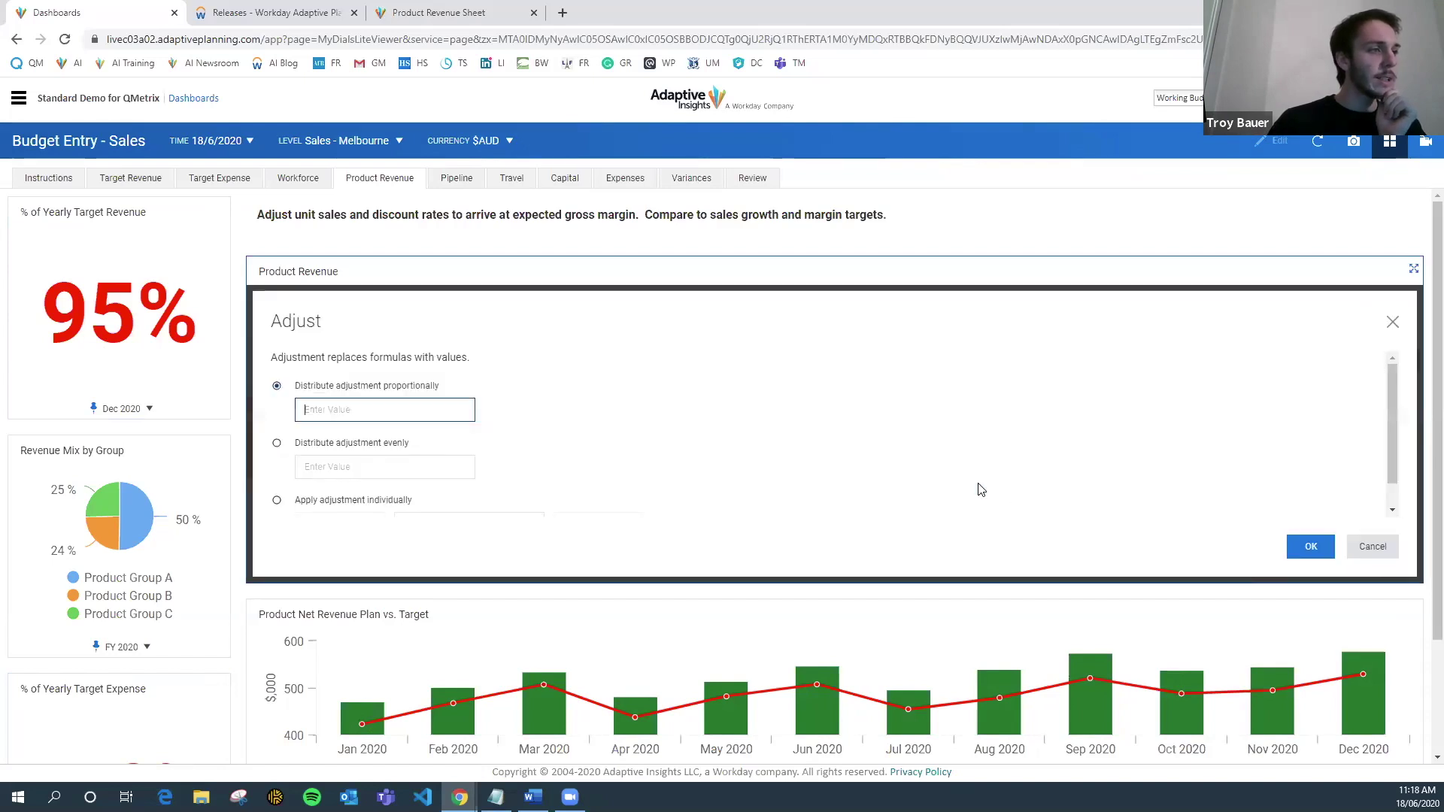
click(276, 500)
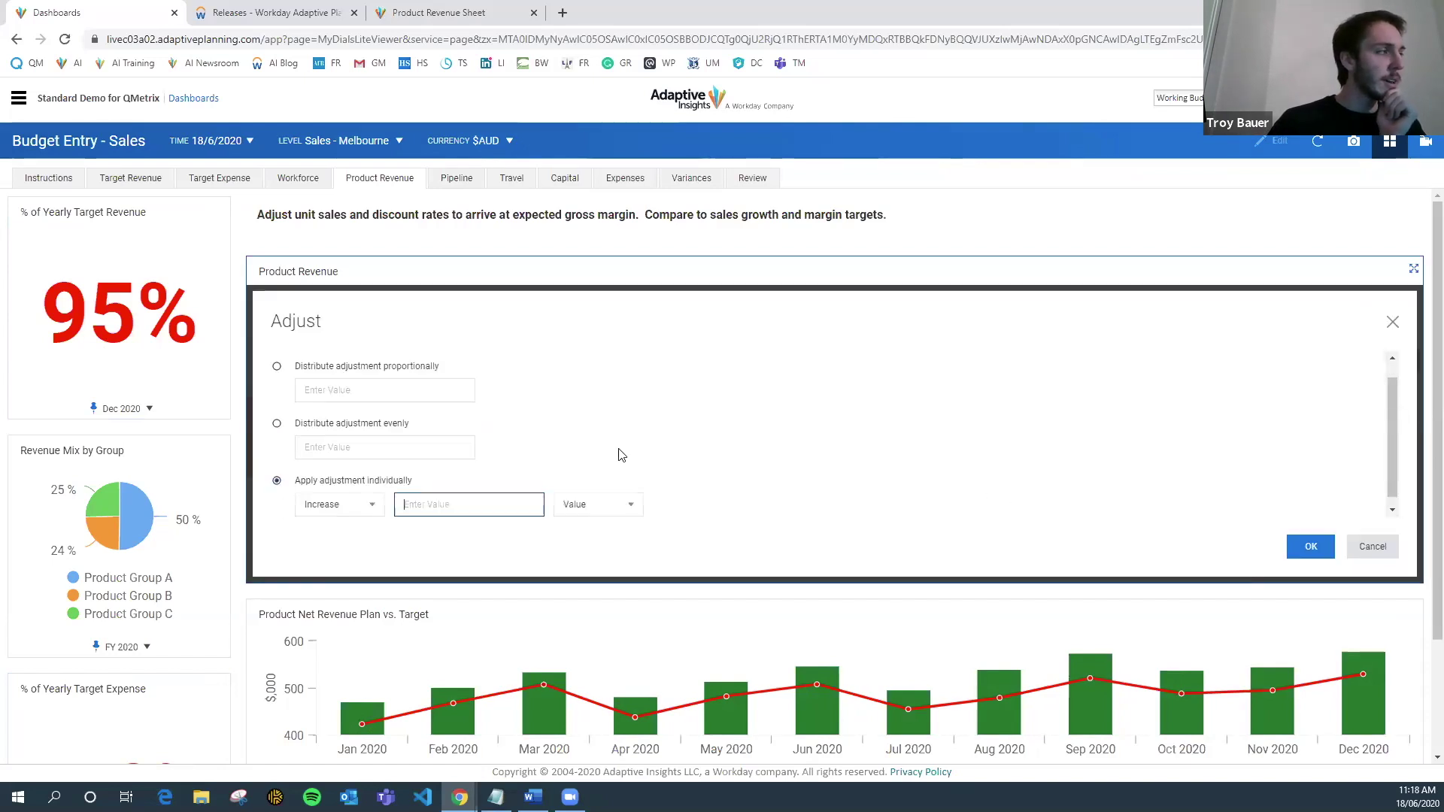
click(617, 501)
key(Down)
key(Return)
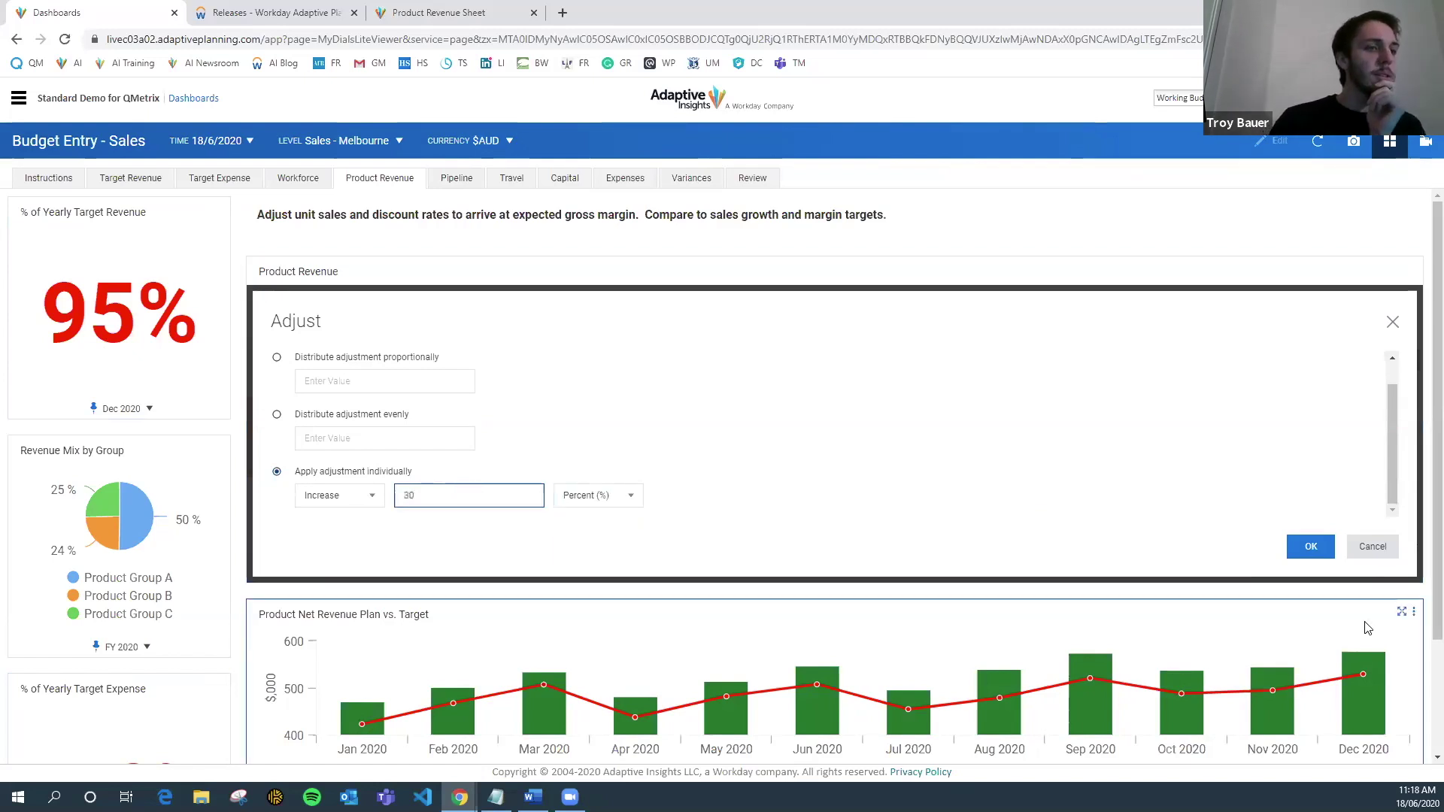
click(1311, 547)
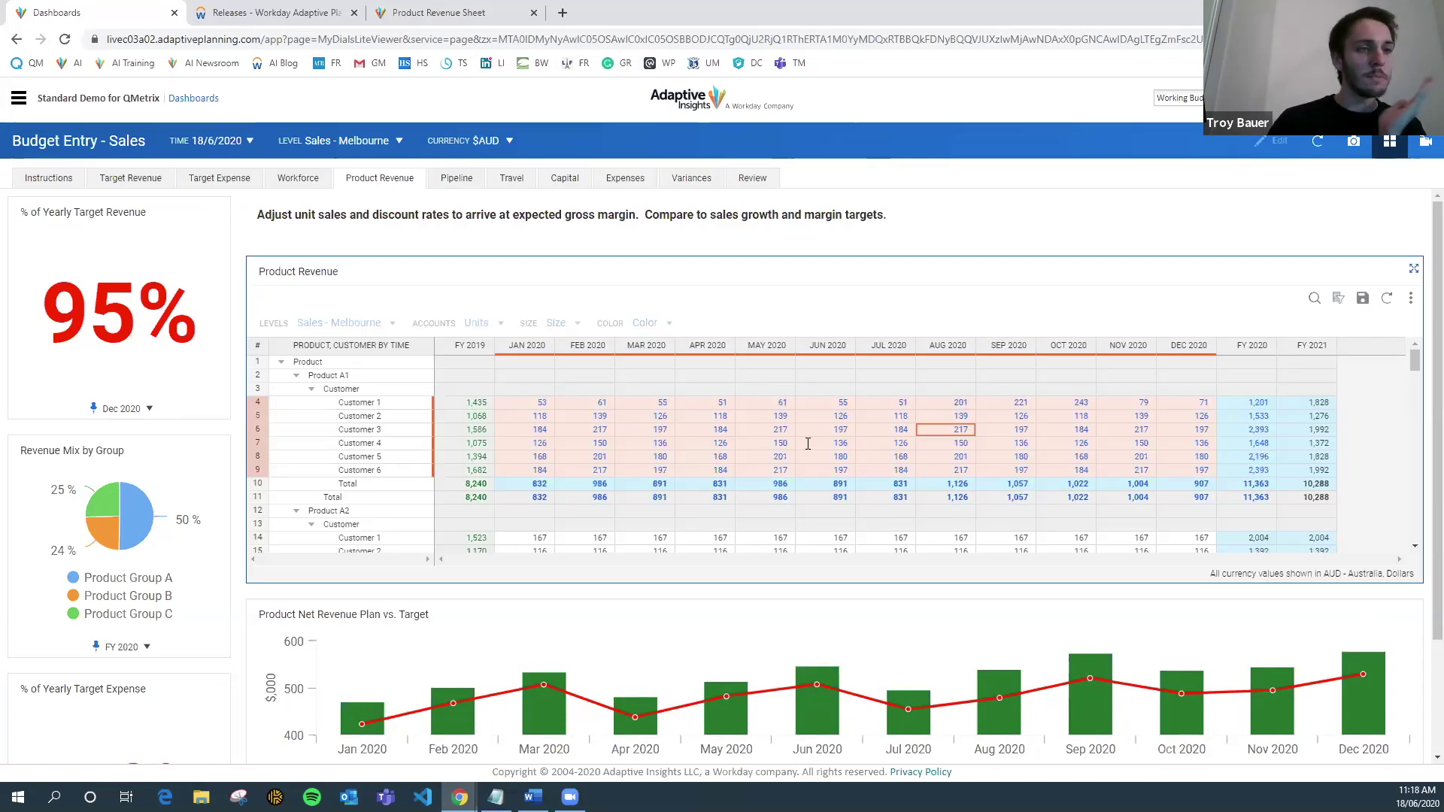
click(1363, 300)
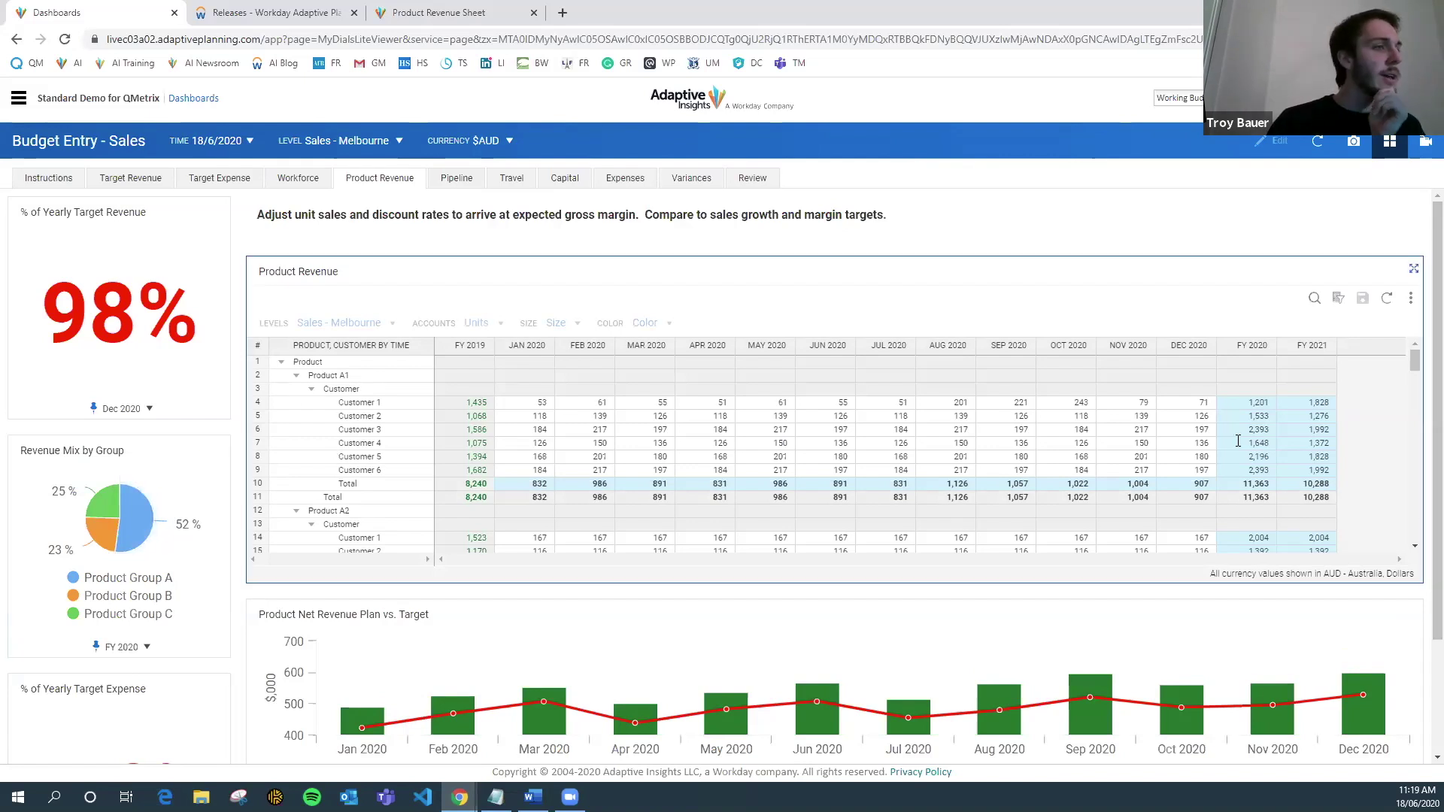
- Scroll through the dashboard to review the Net Revenue chart and the grid down to Product B1
scroll(1121, 482, down, 3)
scroll(1127, 493, up, 3)
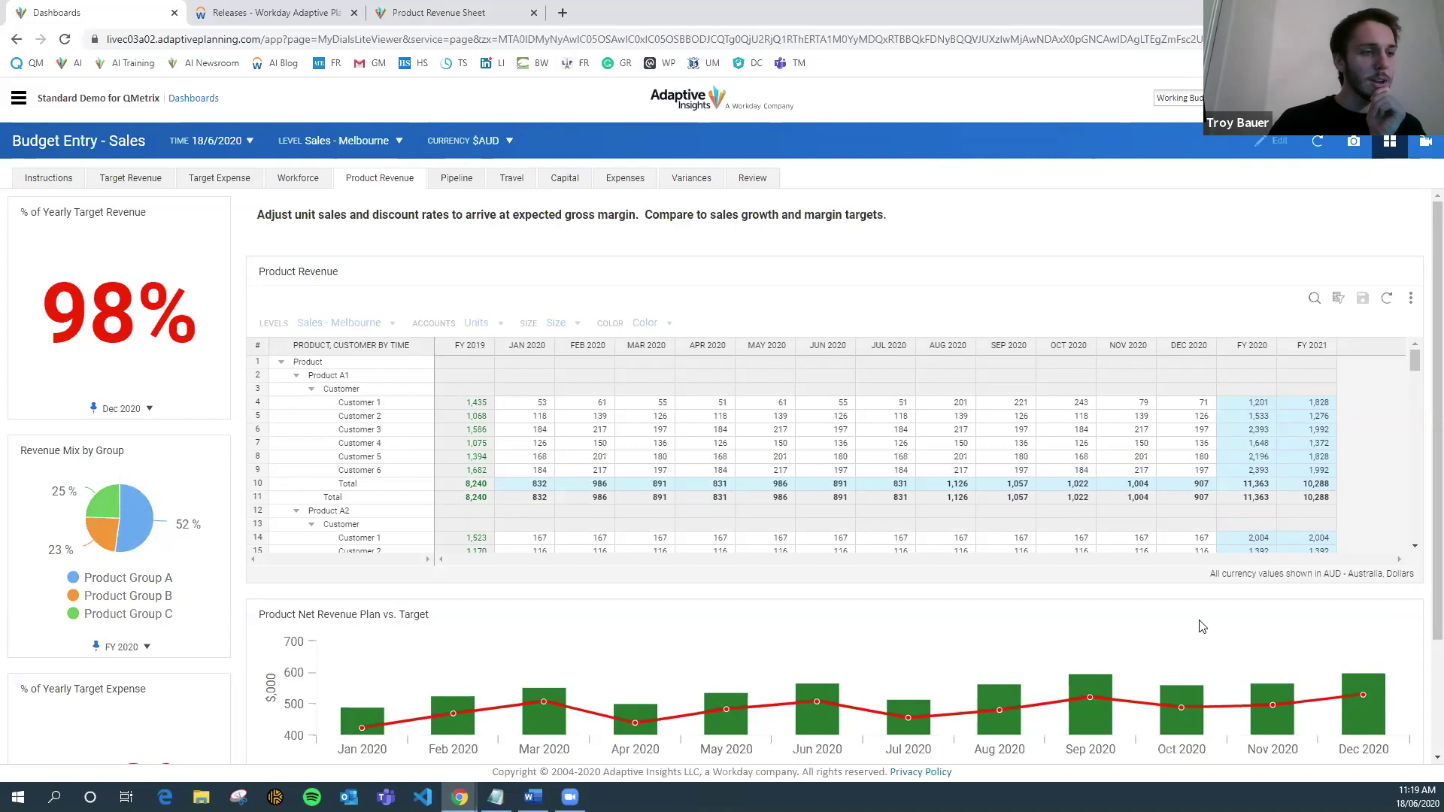
scroll(401, 509, down, 1)
scroll(401, 509, down, 1)
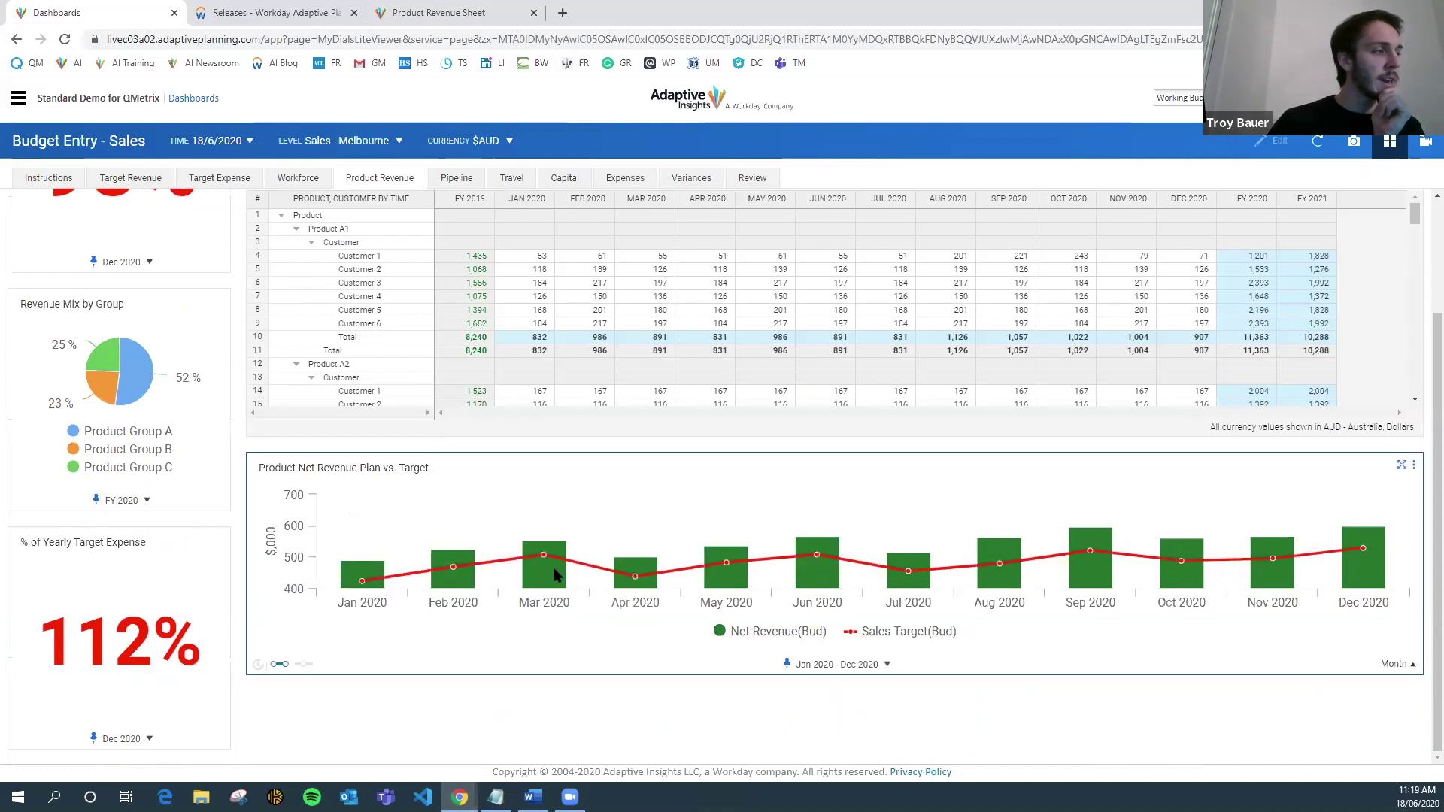
mouse_move(583, 575)
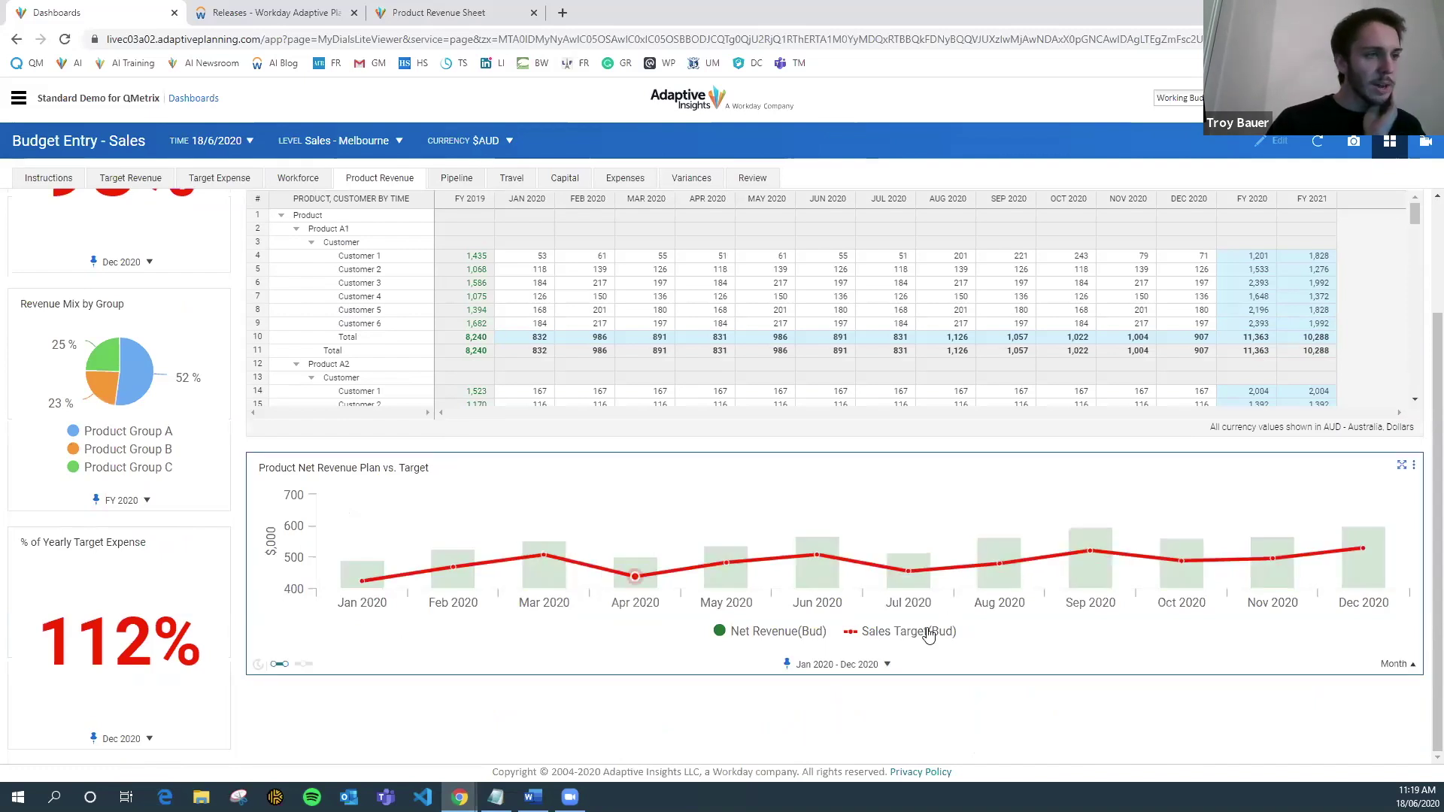
scroll(1196, 688, up, 1)
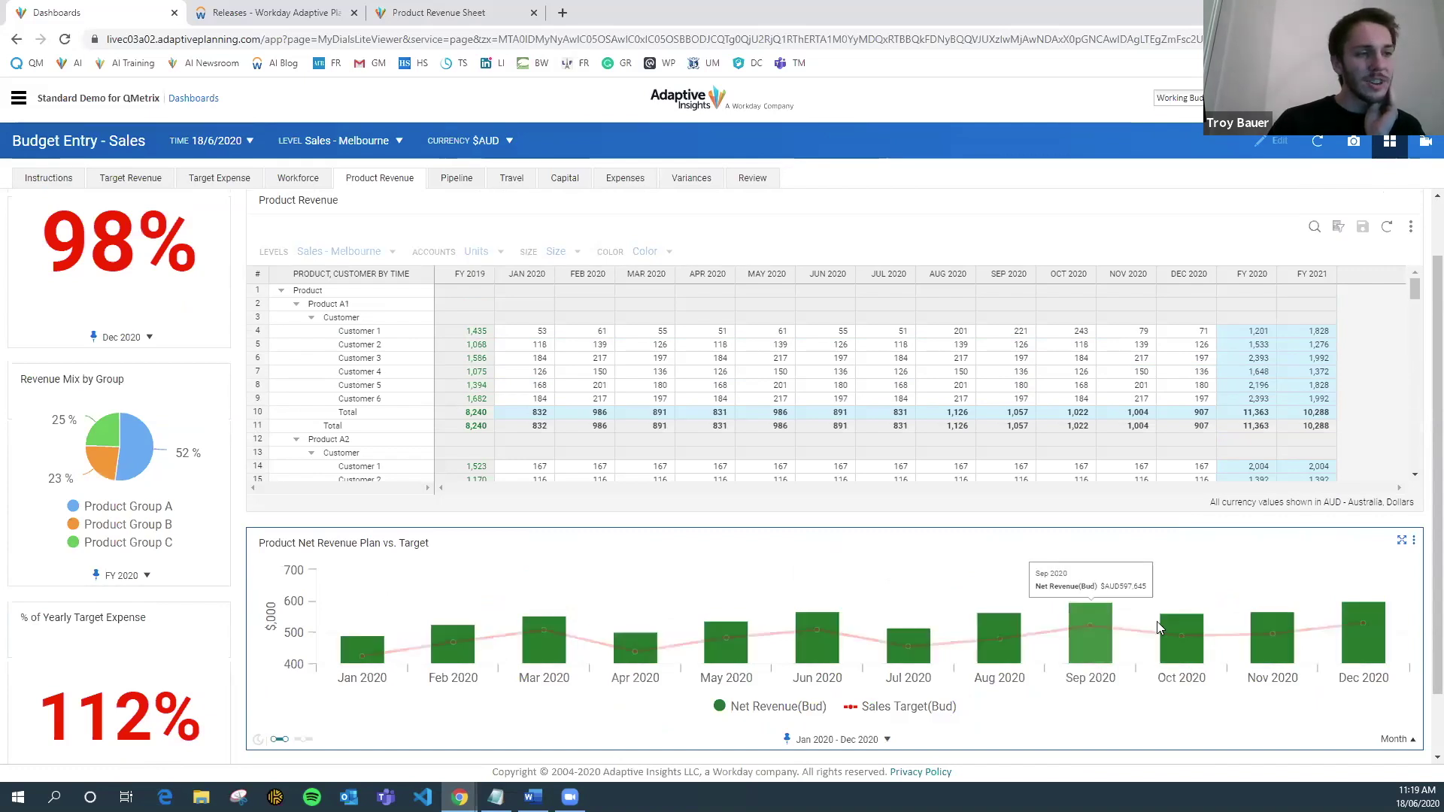
mouse_move(1177, 645)
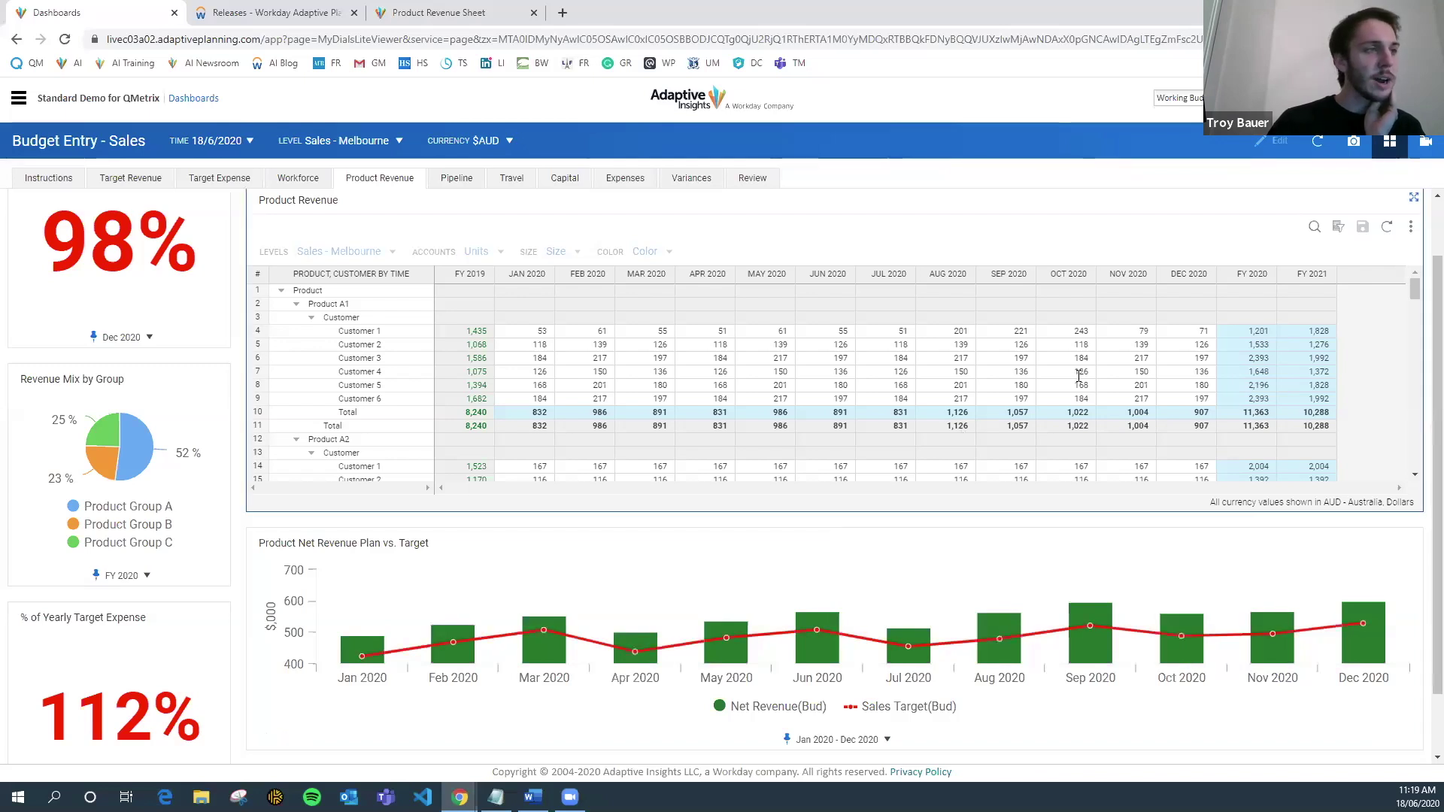
scroll(1068, 381, down, 5)
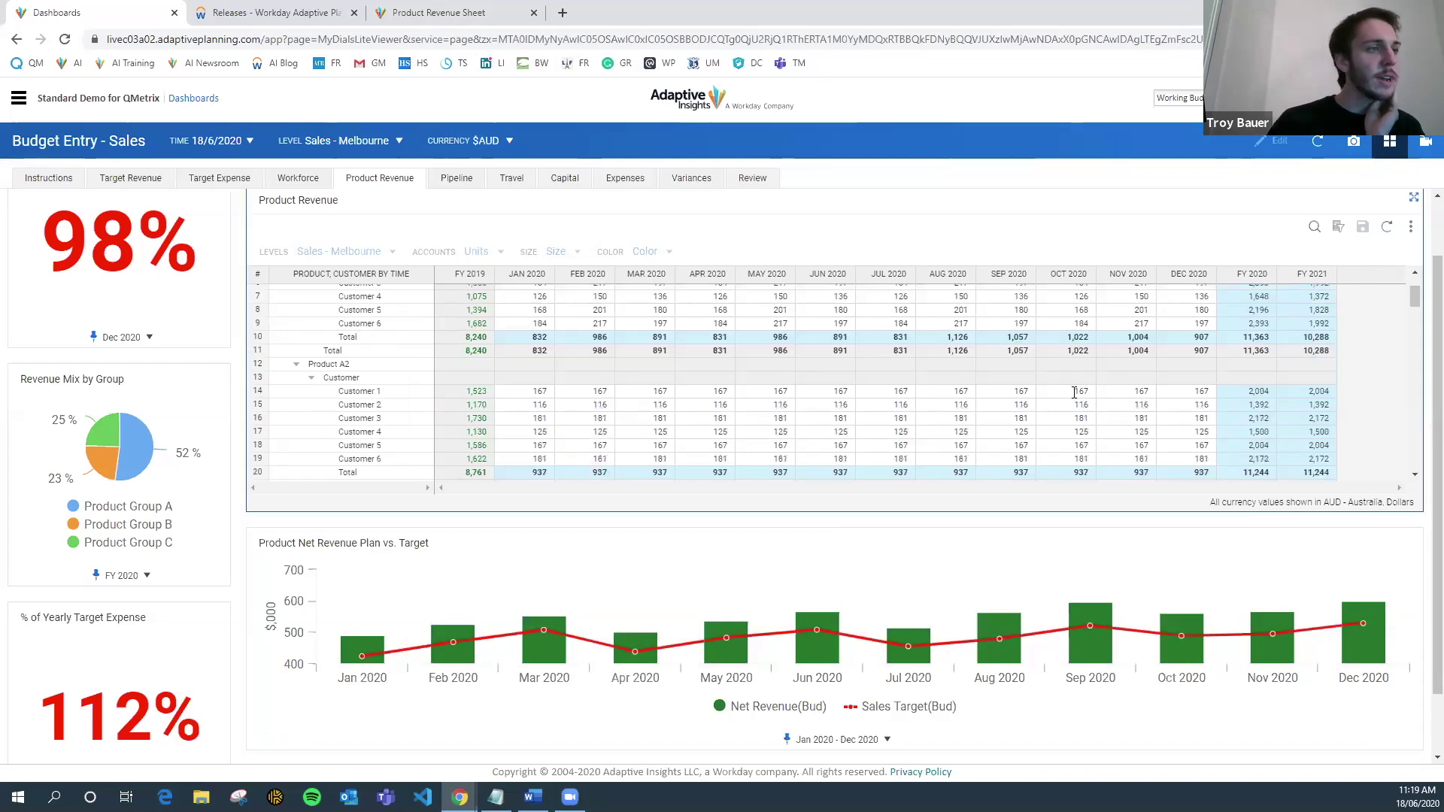
scroll(1074, 405, down, 3)
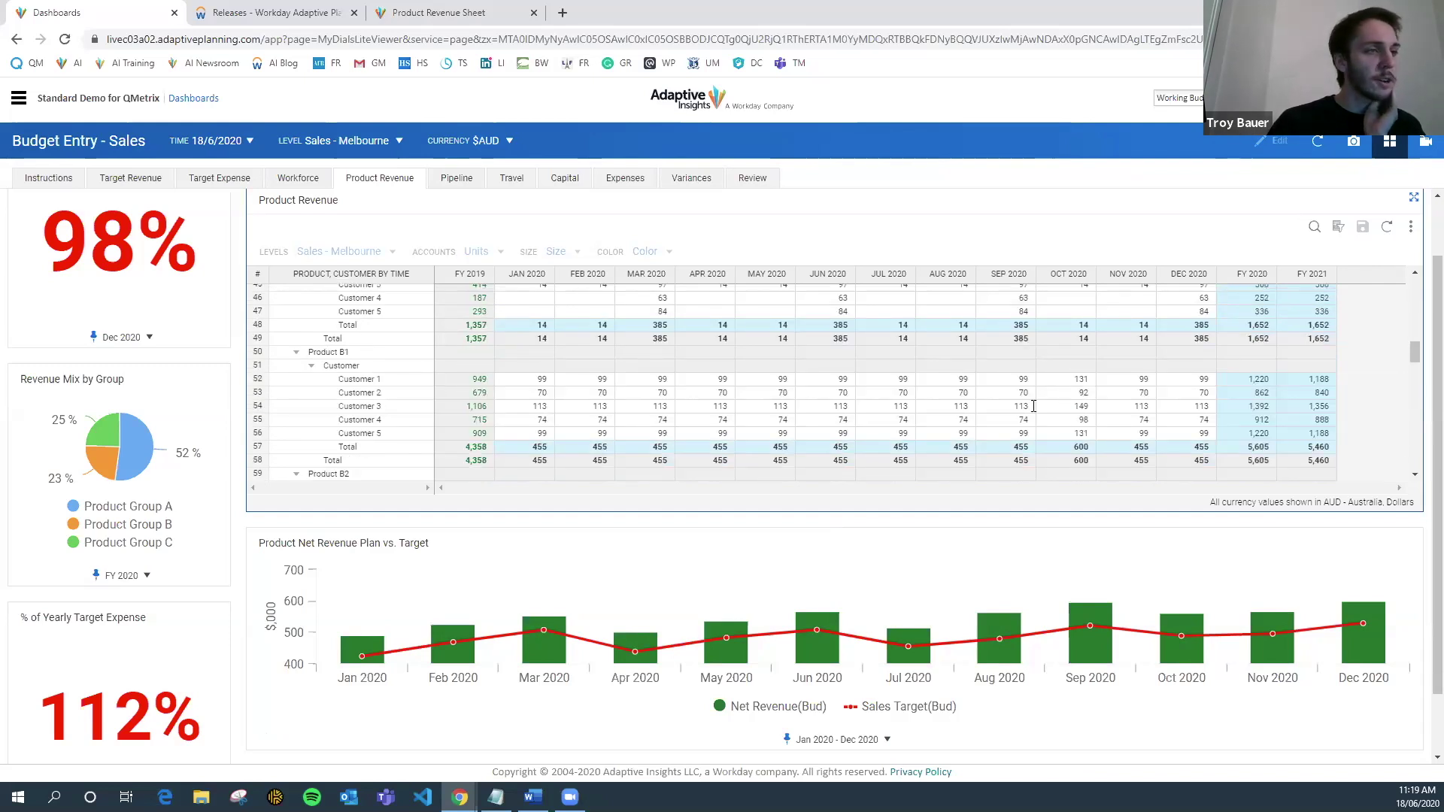
- Set Product B1's Oct 2020 total to 1,200, spread proportionally across its customers
click(1086, 449)
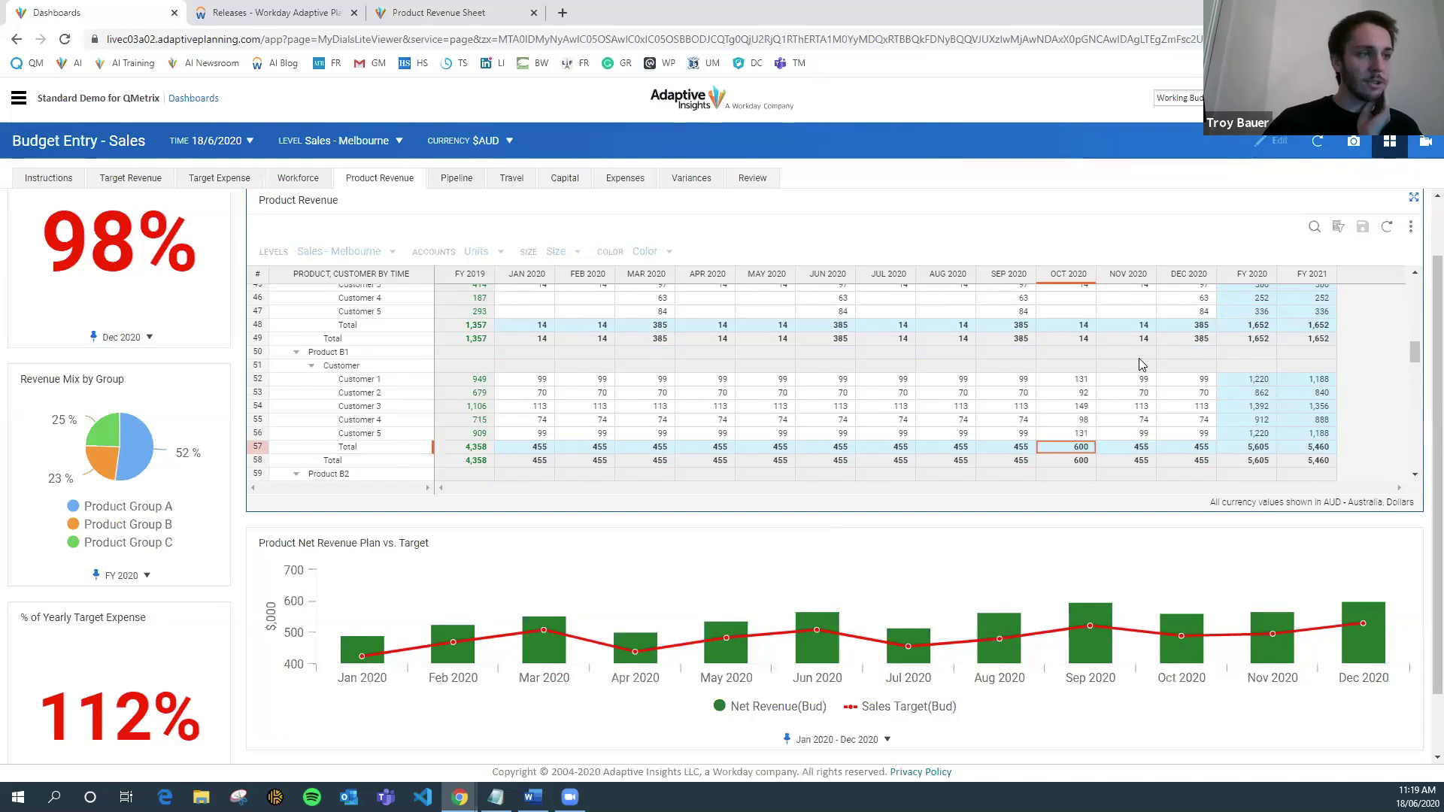
text(1200)
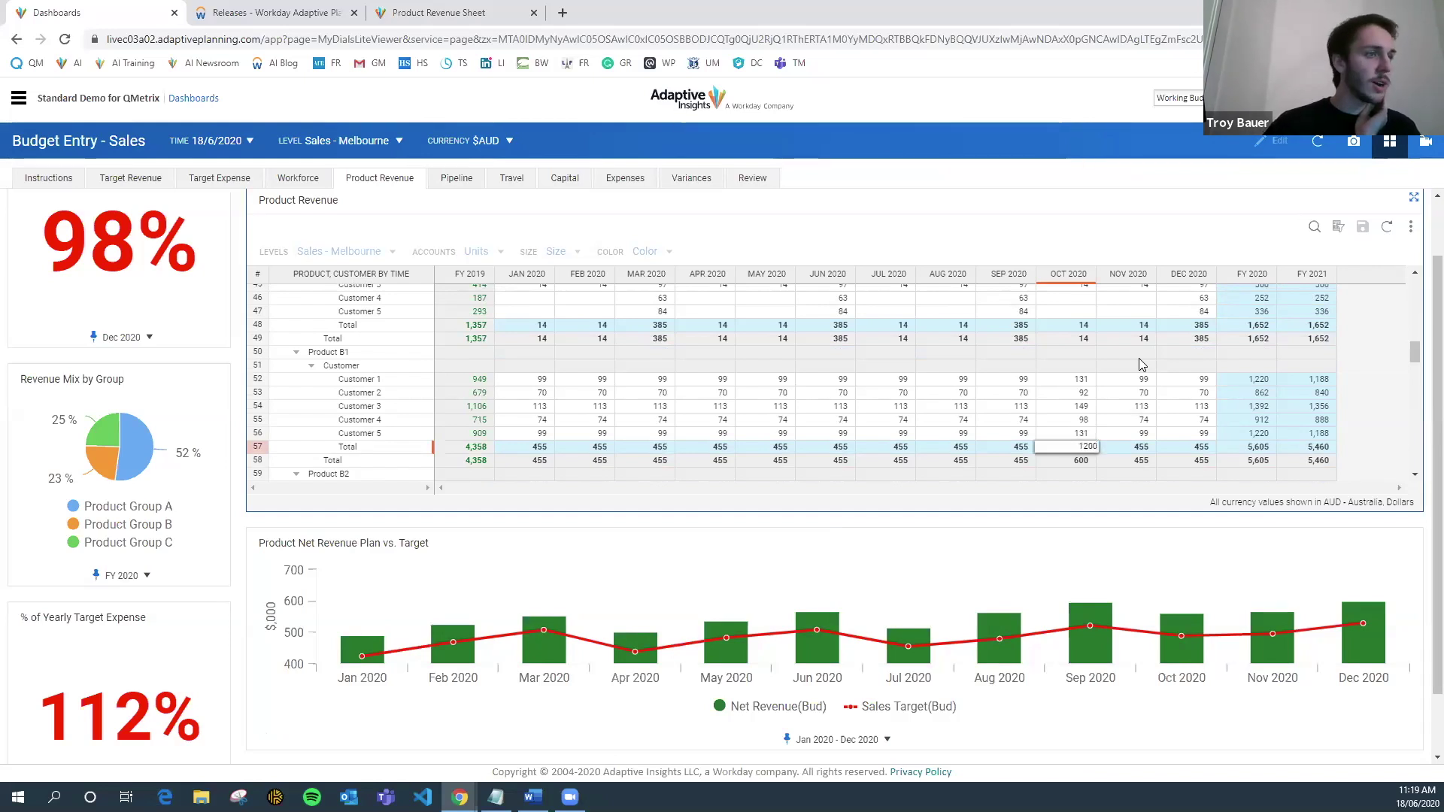
key(Return)
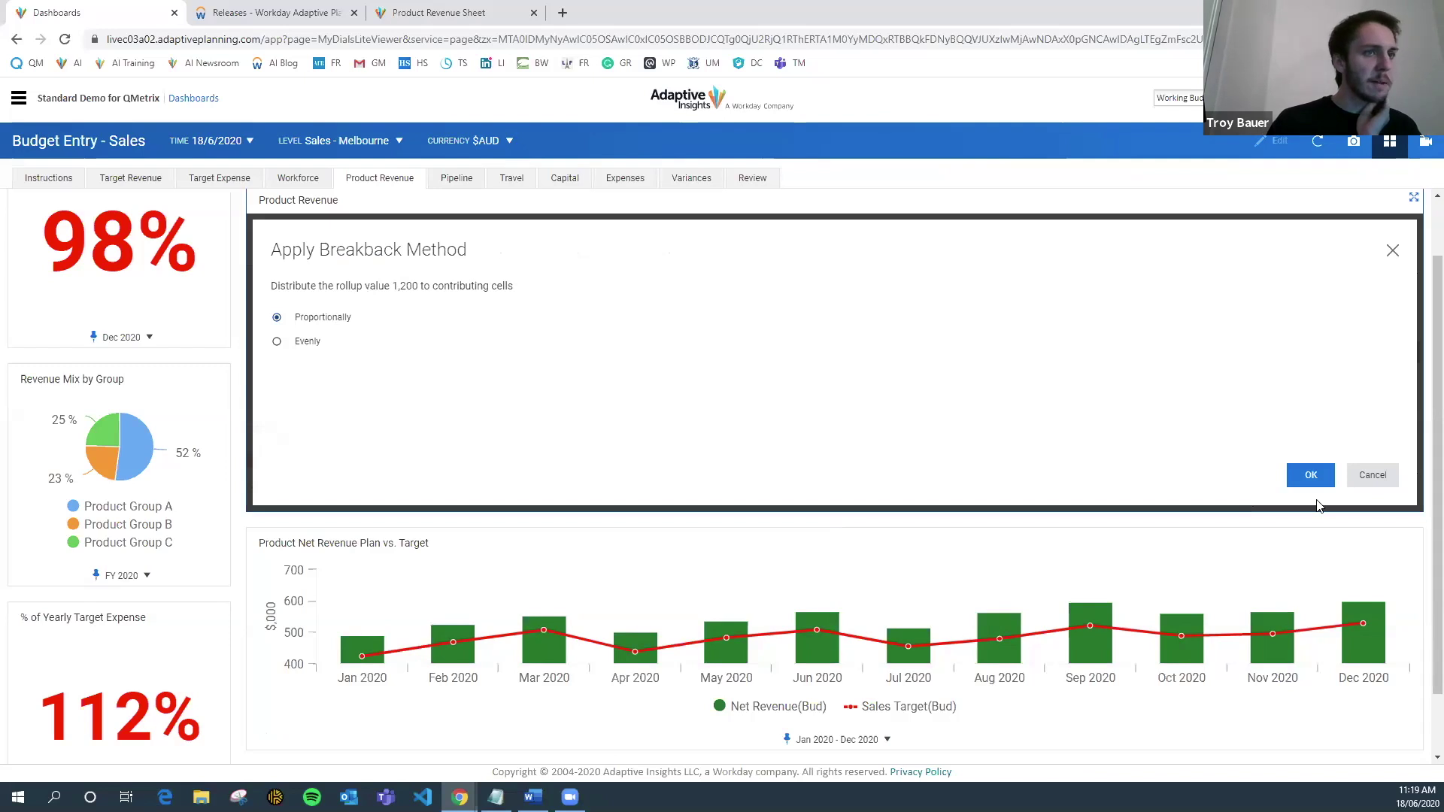
click(1312, 476)
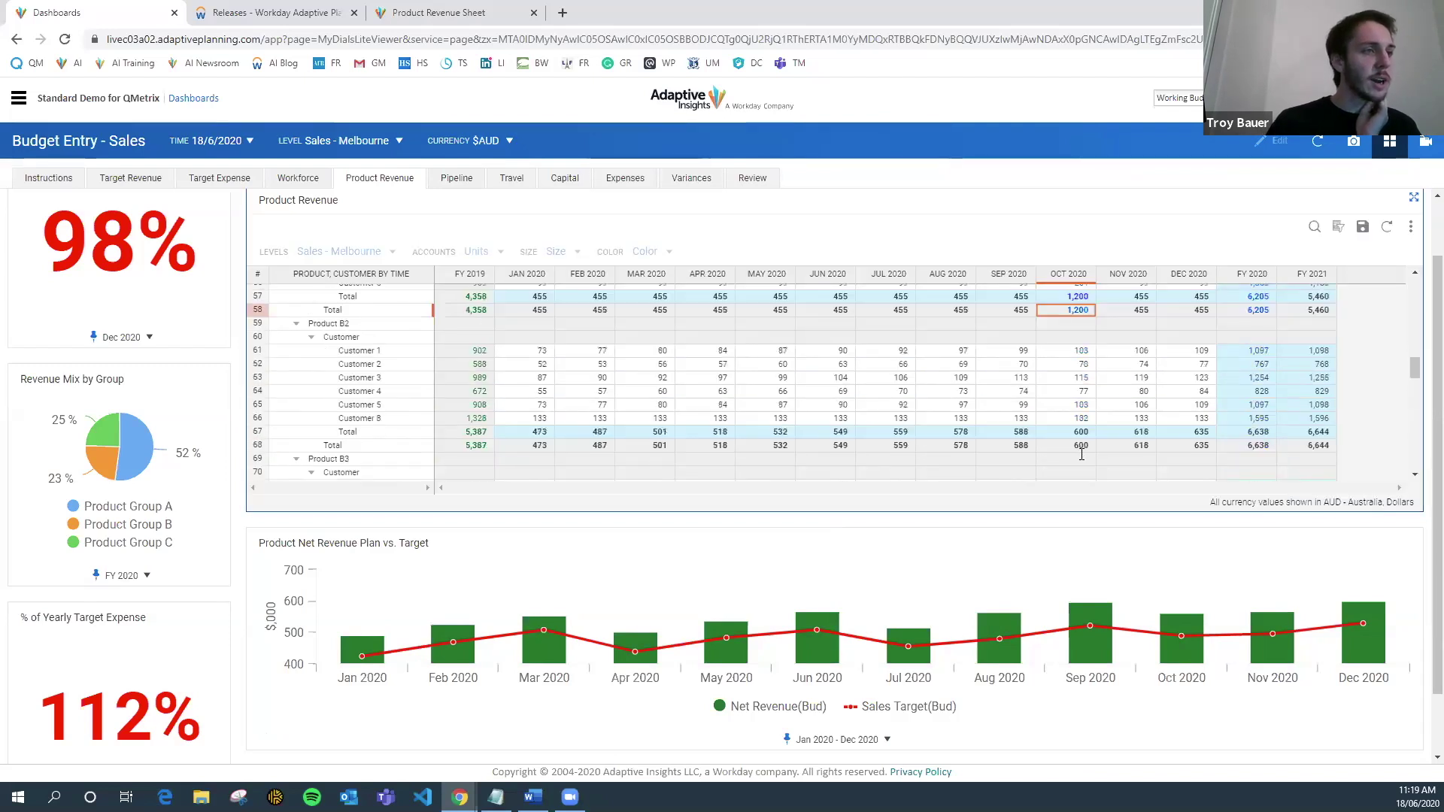
- Set Product B2's Oct 2020 total to 1,200, also spread proportionally across customers
click(1081, 432)
text(1200)
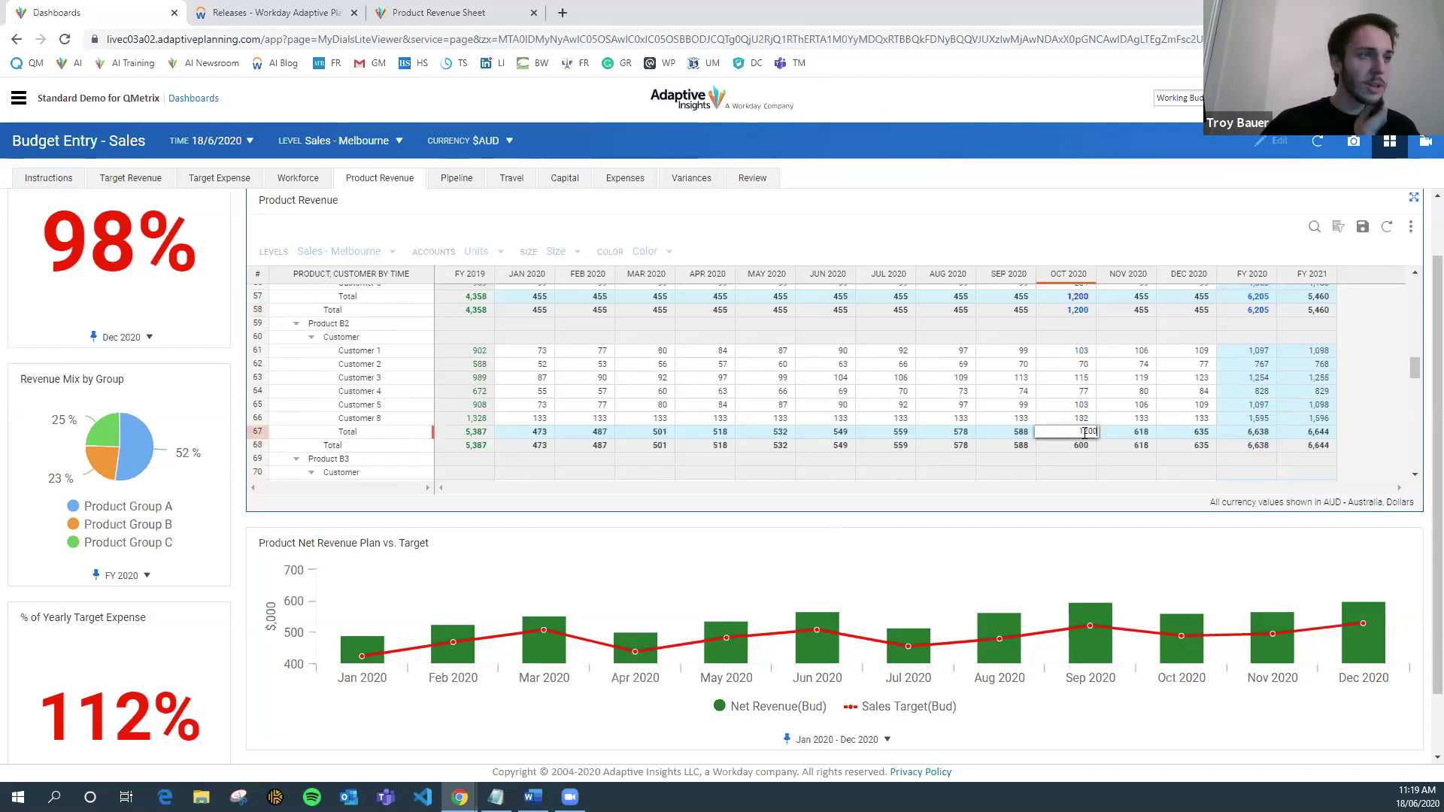
key(Return)
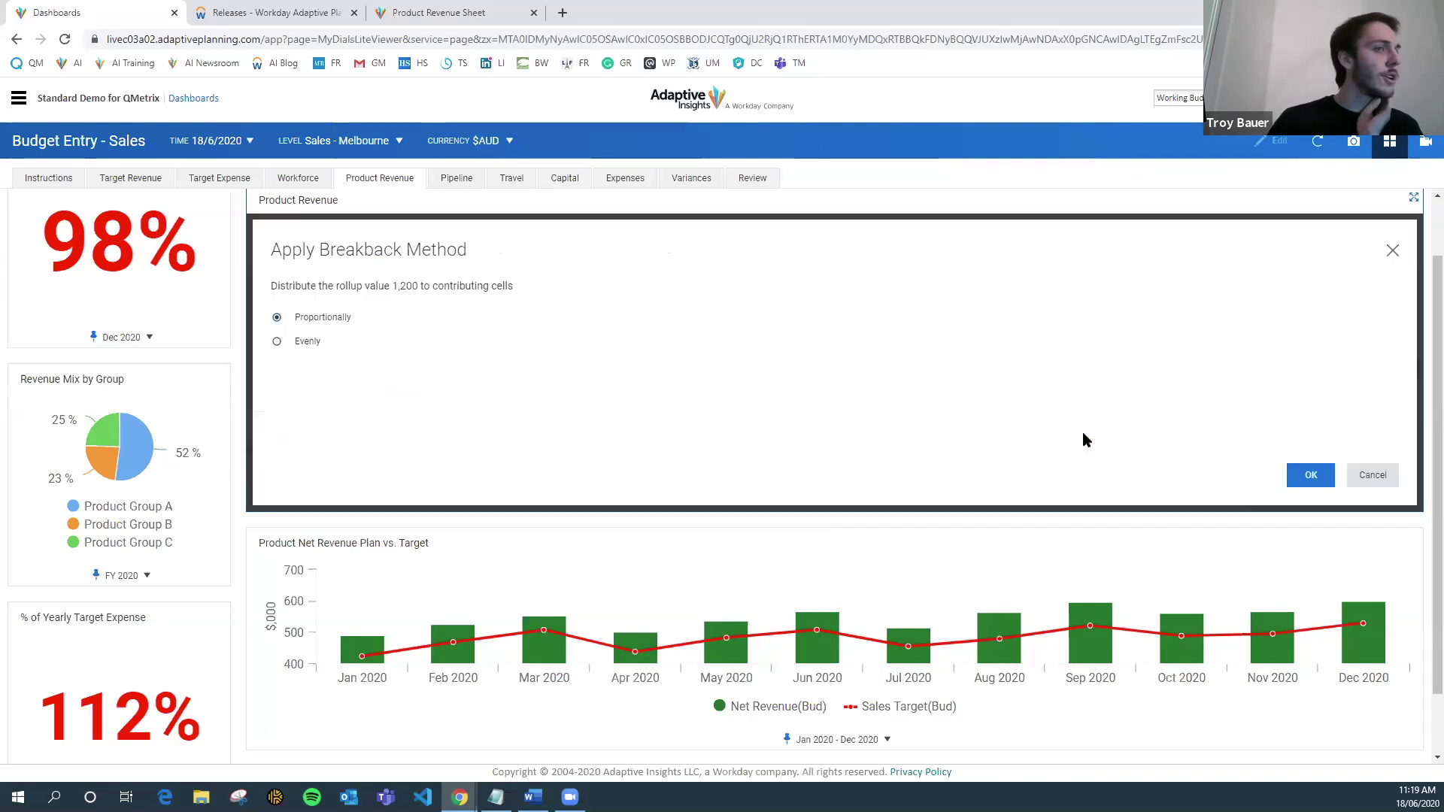
click(1313, 476)
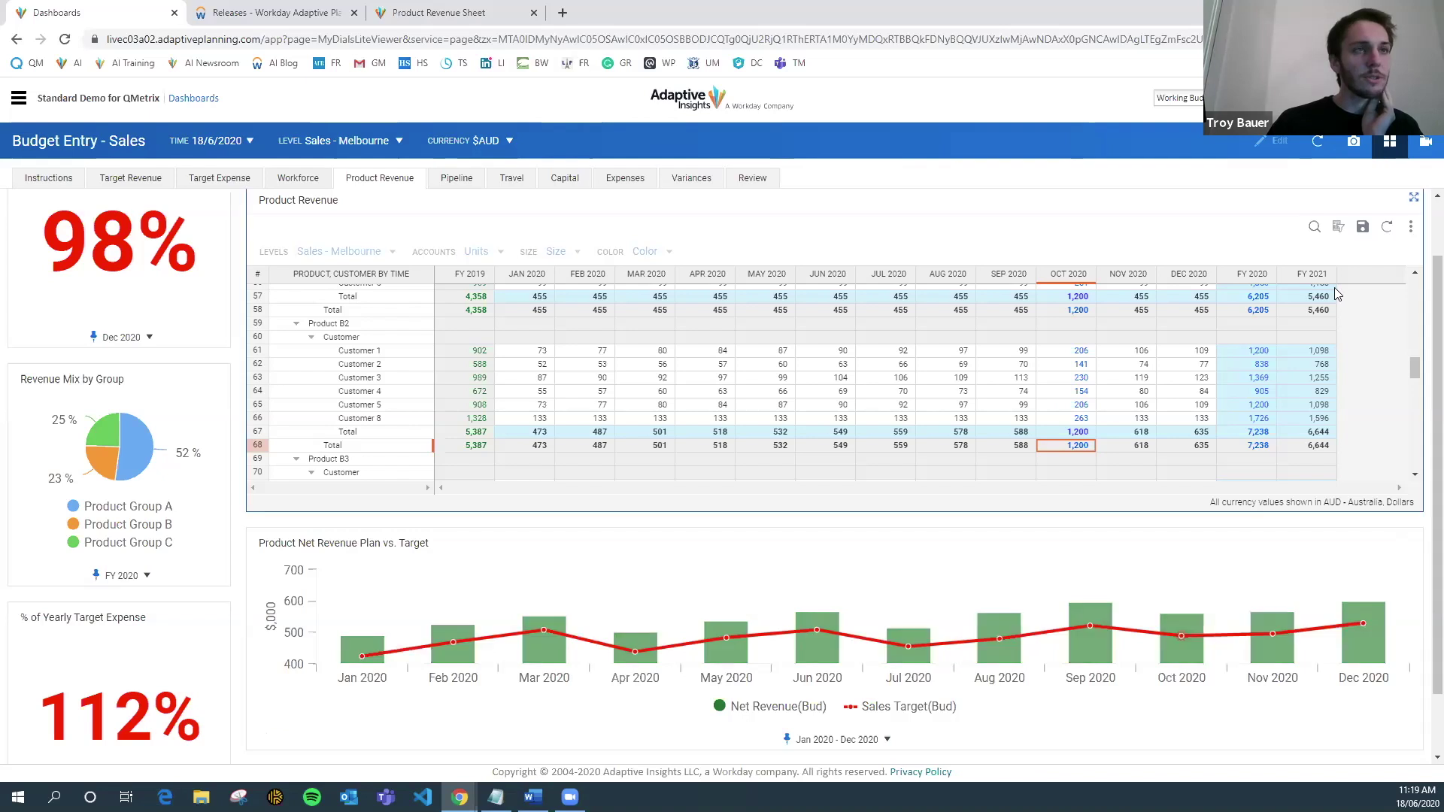
- Save the October revenue changes and review the updated dashboard
click(1365, 227)
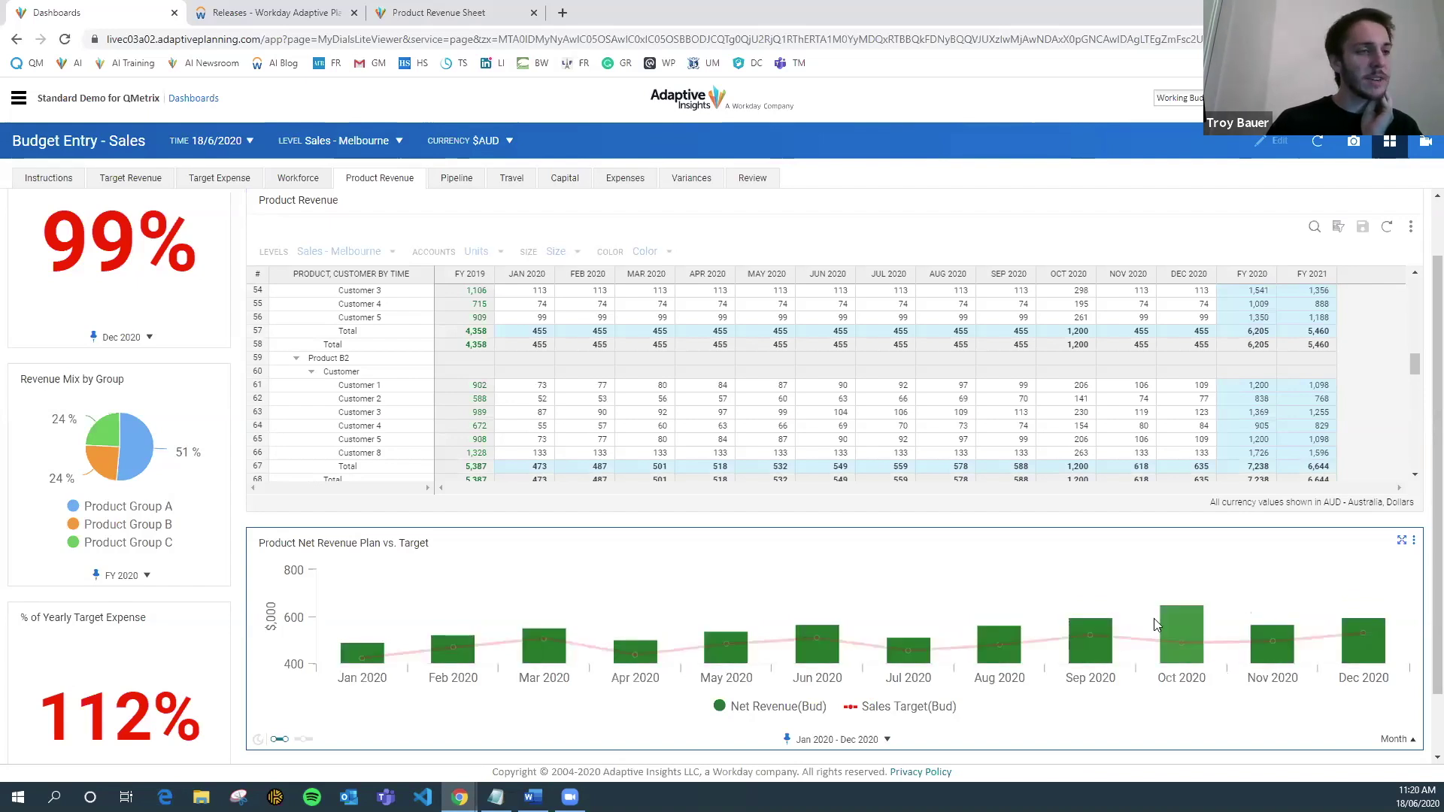
scroll(162, 349, up, 2)
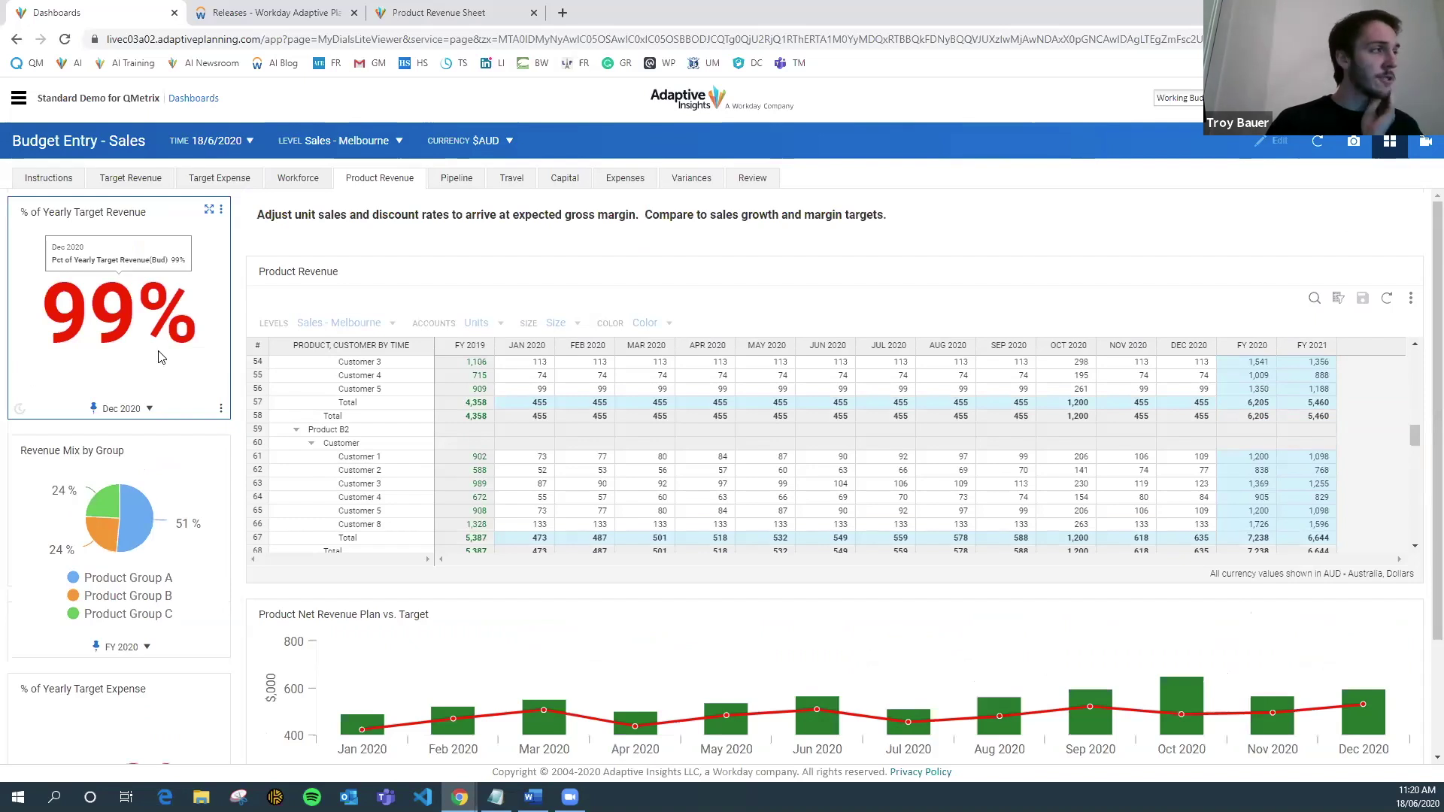
scroll(406, 541, down, 4)
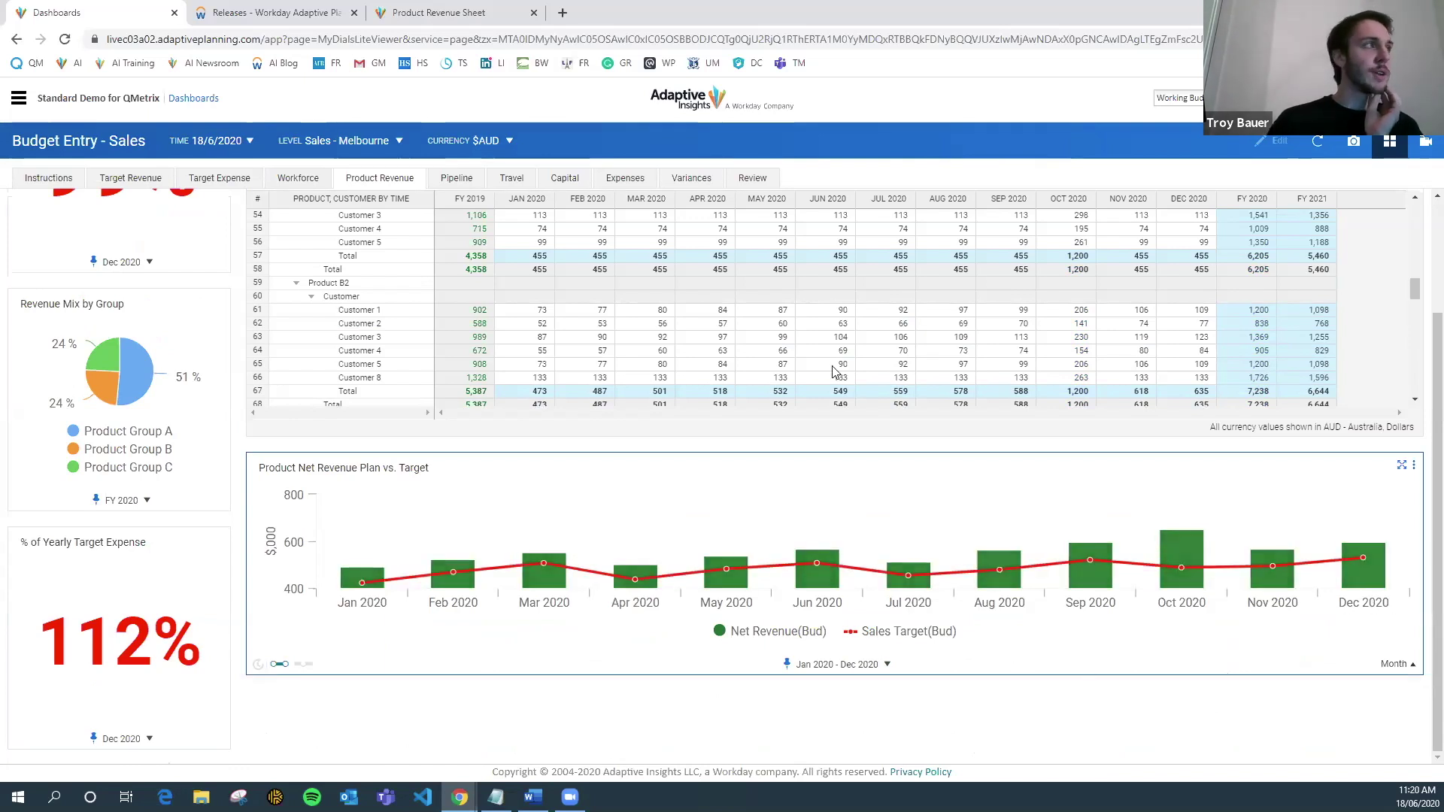
- Check the Jul 2020 labor cost formula on the Product Revenue Sheet, then return to the dashboard top
click(442, 14)
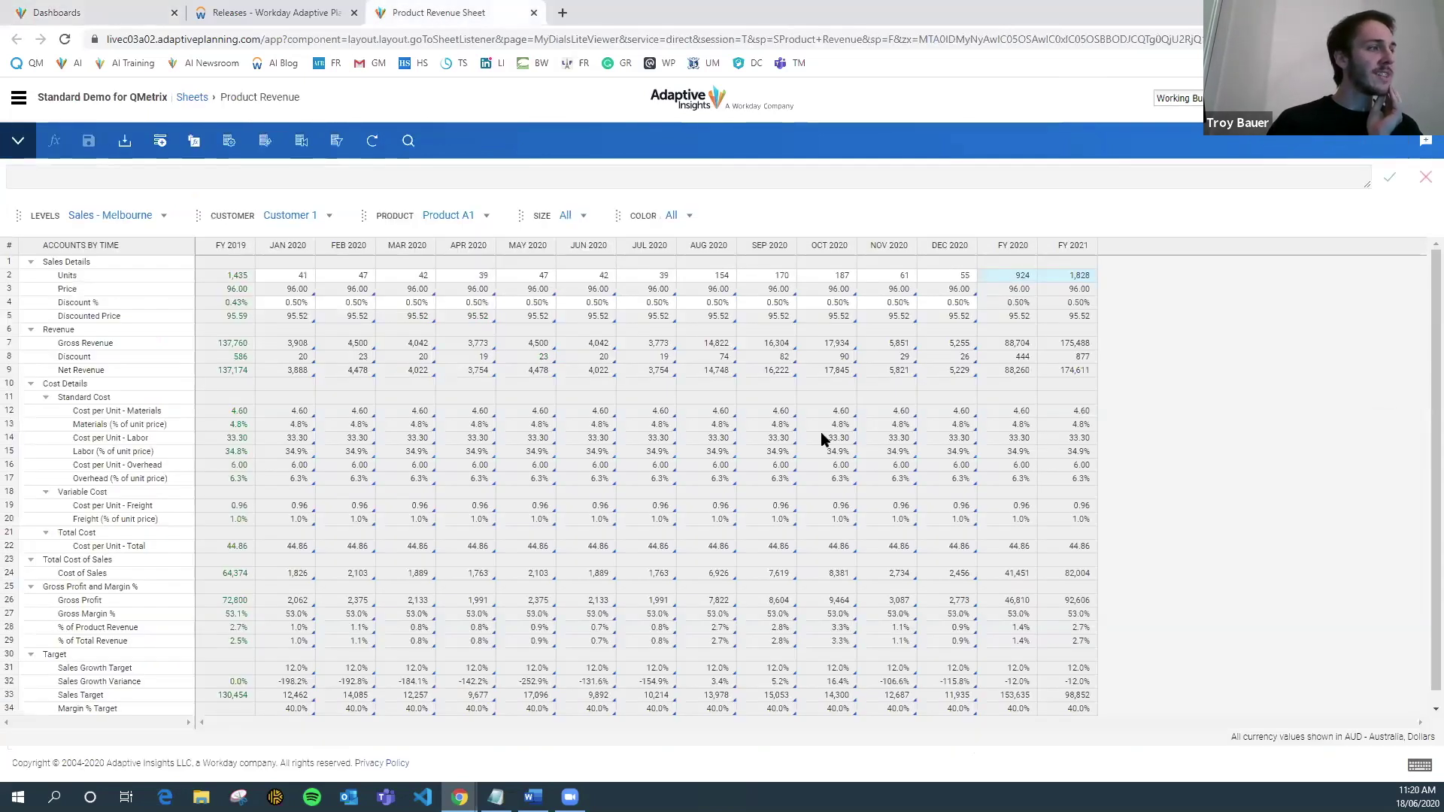
click(668, 438)
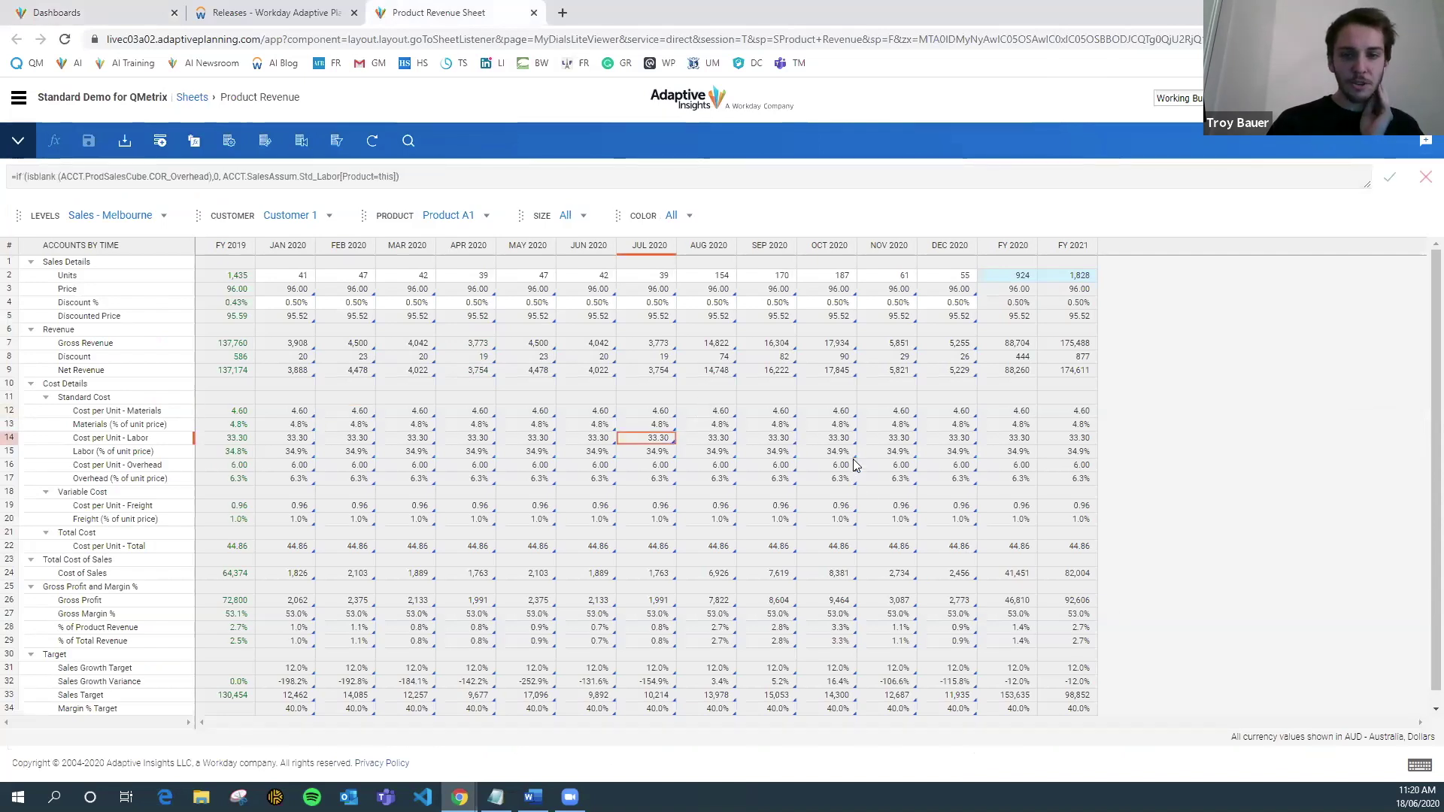
click(150, 13)
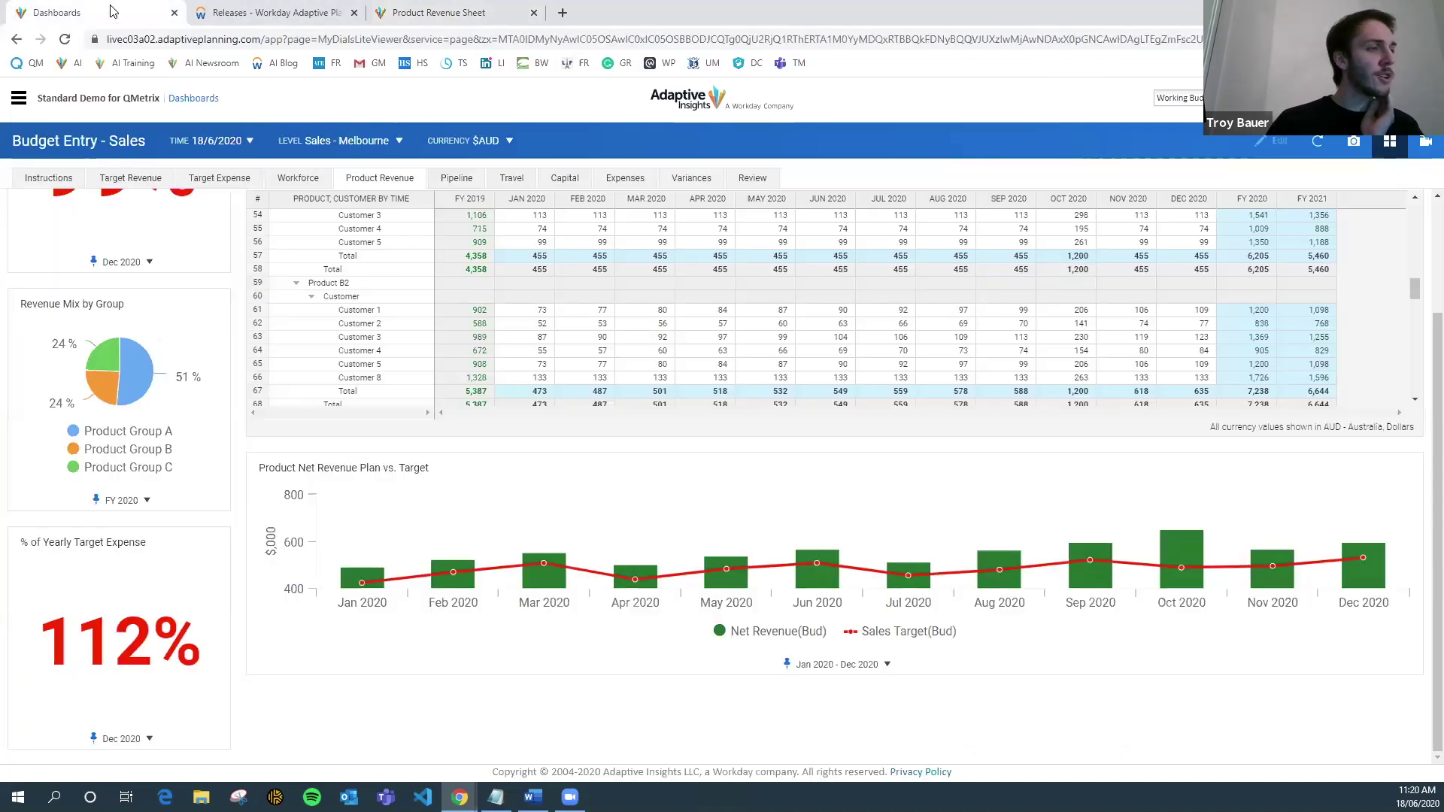
scroll(21, 504, up, 2)
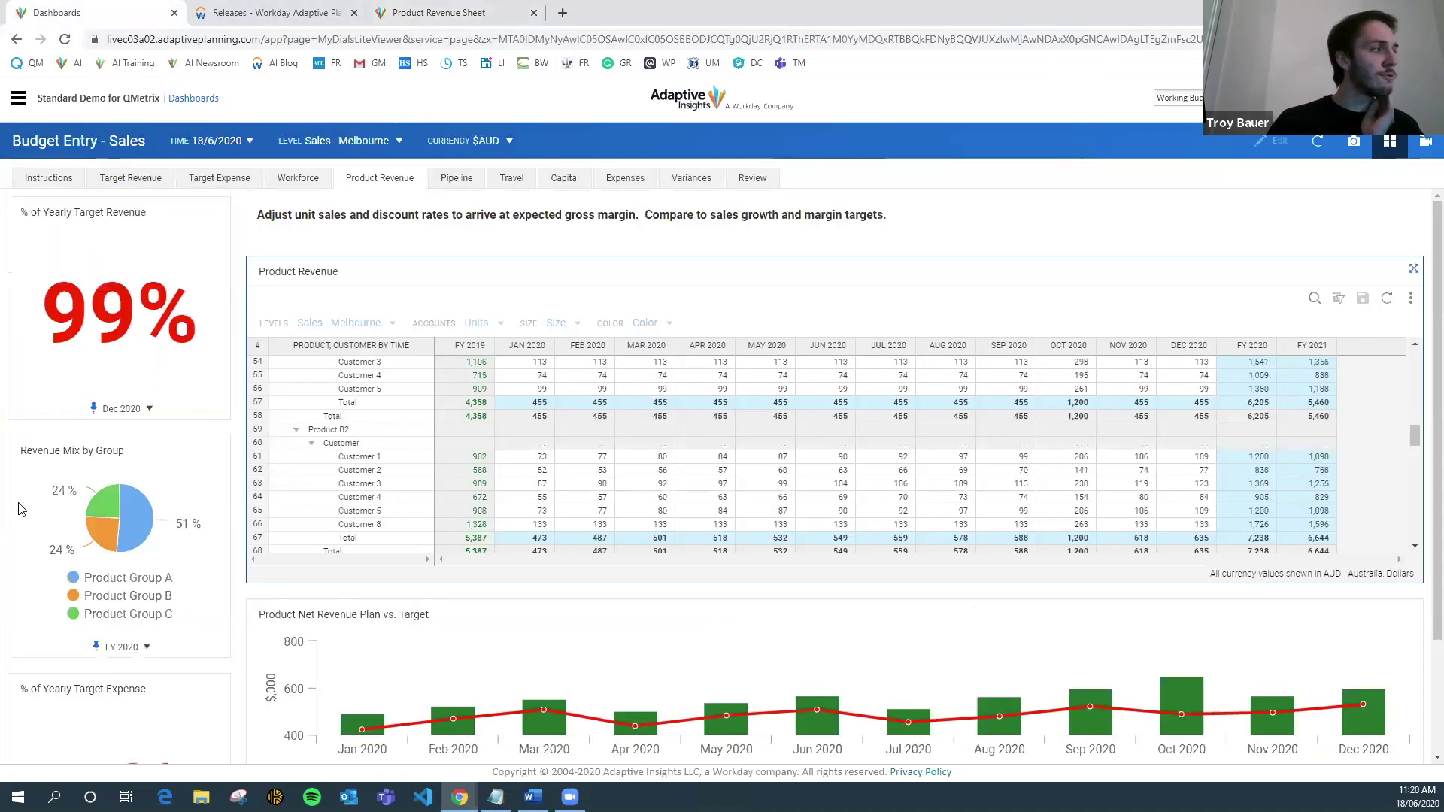
scroll(288, 434, down, 2)
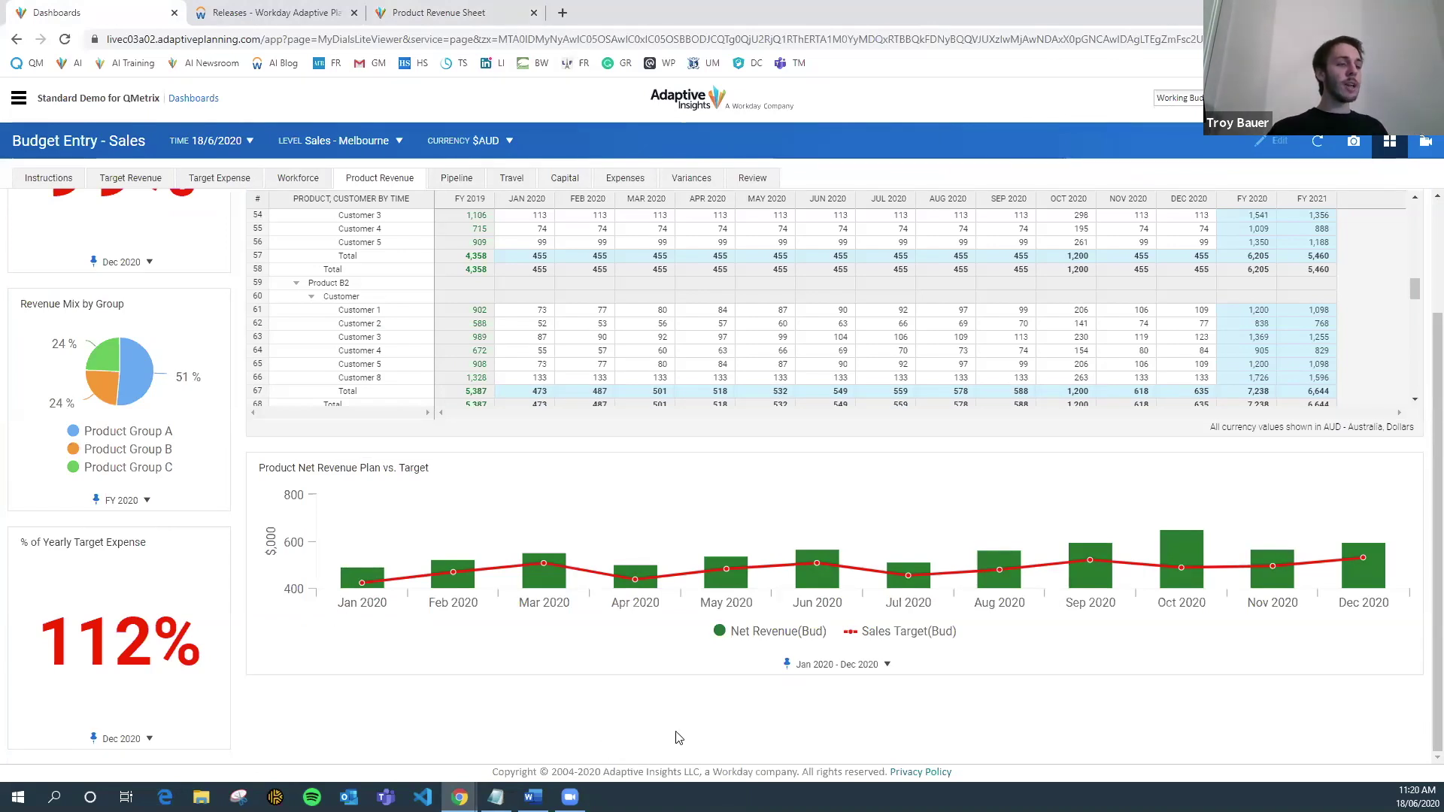
scroll(589, 667, up, 2)
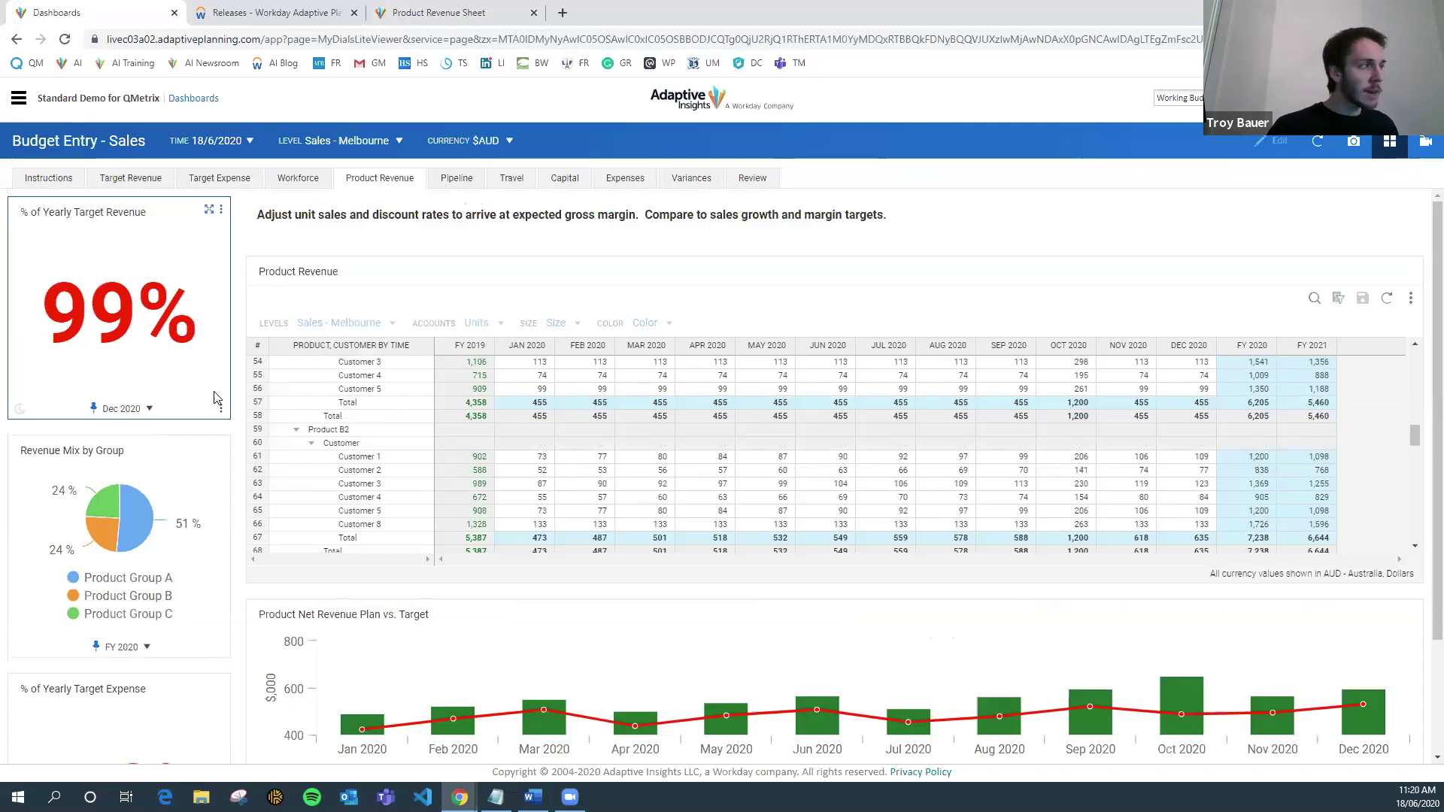
scroll(560, 707, down, 2)
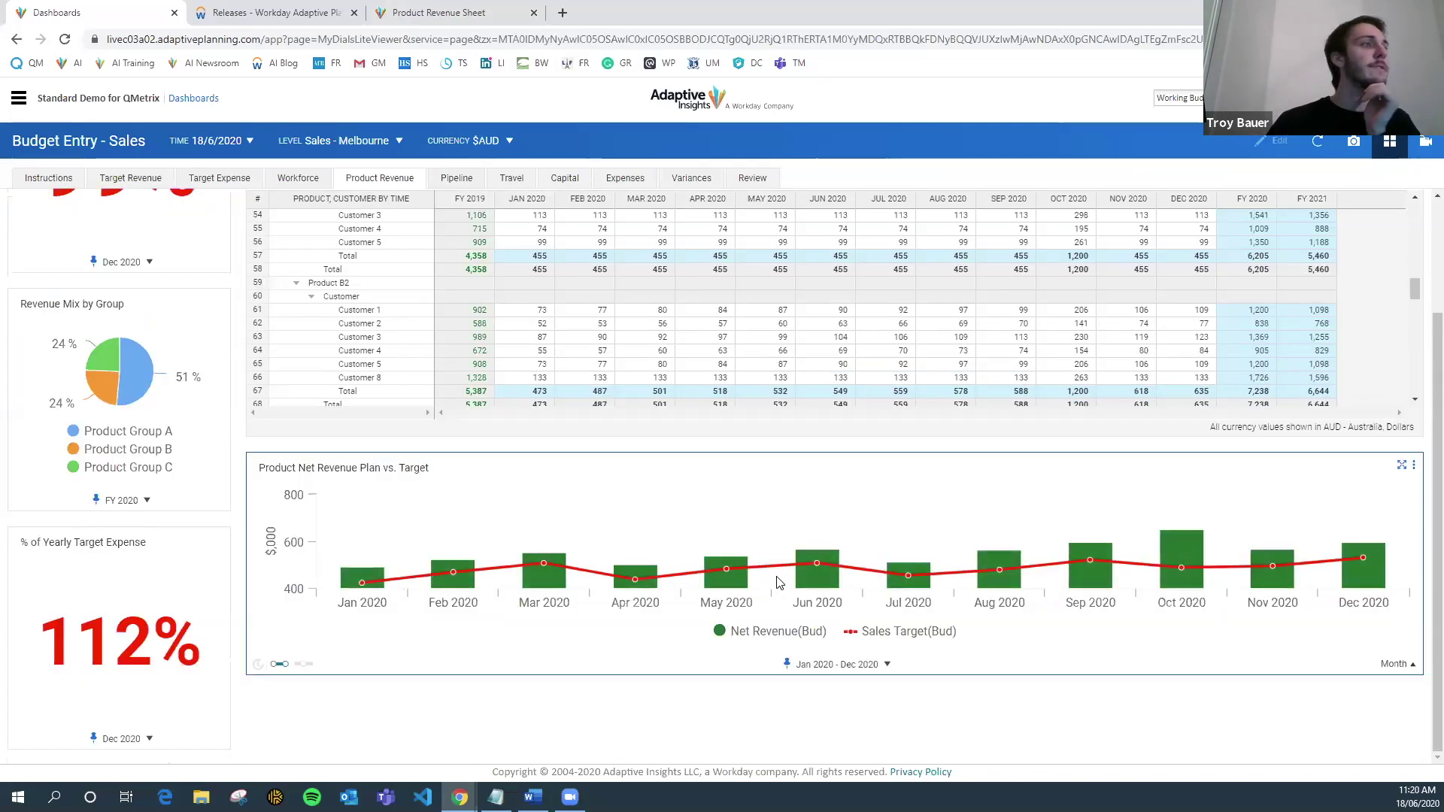
scroll(986, 640, up, 2)
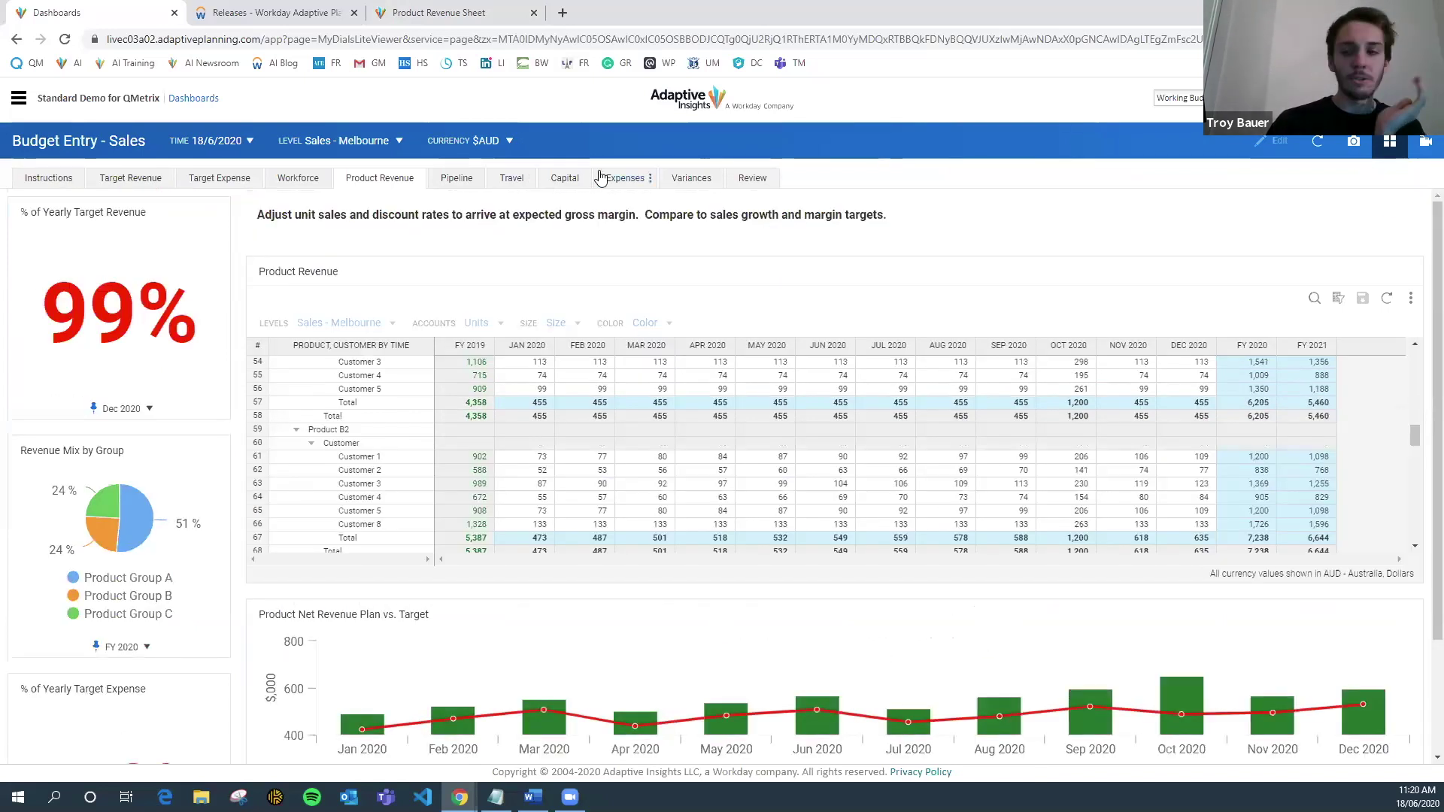
- Review the Workforce dashboard, then bring up the Travel dashboard
click(302, 181)
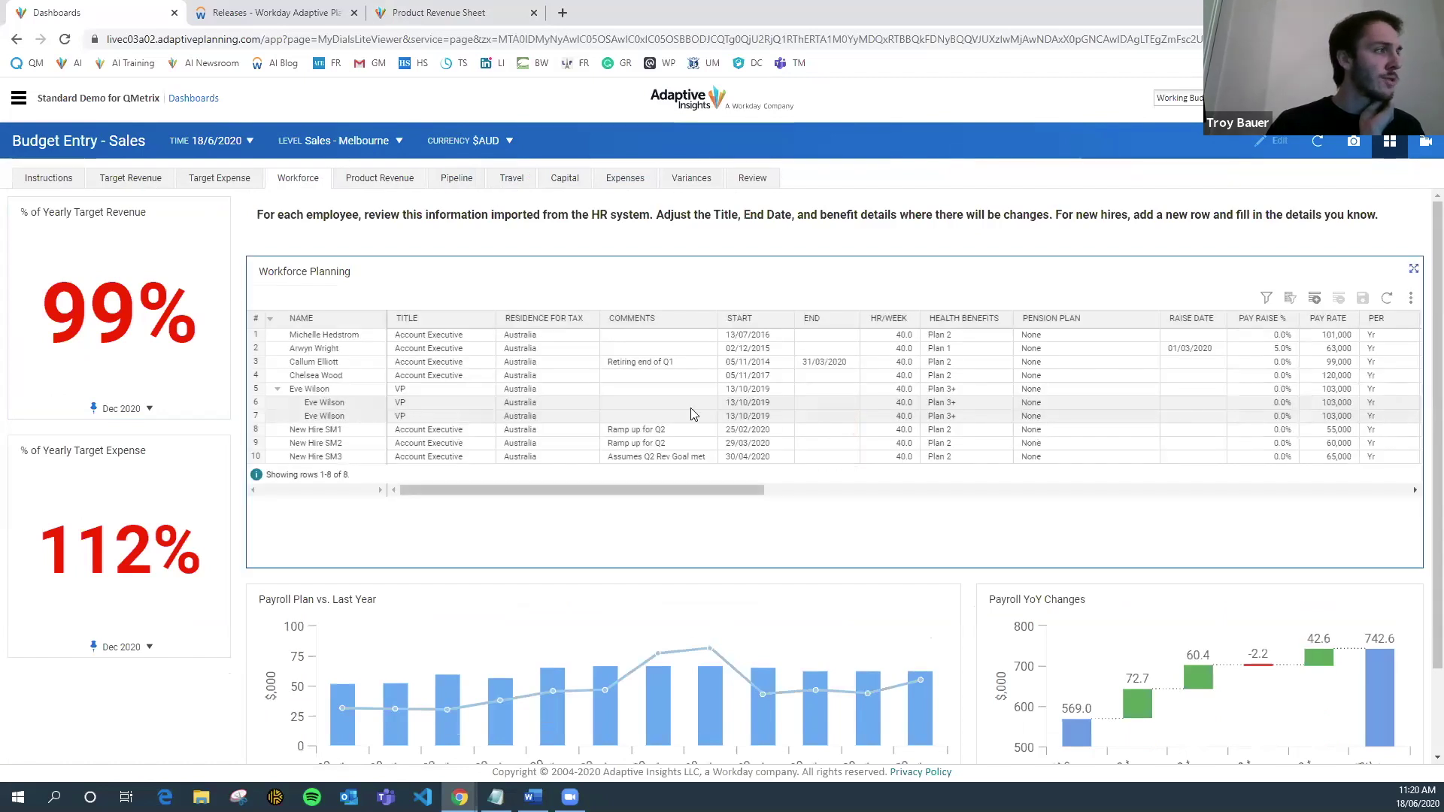
scroll(572, 304, down, 2)
scroll(547, 355, up, 2)
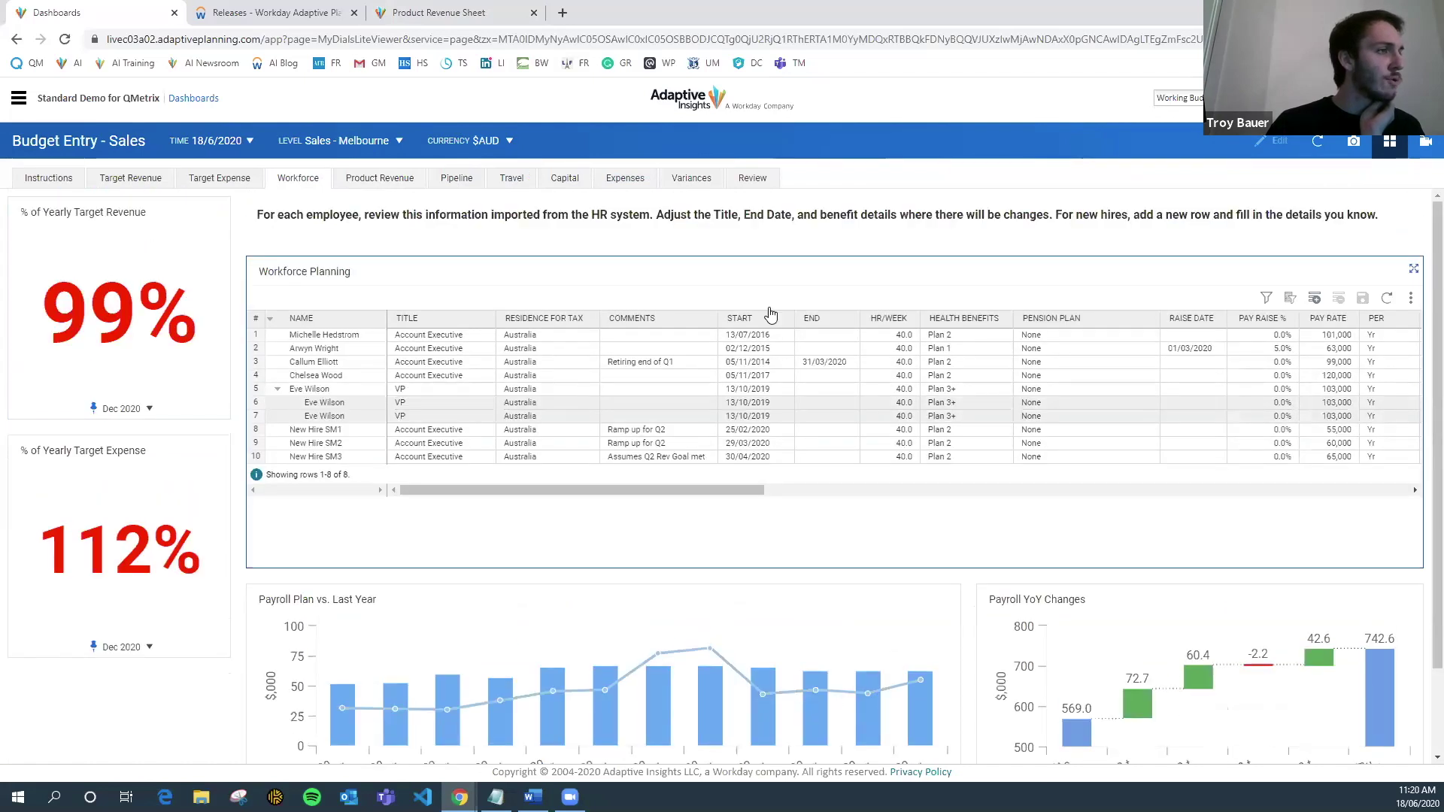
click(510, 178)
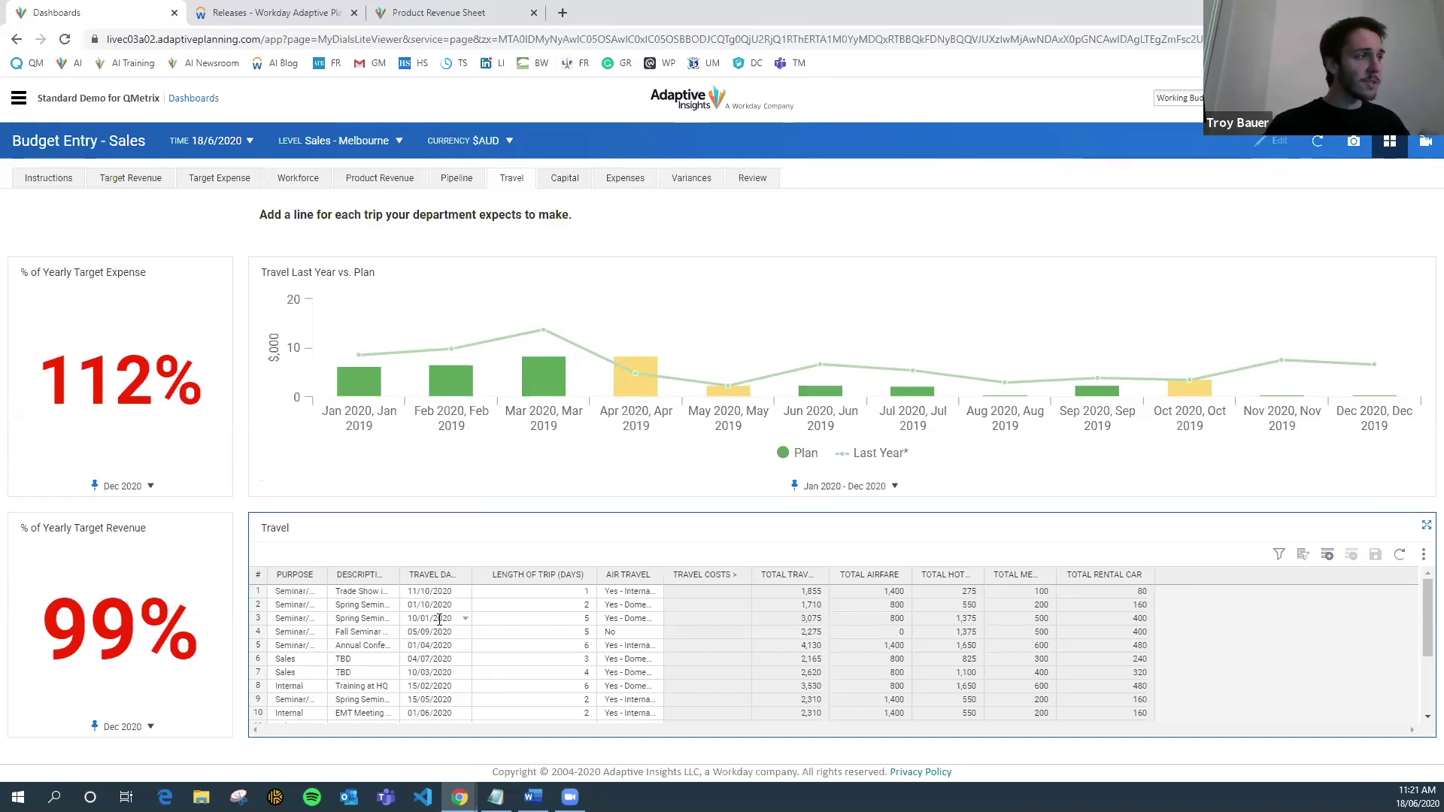
- Change trip 5's travel date from 01/04/2020 to 01/11/2020
click(401, 647)
mouse_move(645, 391)
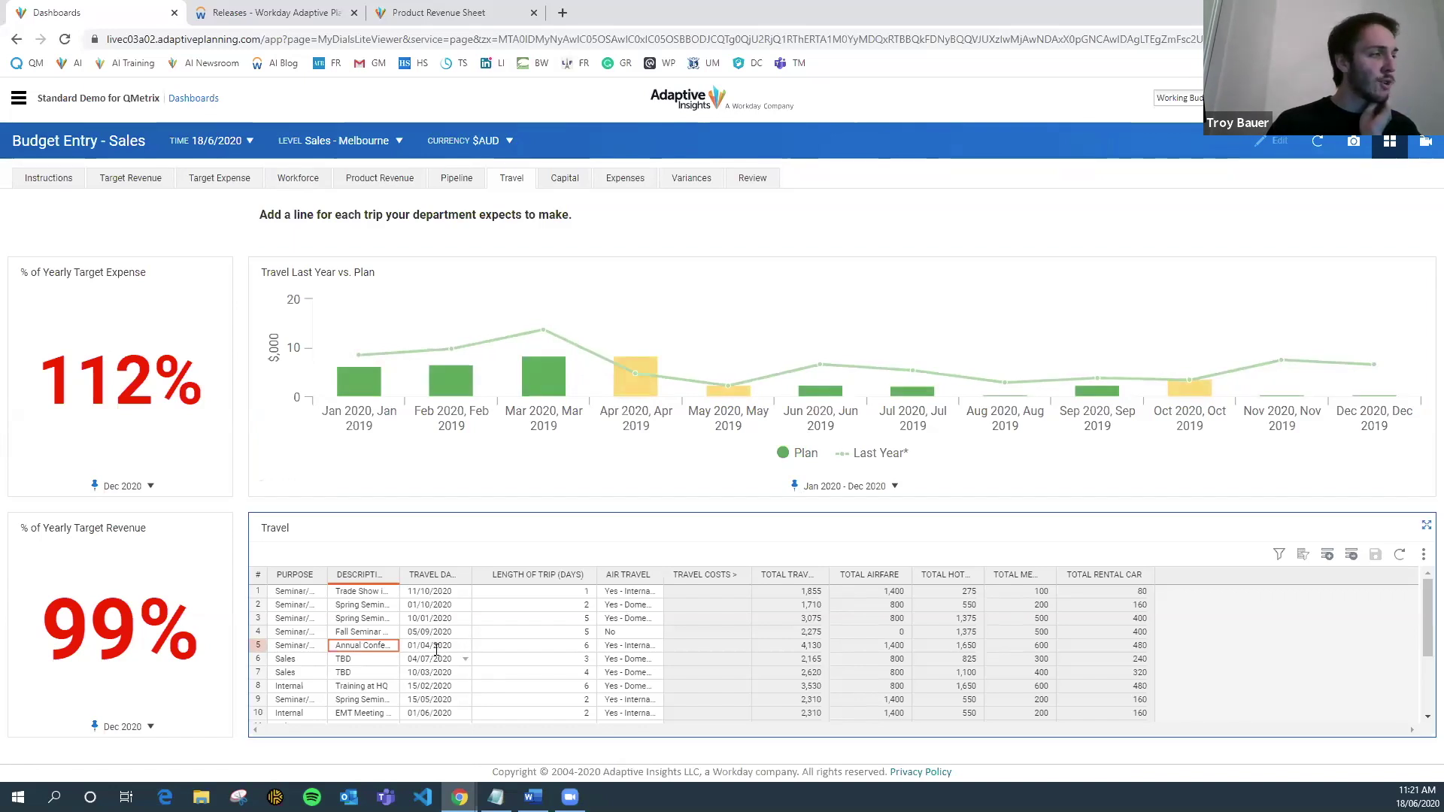
click(424, 643)
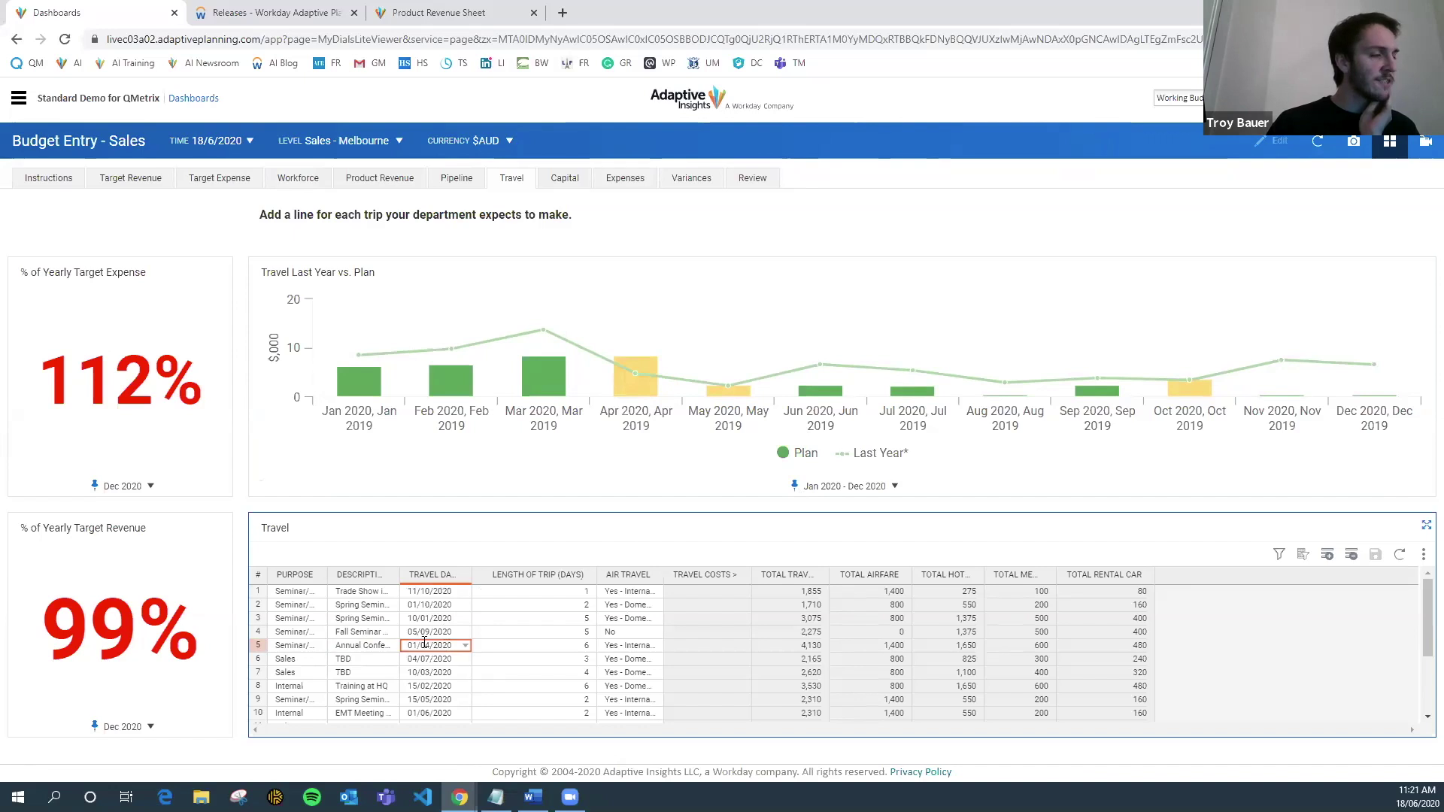
click(464, 646)
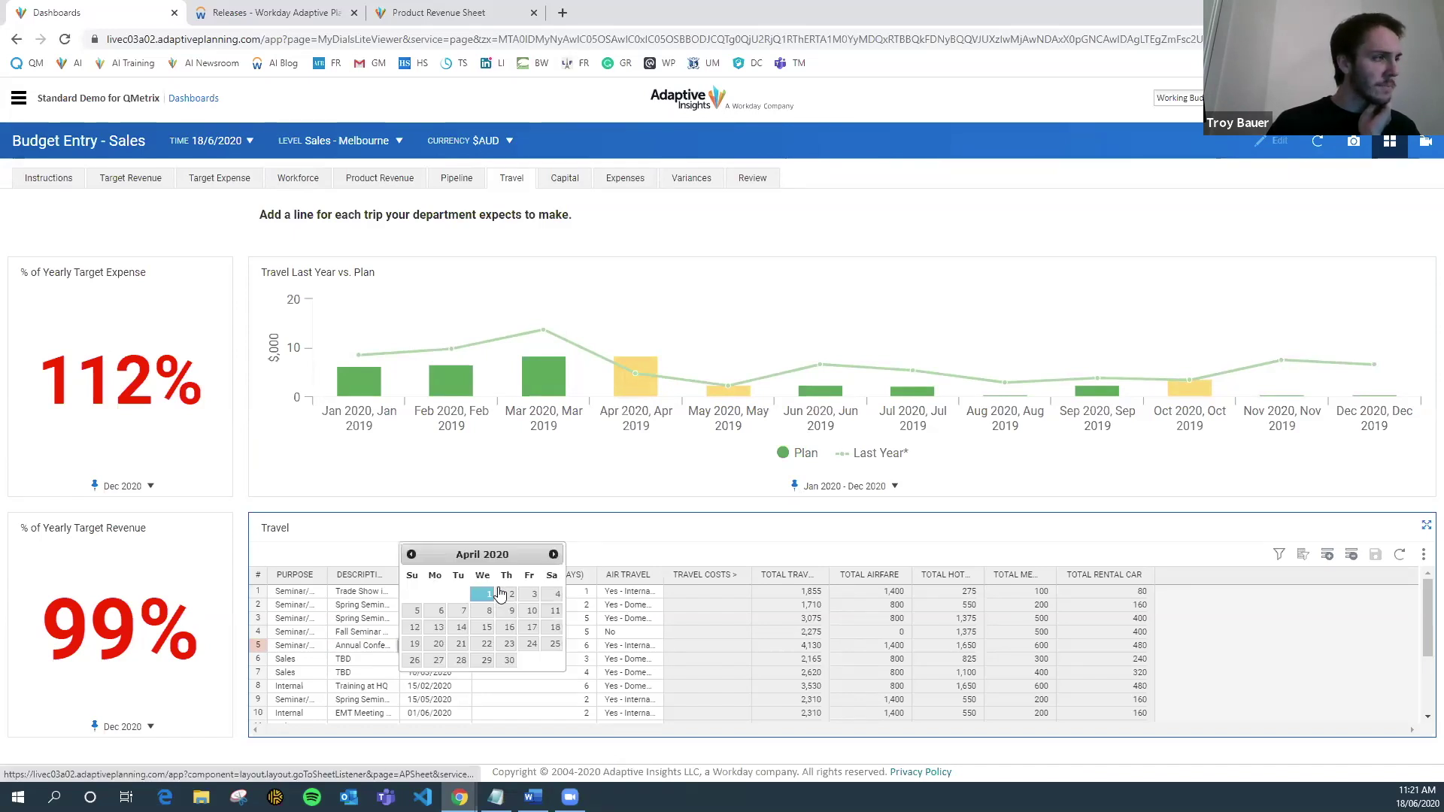
click(554, 554)
click(554, 554)
click(554, 554)
click(554, 555)
click(553, 555)
click(554, 555)
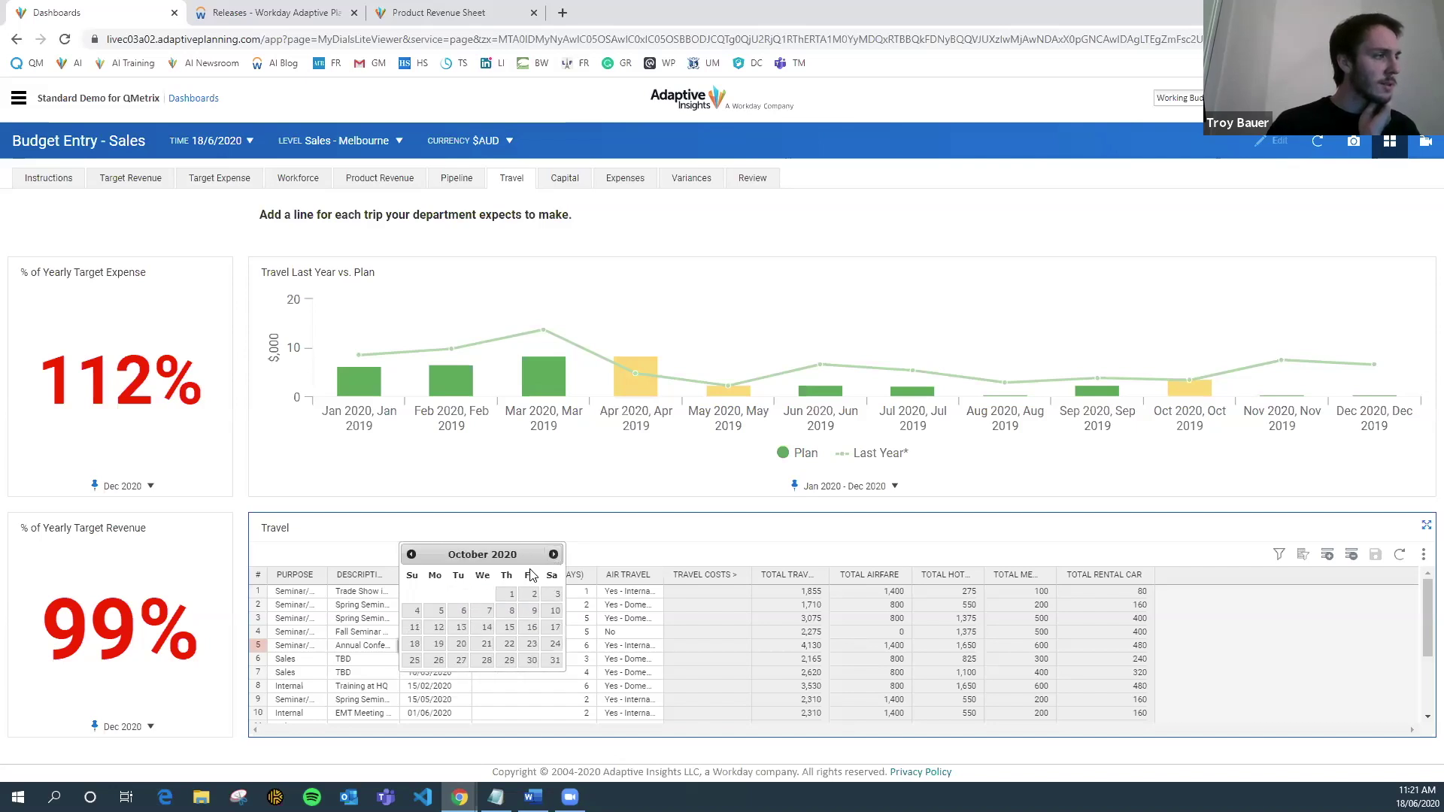
click(551, 555)
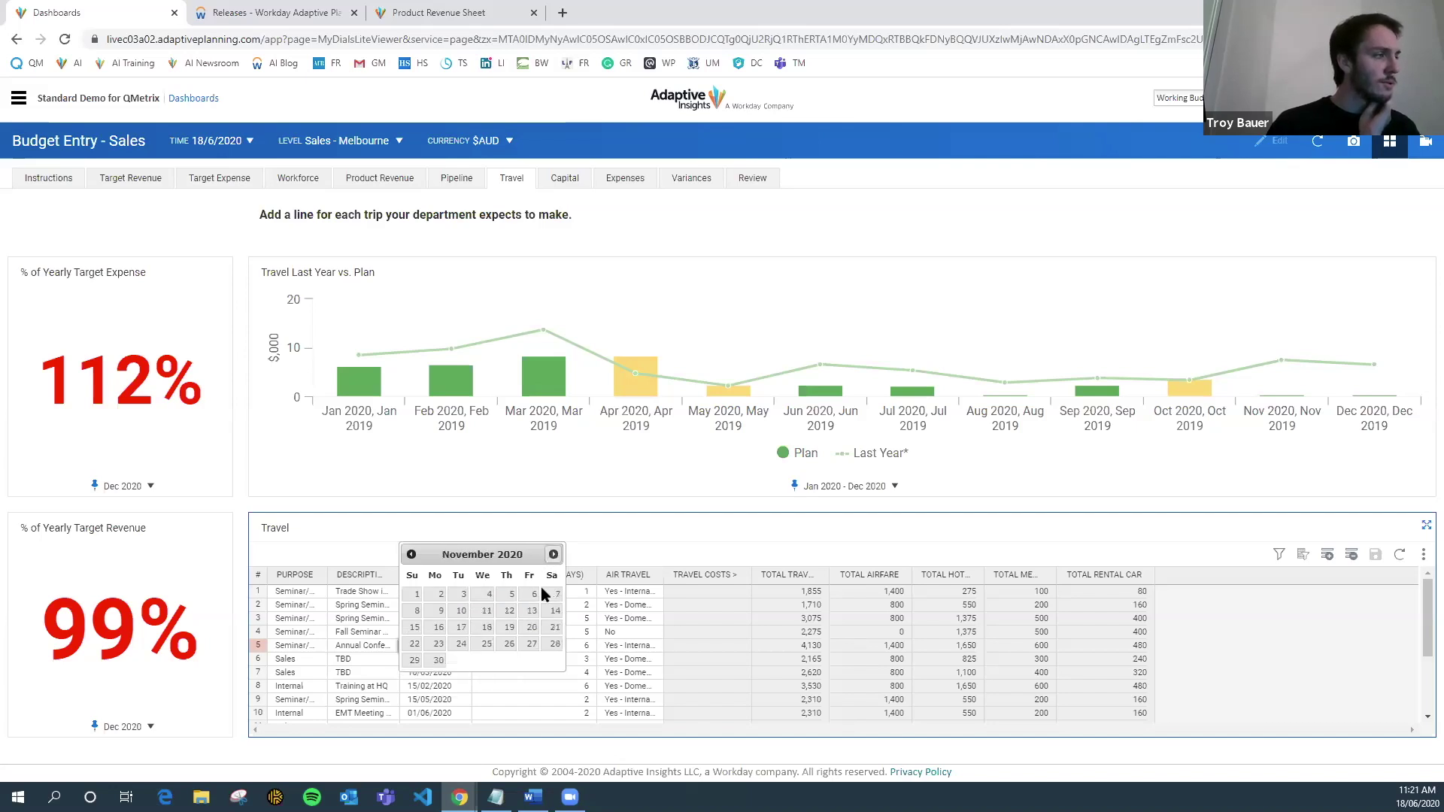
click(419, 594)
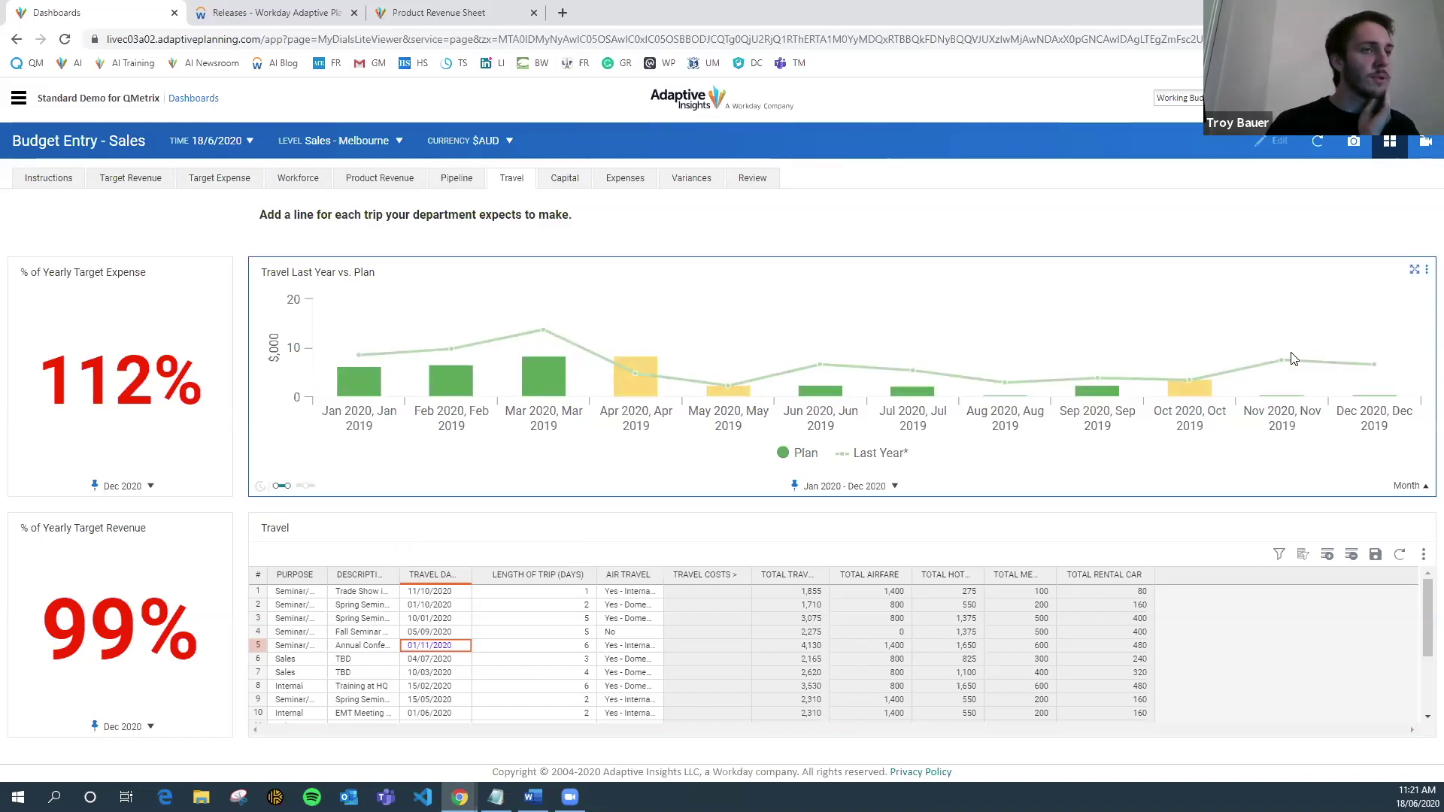
- Save the trip 5 travel date change
click(1376, 556)
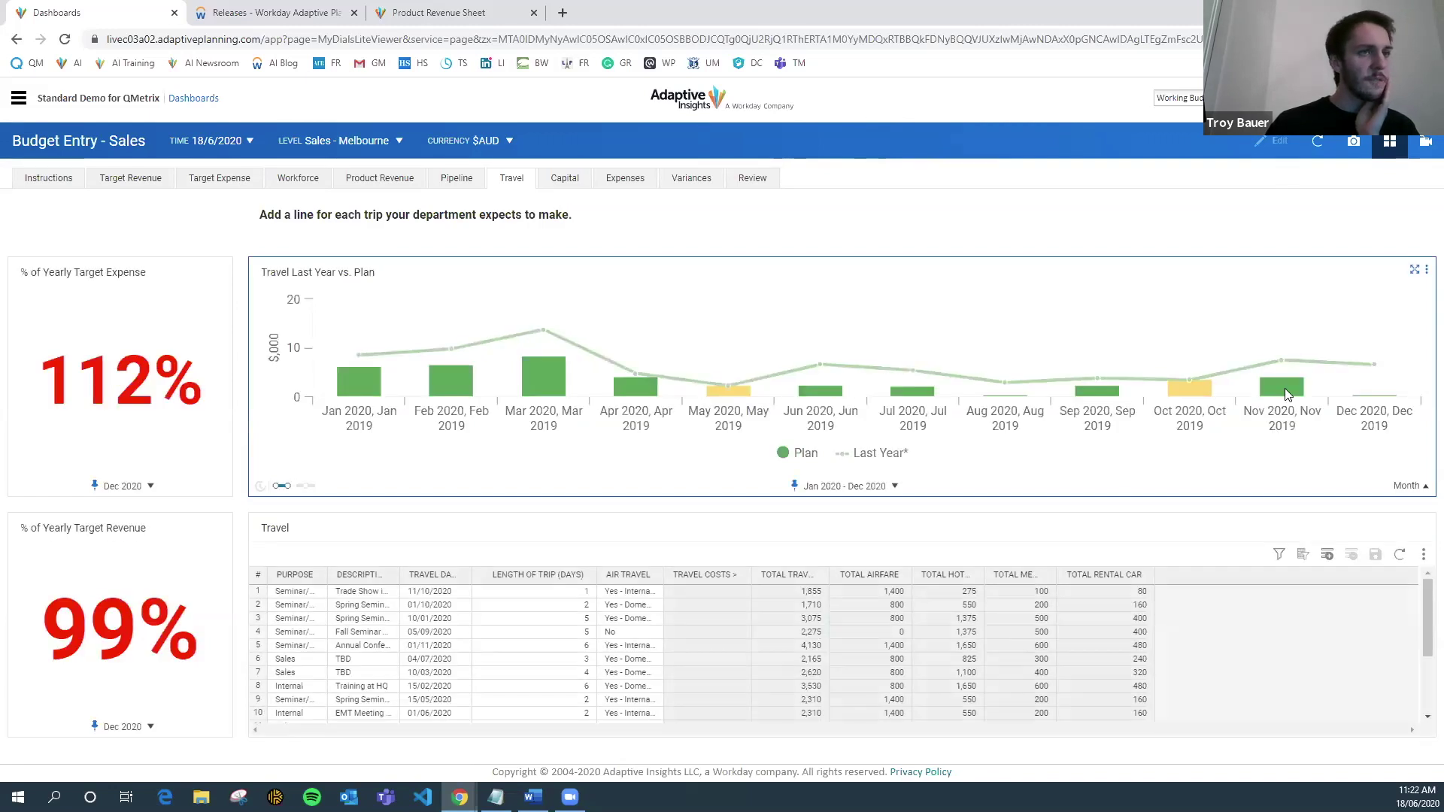
mouse_move(1299, 397)
mouse_move(689, 401)
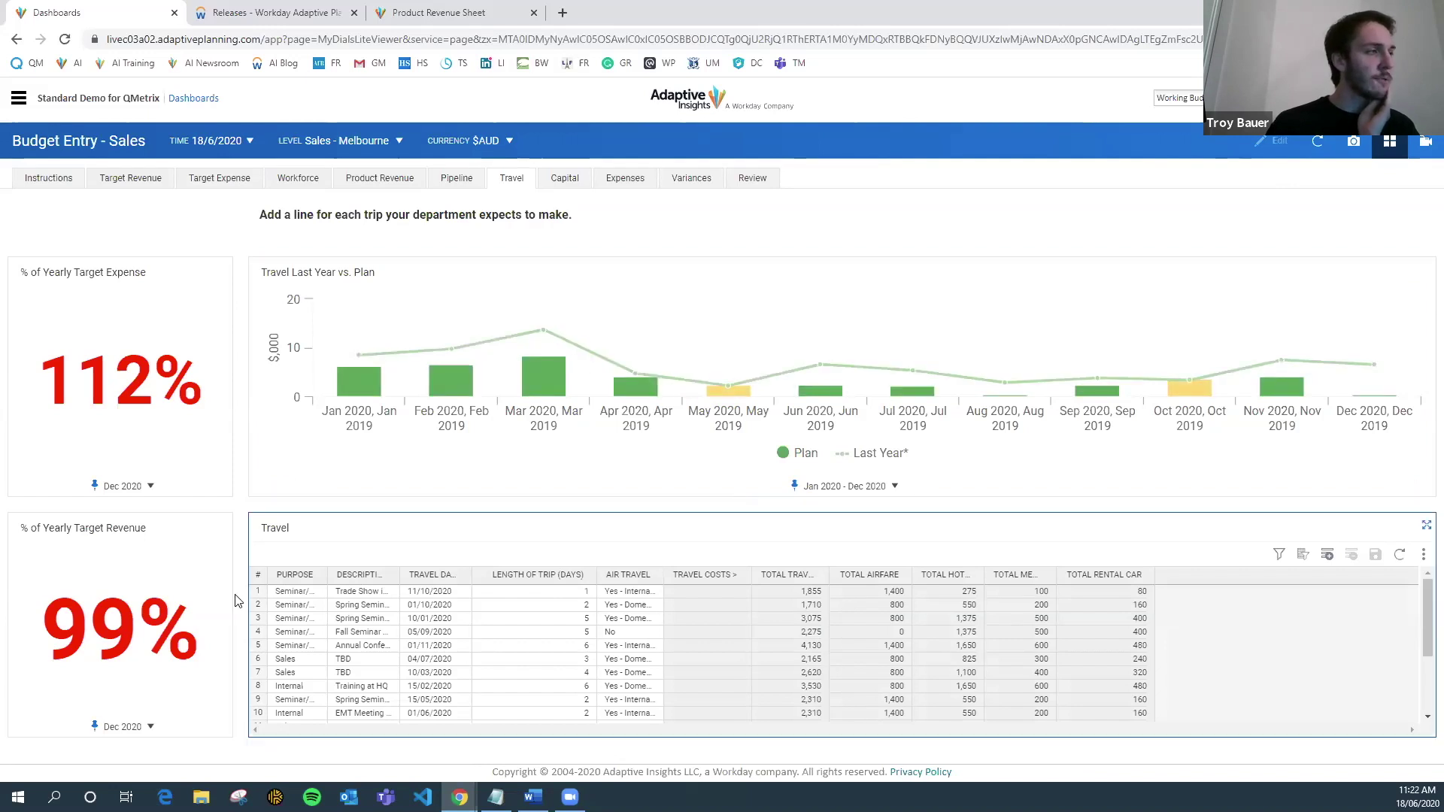
- Sort the trip list by travel date
scroll(408, 647, down, 3)
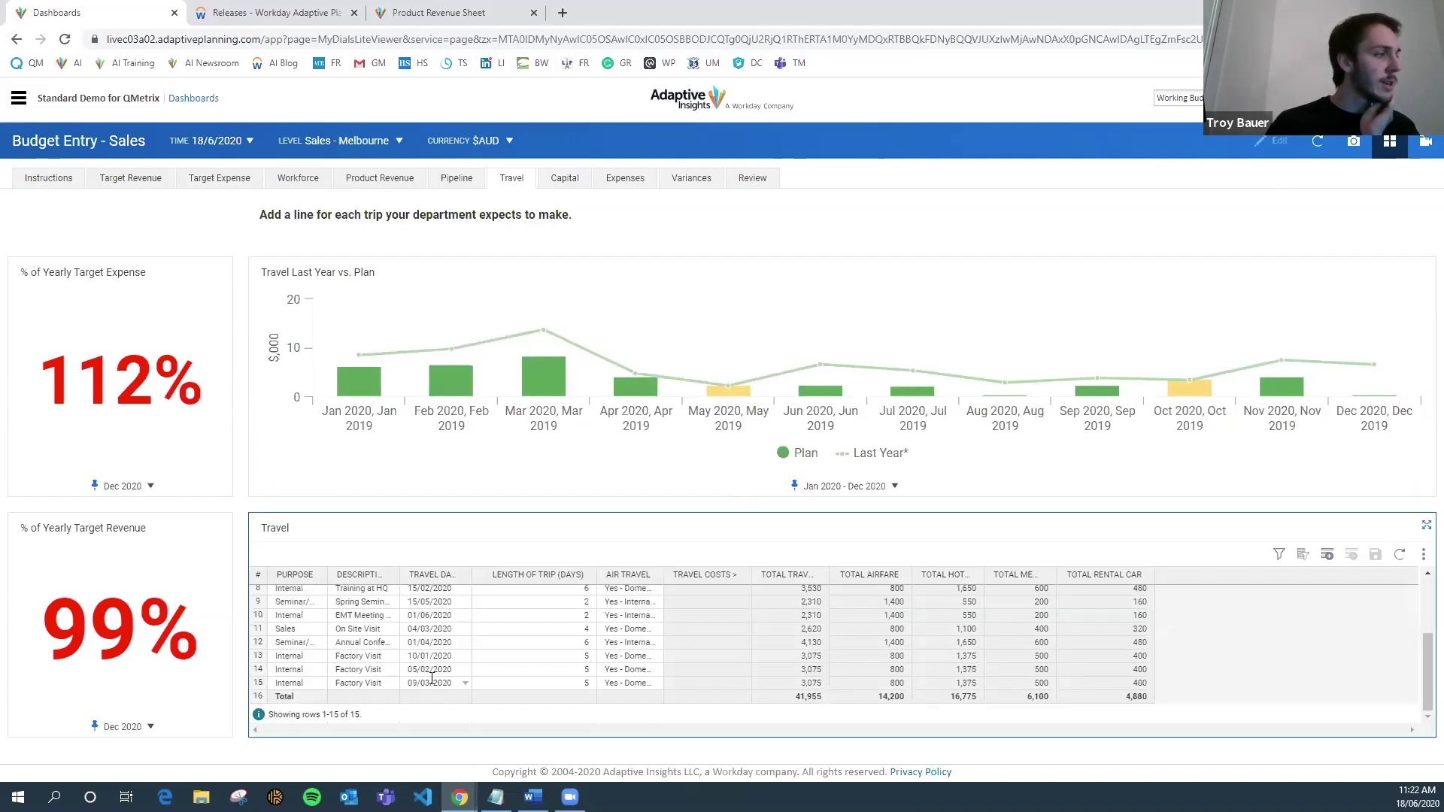
scroll(432, 662, up, 3)
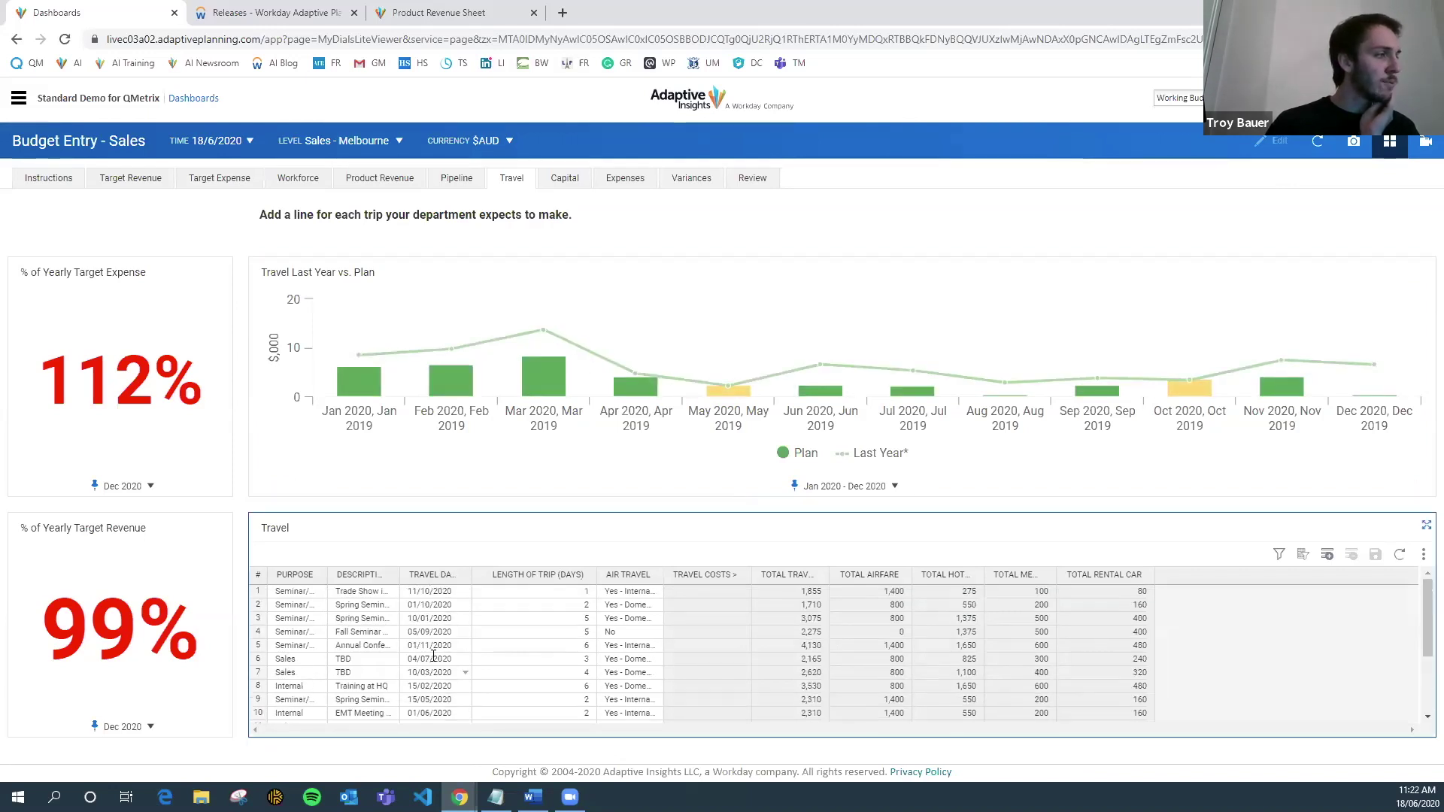
click(444, 576)
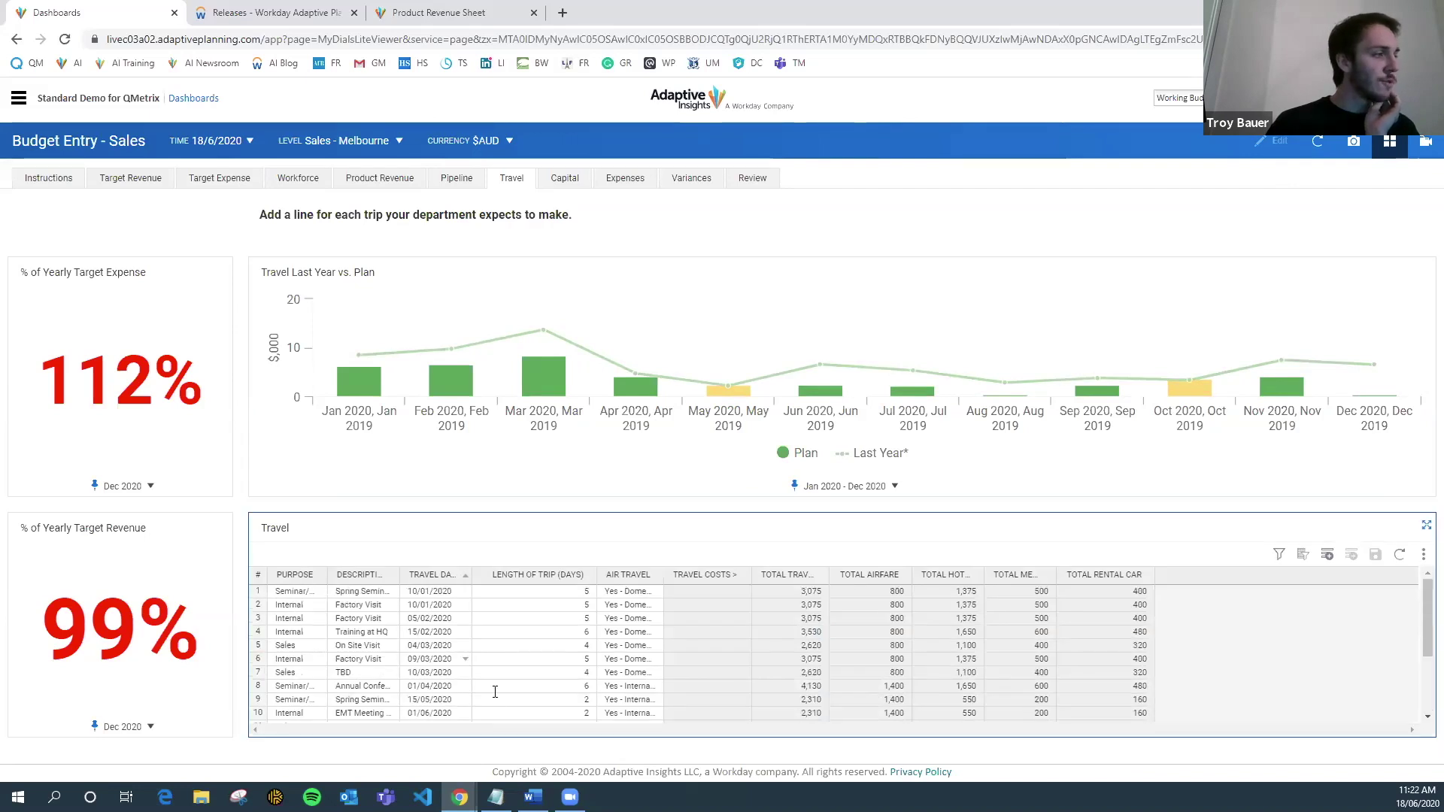
- Move the remaining April trip to 01/11/2020 and save the change
click(428, 686)
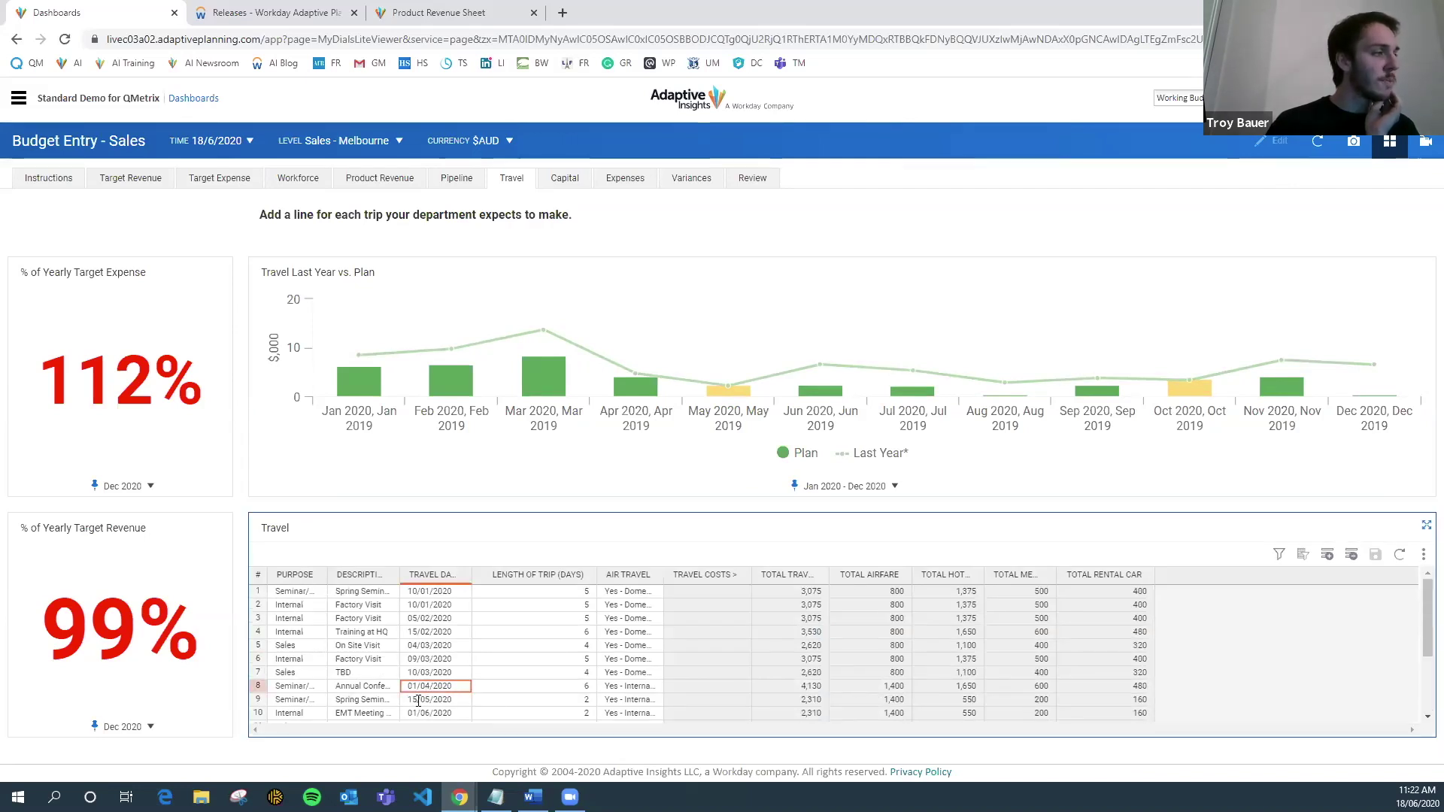
click(463, 689)
click(553, 564)
click(554, 564)
click(554, 564)
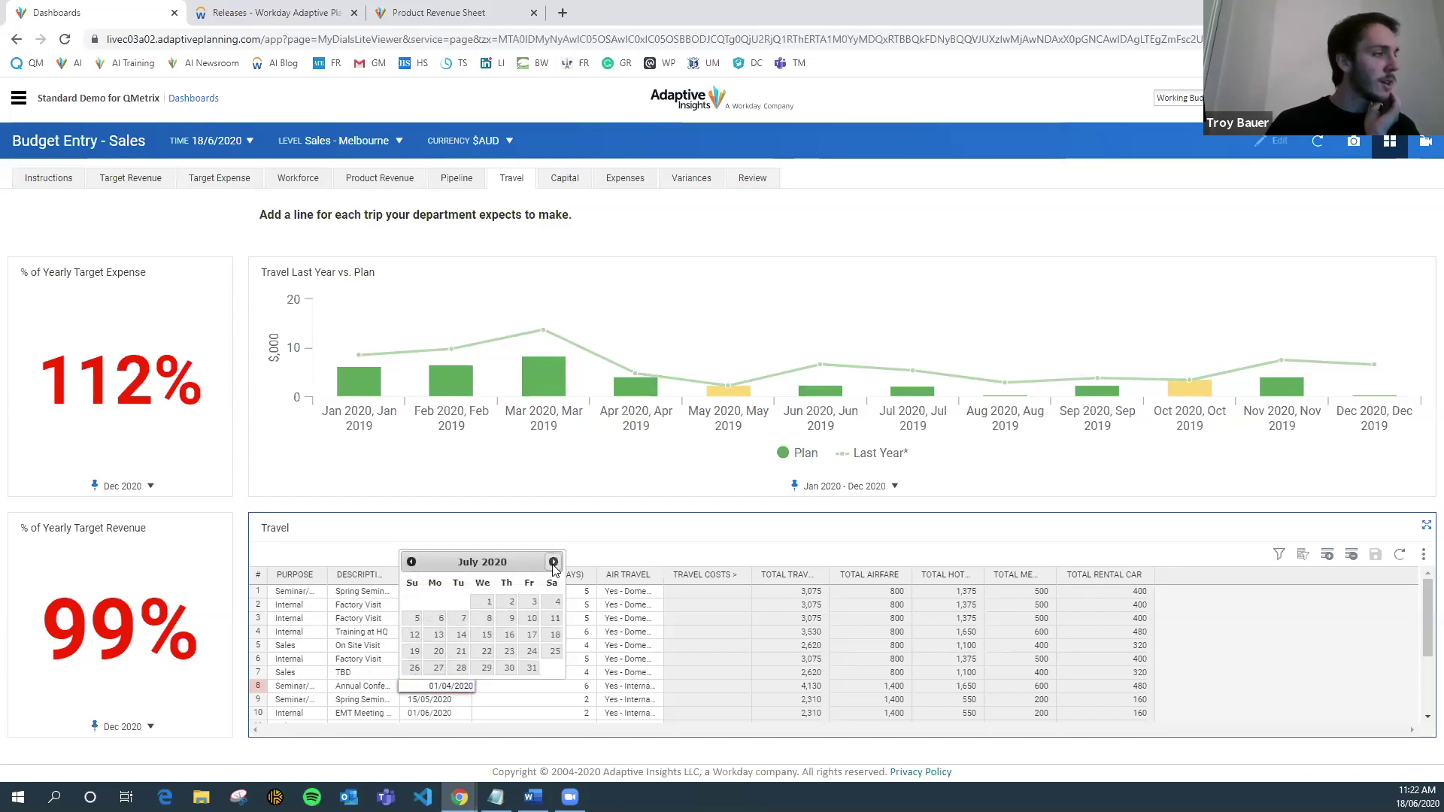
click(554, 564)
click(554, 563)
click(554, 563)
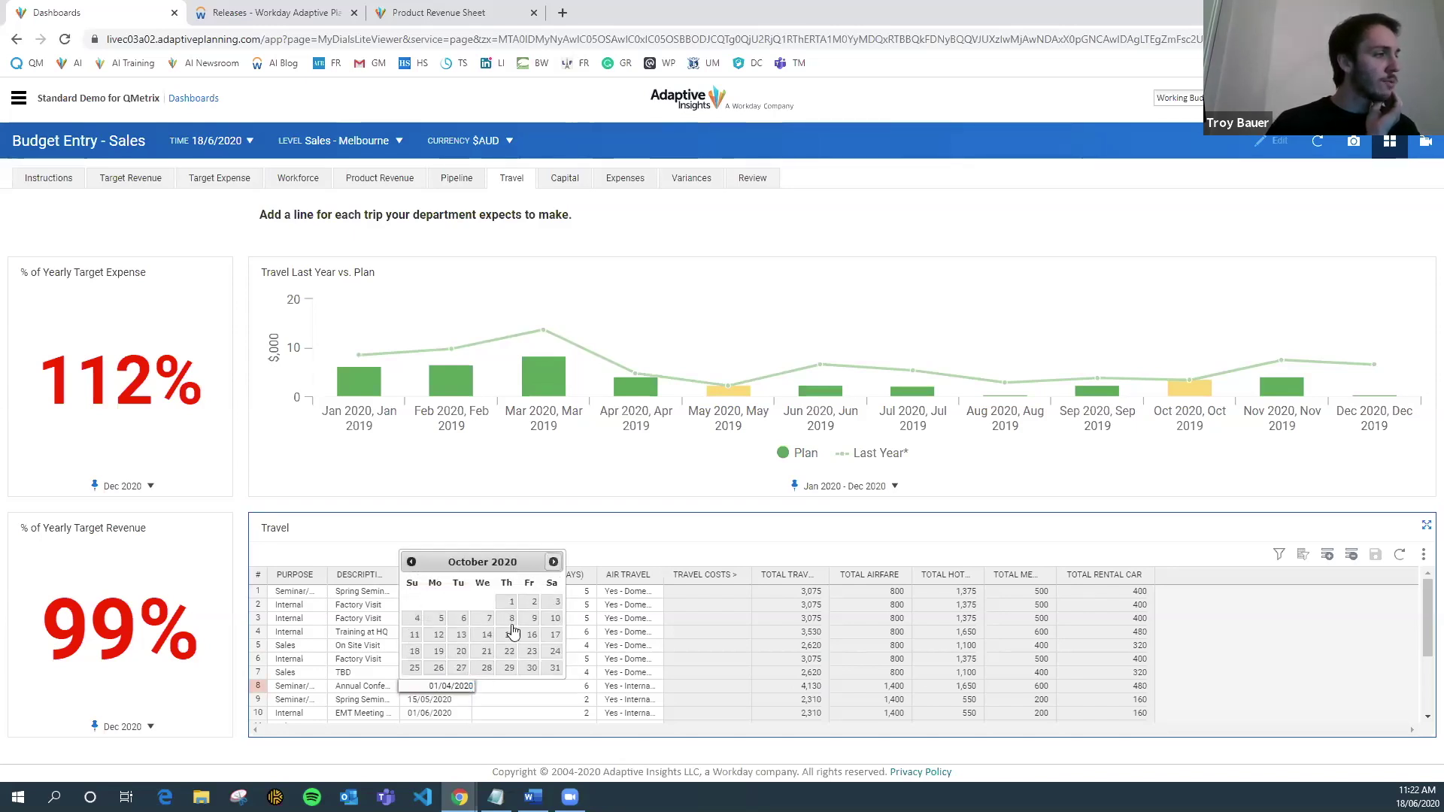
click(554, 564)
click(415, 604)
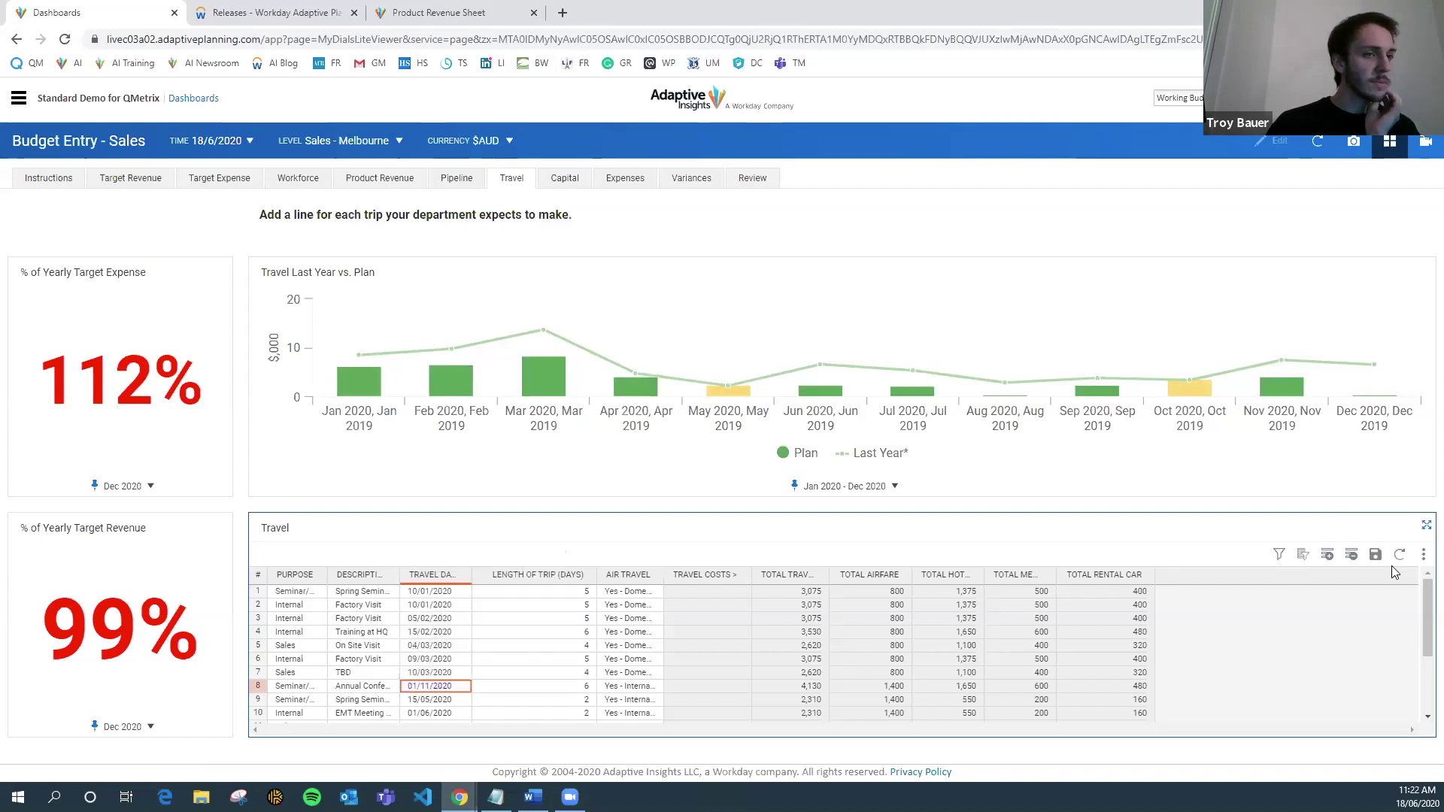
click(1375, 555)
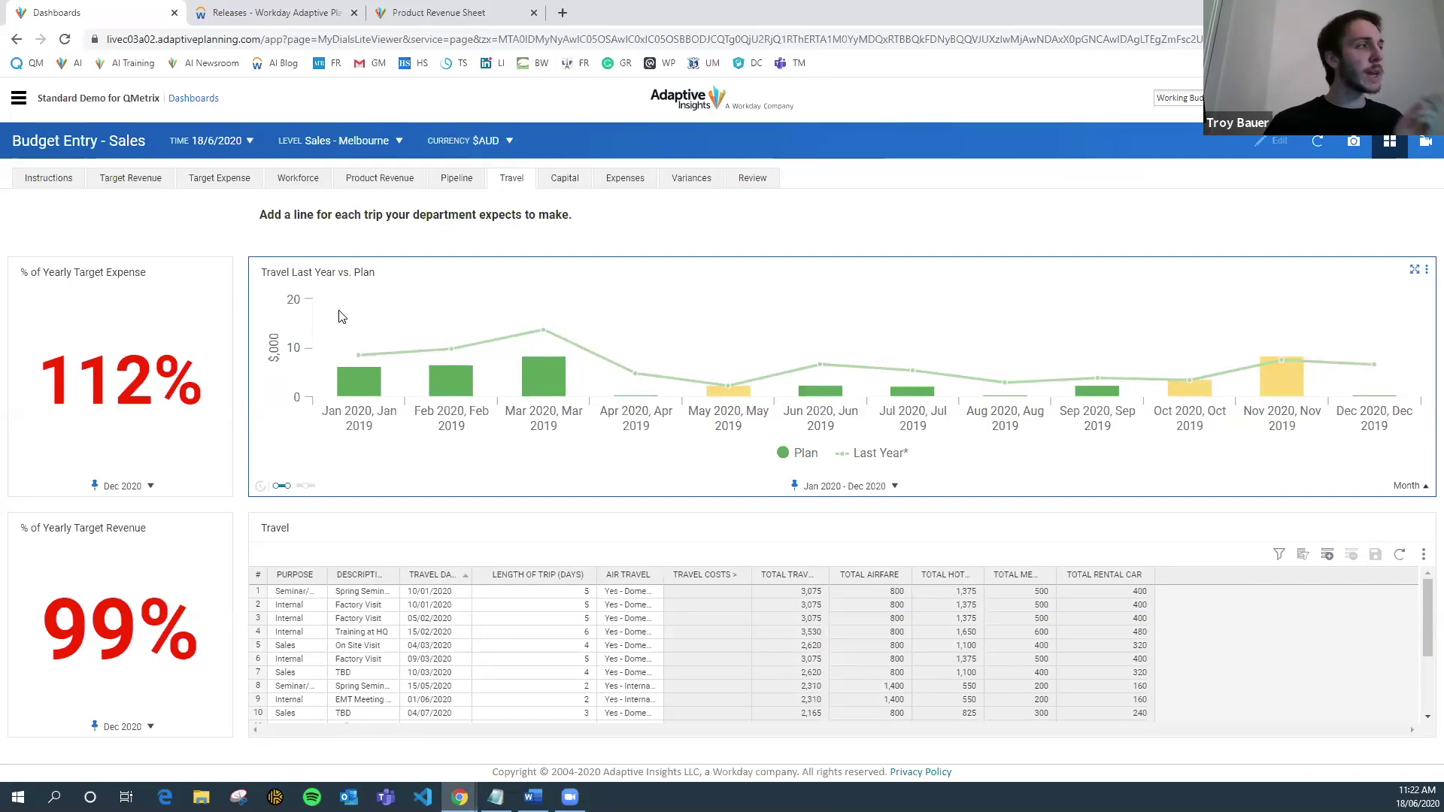
- Look over the Target Expense and Workforce dashboards, then the Product Revenue Sheet
click(220, 178)
click(299, 178)
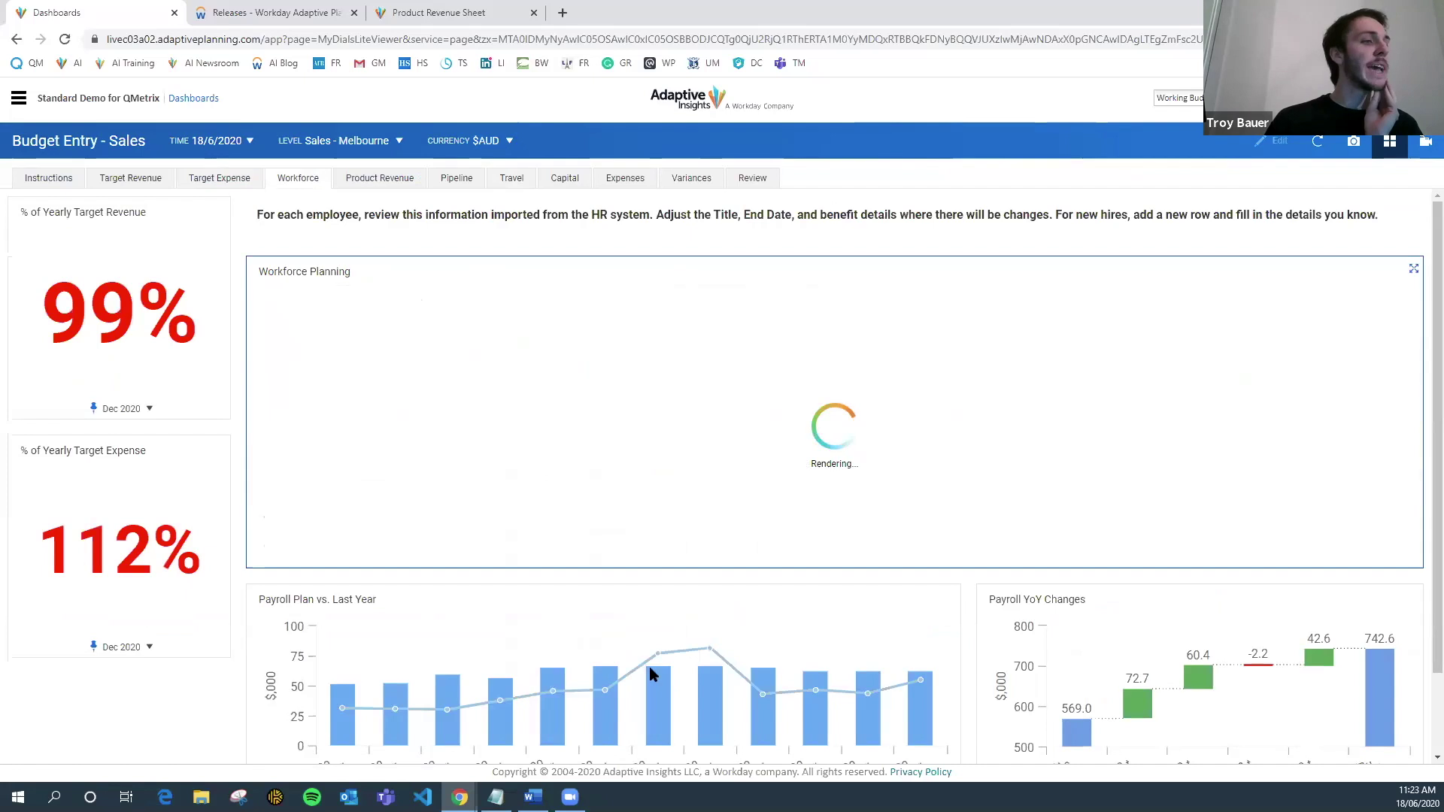
click(430, 15)
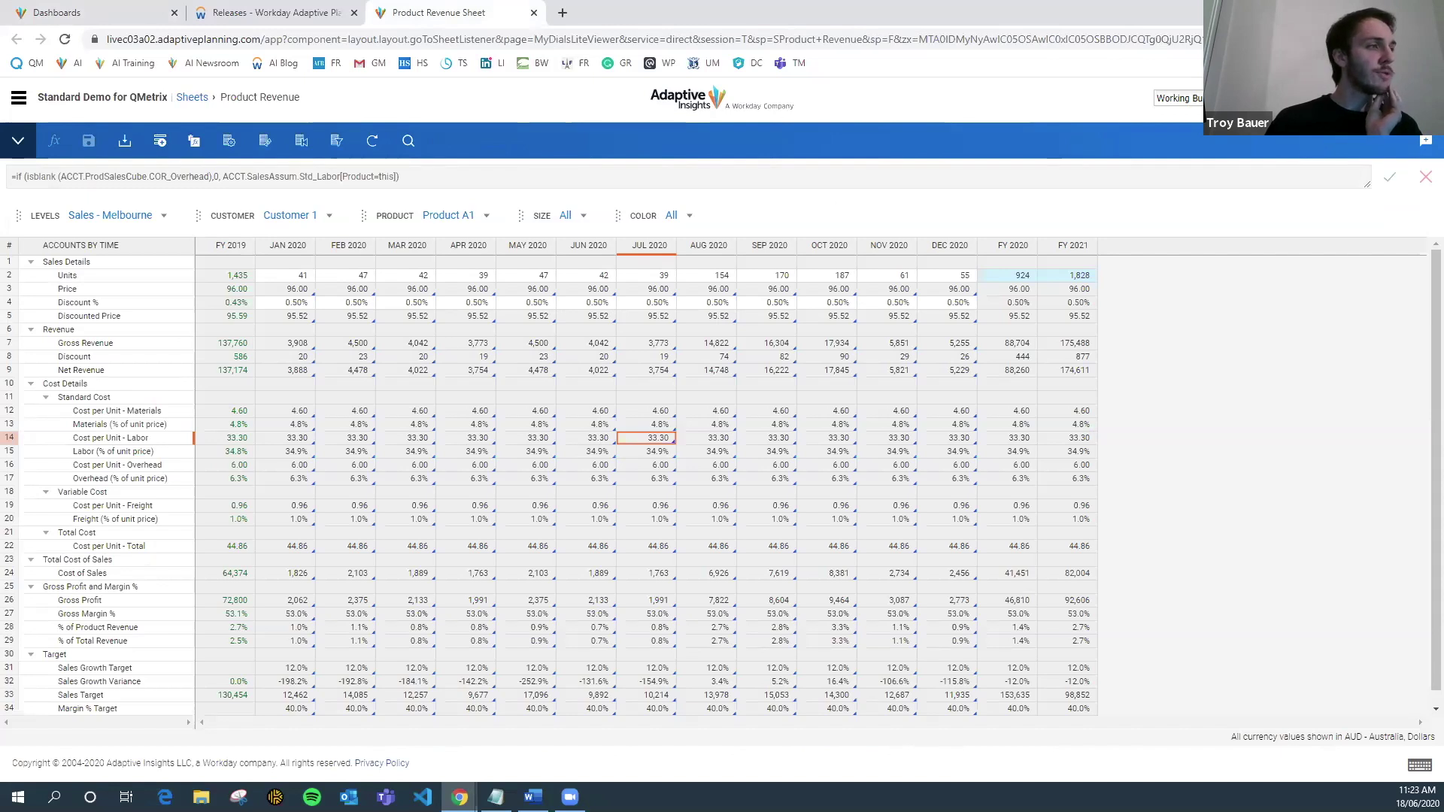
- Open the 2020R1 Release Notes from the Knowledge Center release notes overview
click(90, 13)
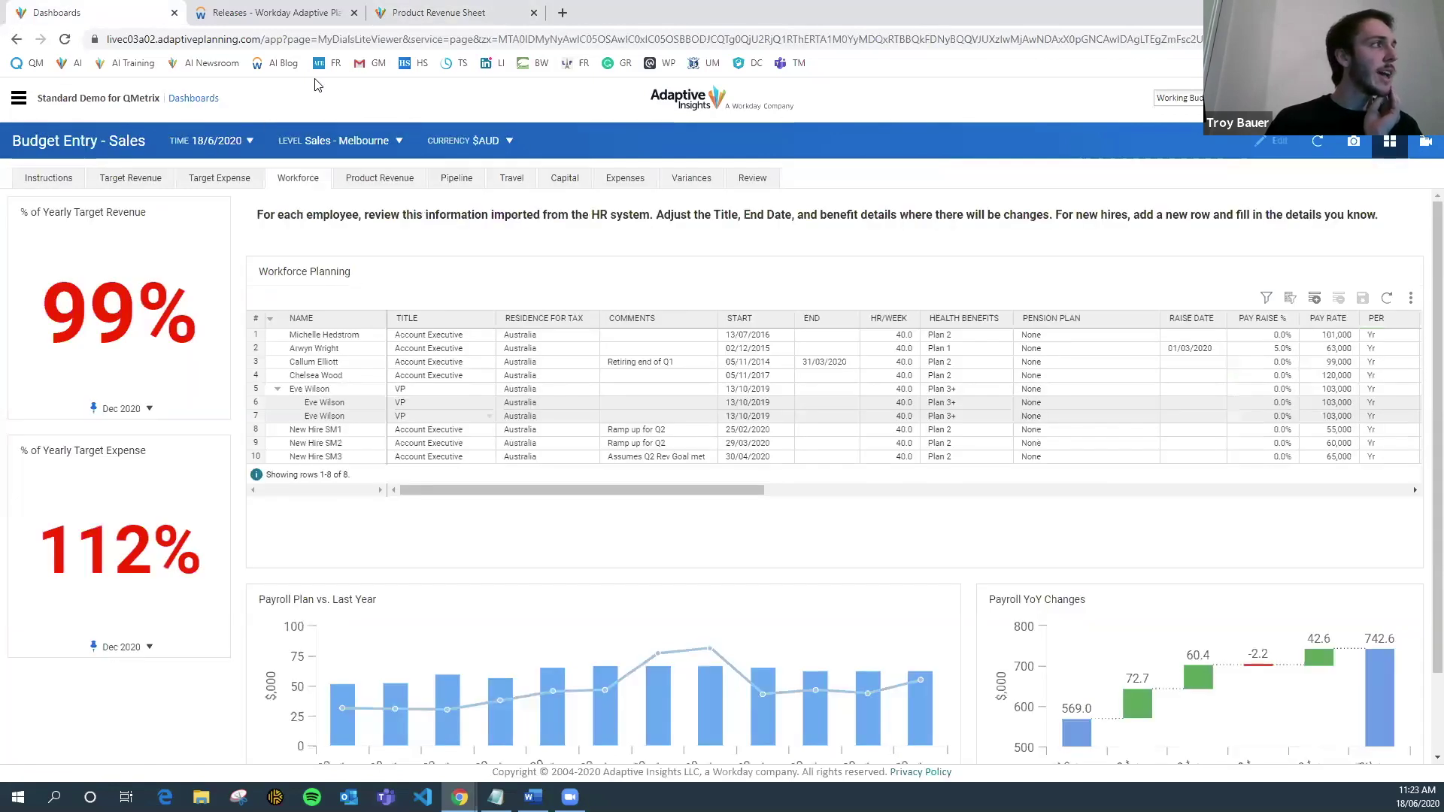
click(293, 15)
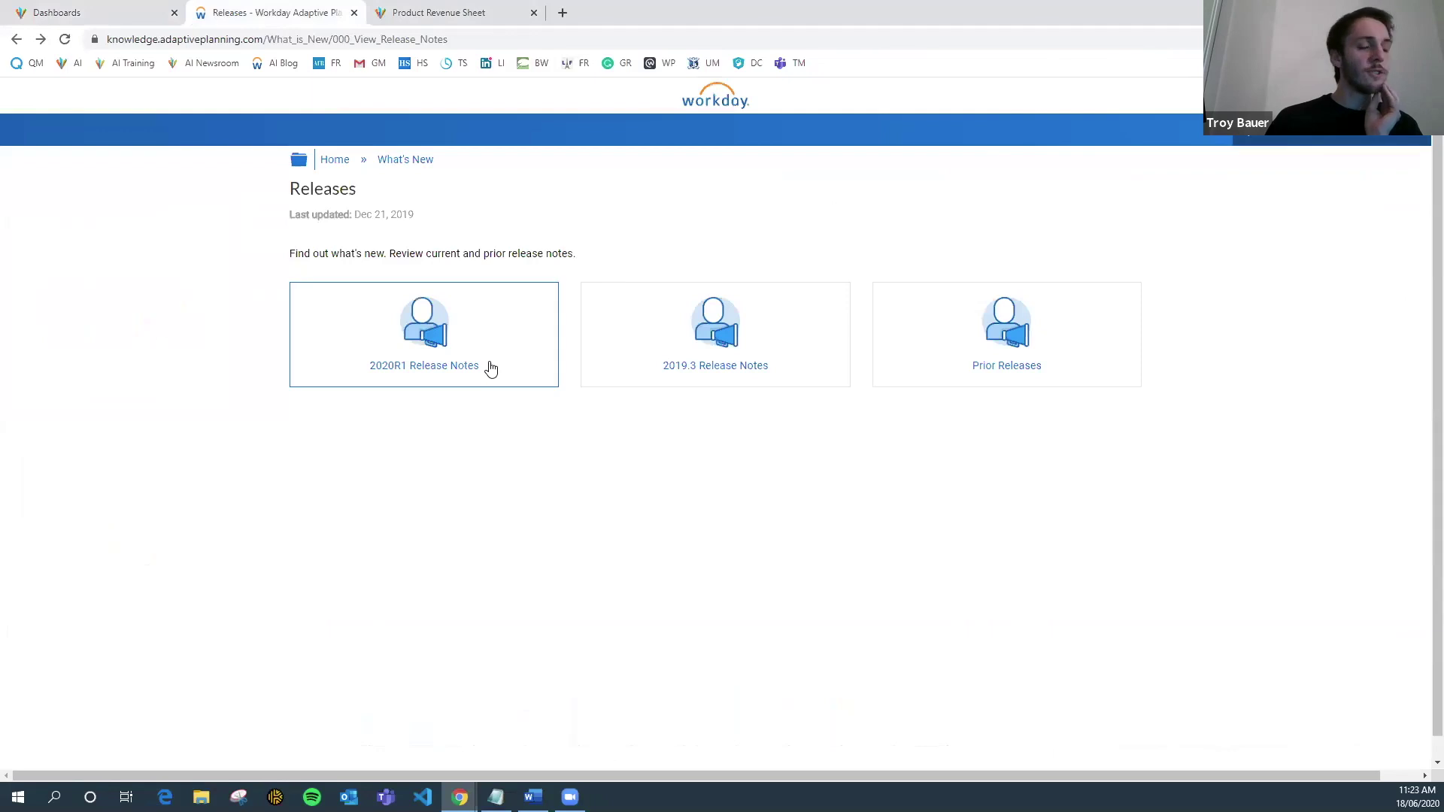
click(455, 337)
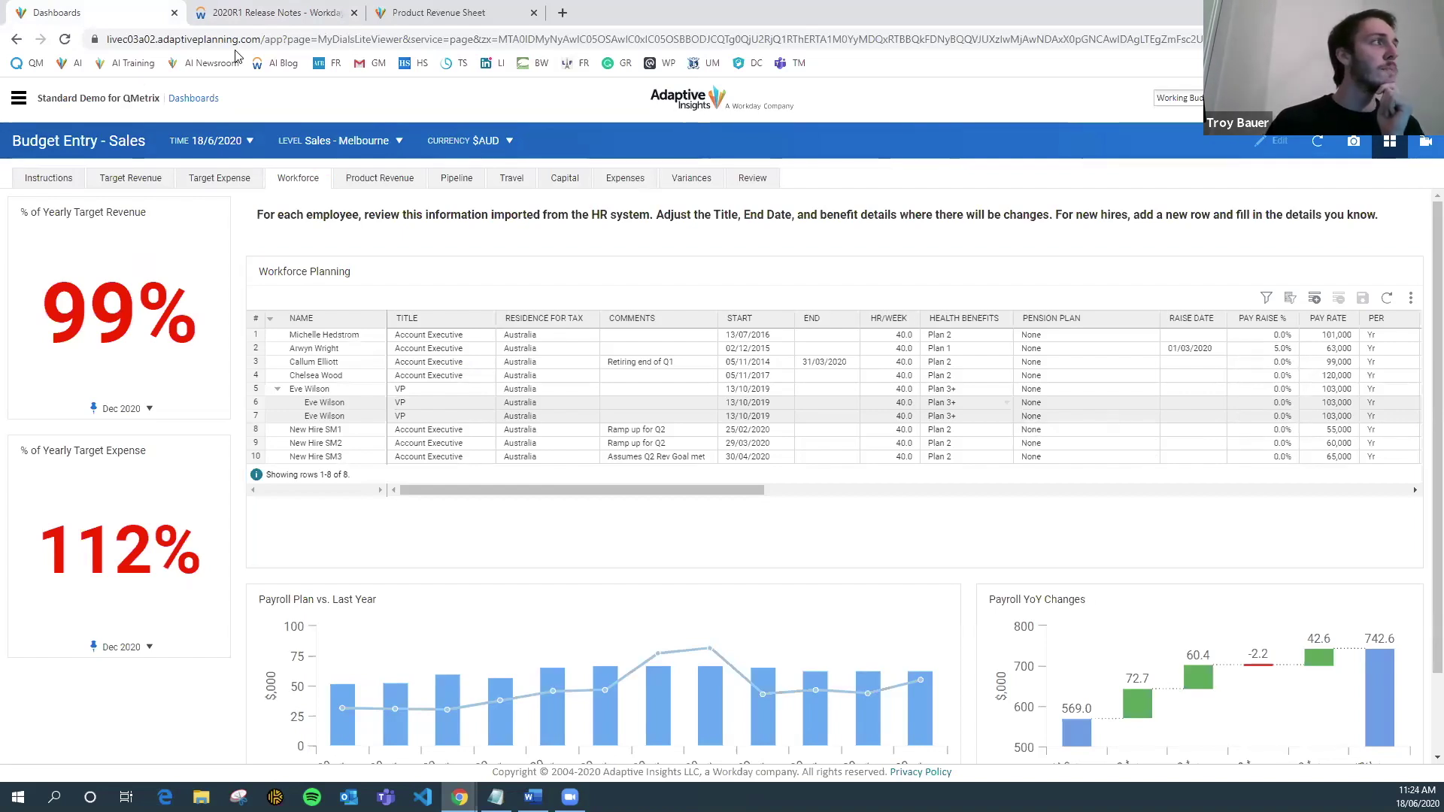
- From the dashboard perspectives list, open personal Budget Entry - Sales on its Product Revenue tab
click(434, 13)
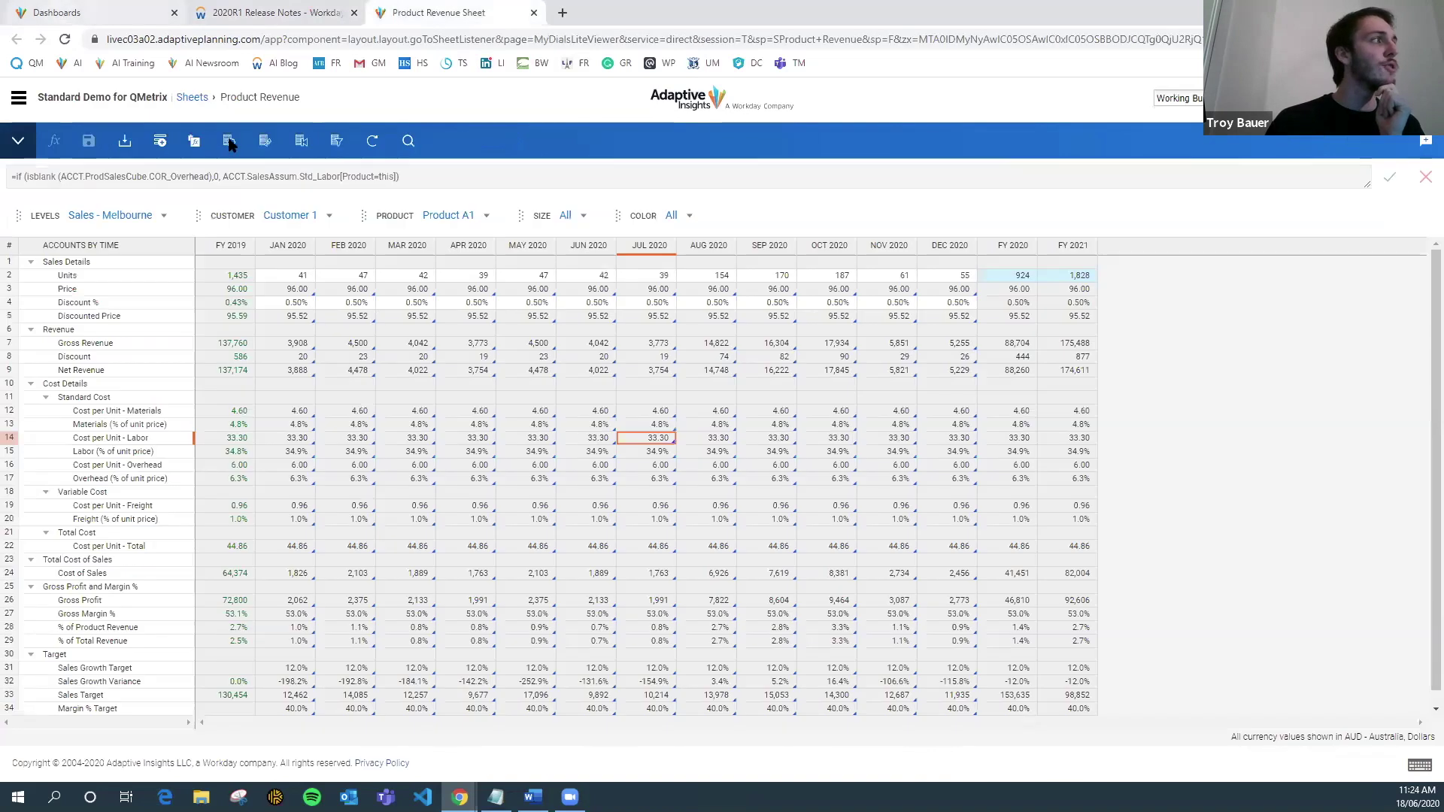
click(141, 13)
click(188, 105)
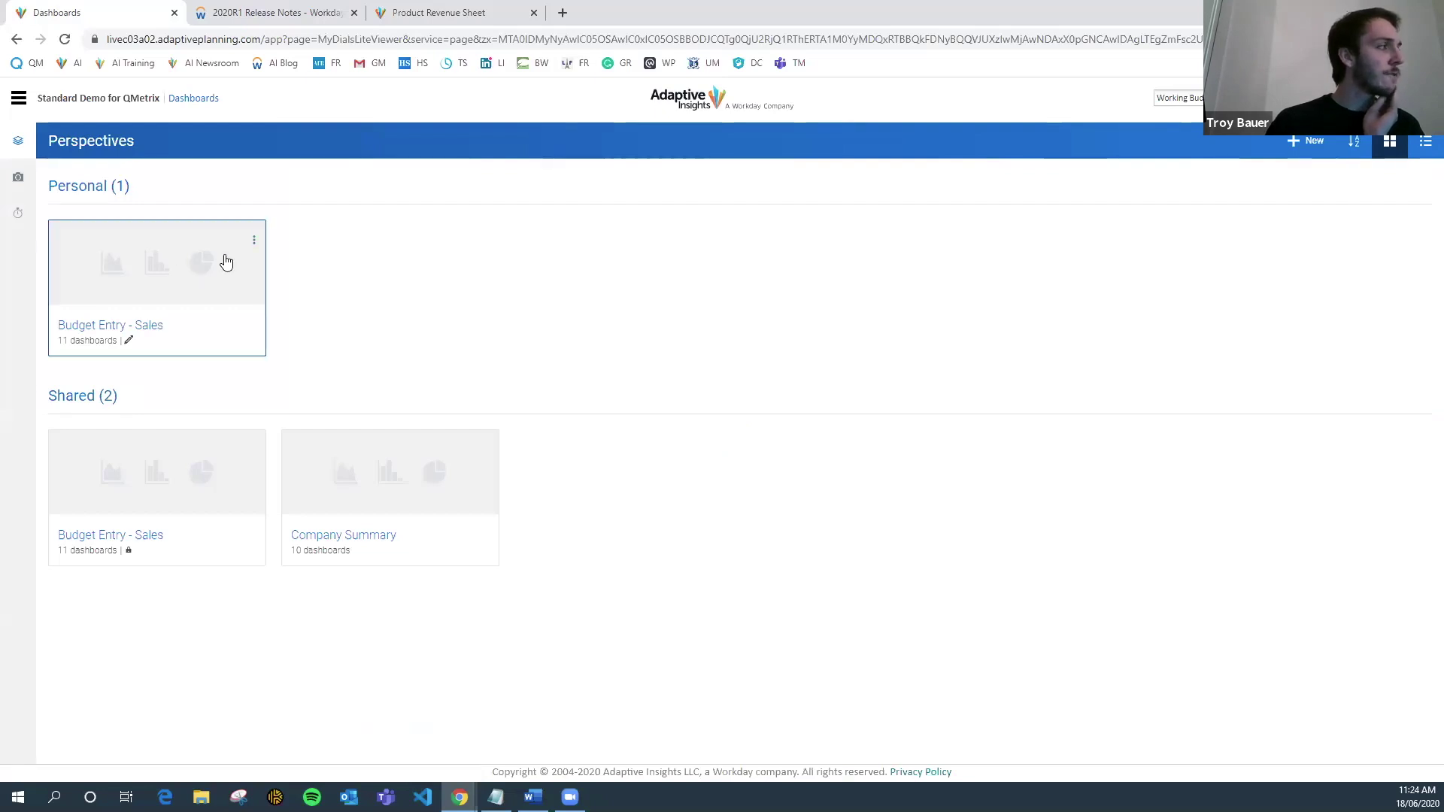
click(183, 225)
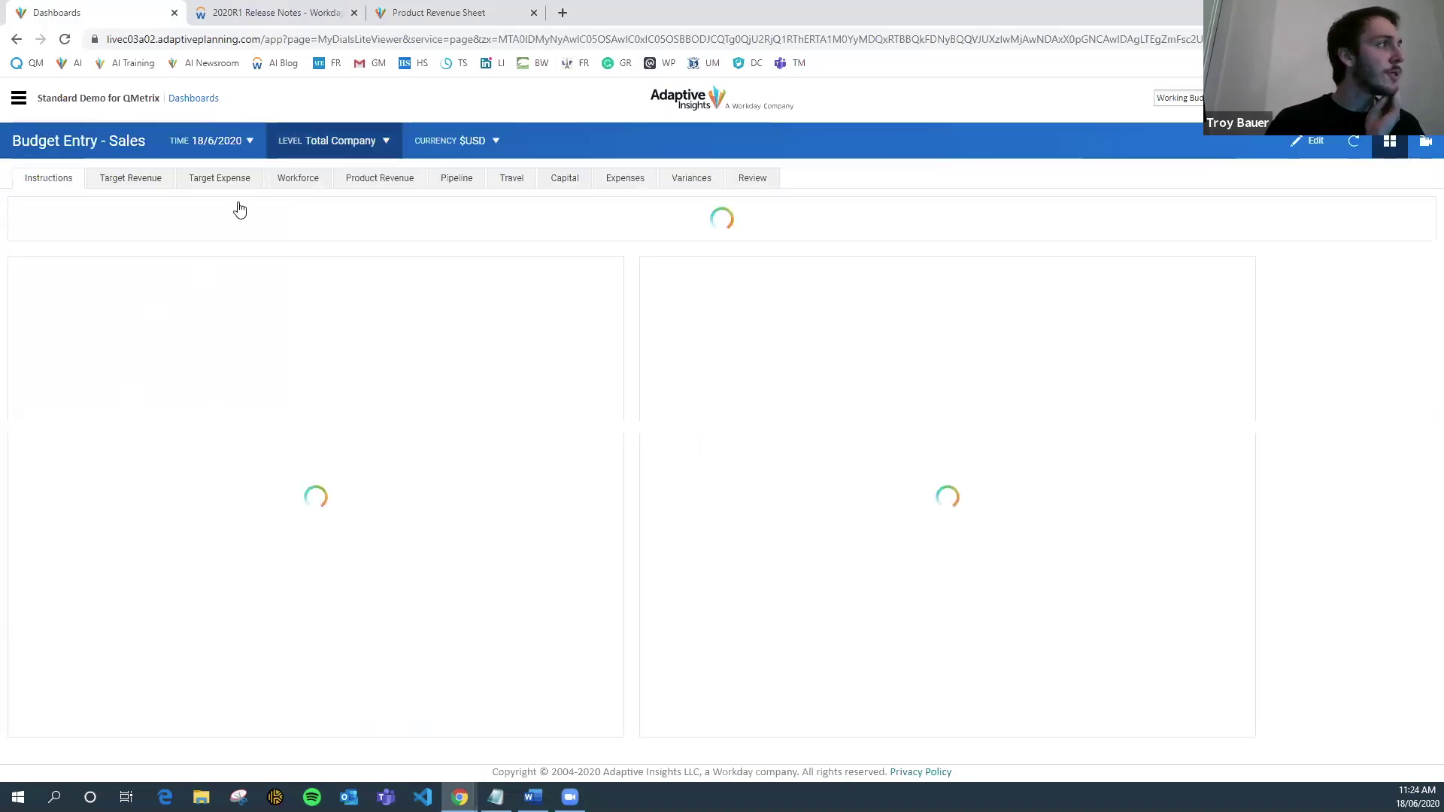
click(384, 181)
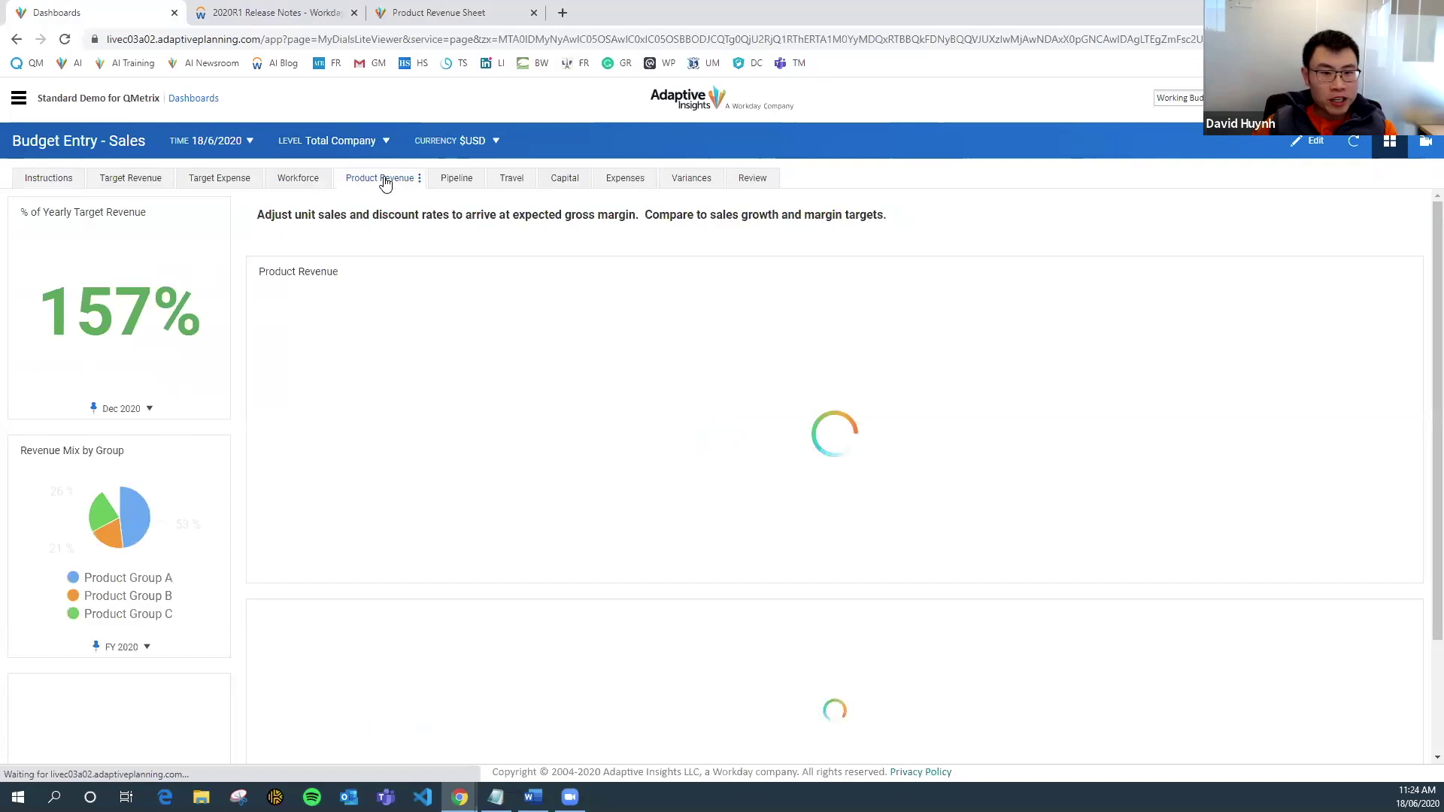